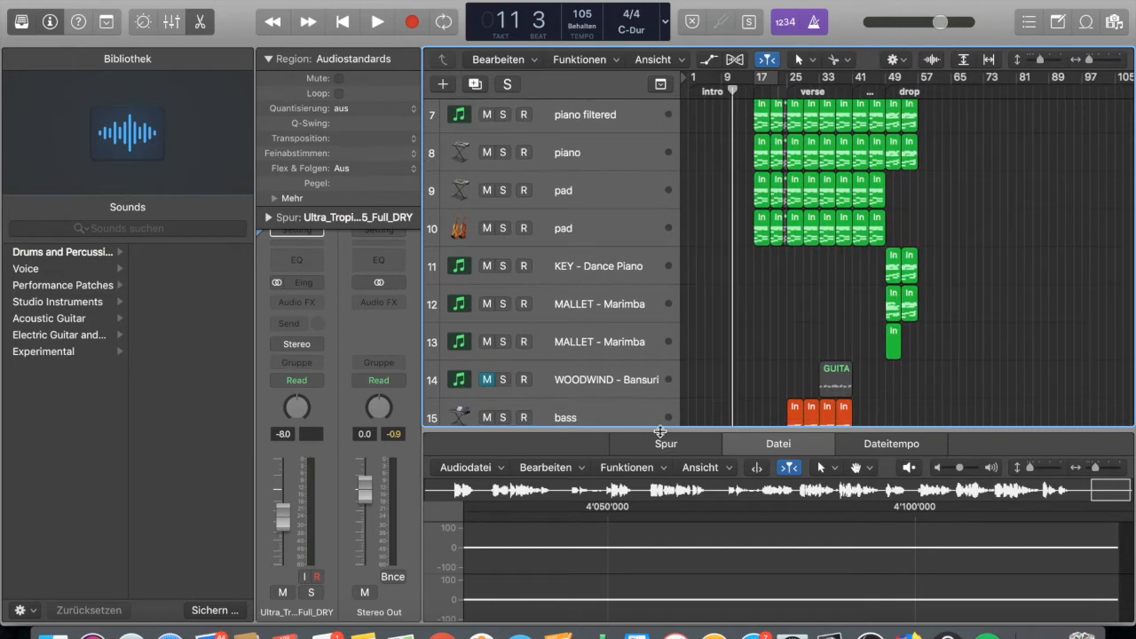
# Hide the audio editor and collapse the Region inspector with the piano filtered track selected.
pyautogui.press('e')
pyautogui.press('super+Right')
pyautogui.press('super+Right')
pyautogui.press('super+Right')
pyautogui.press('super+Right')
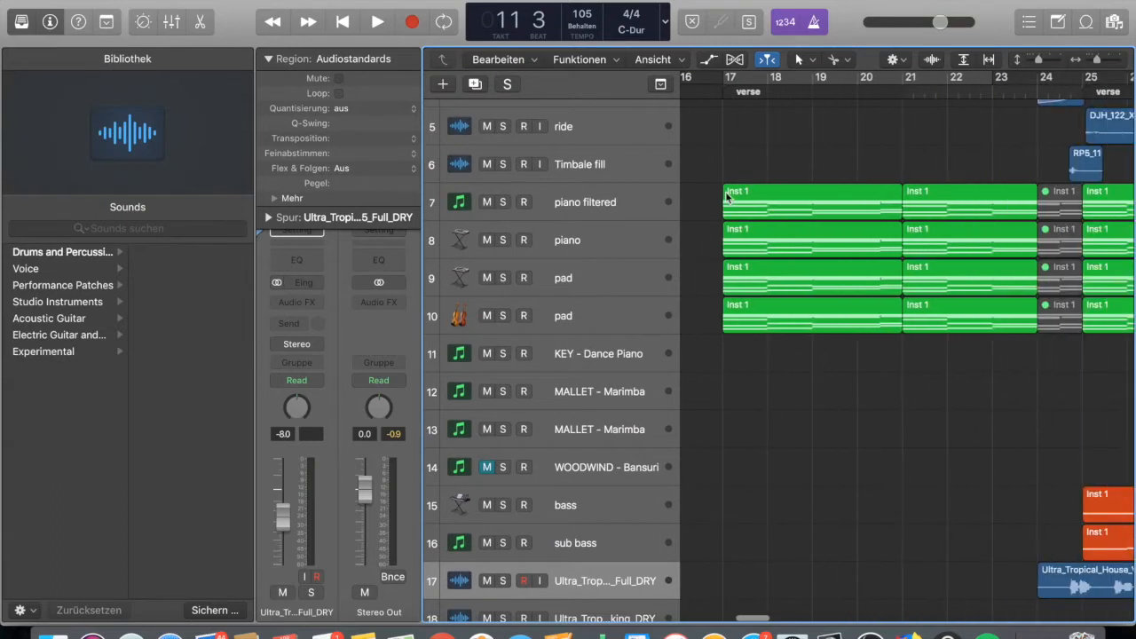
pyautogui.click(590, 206)
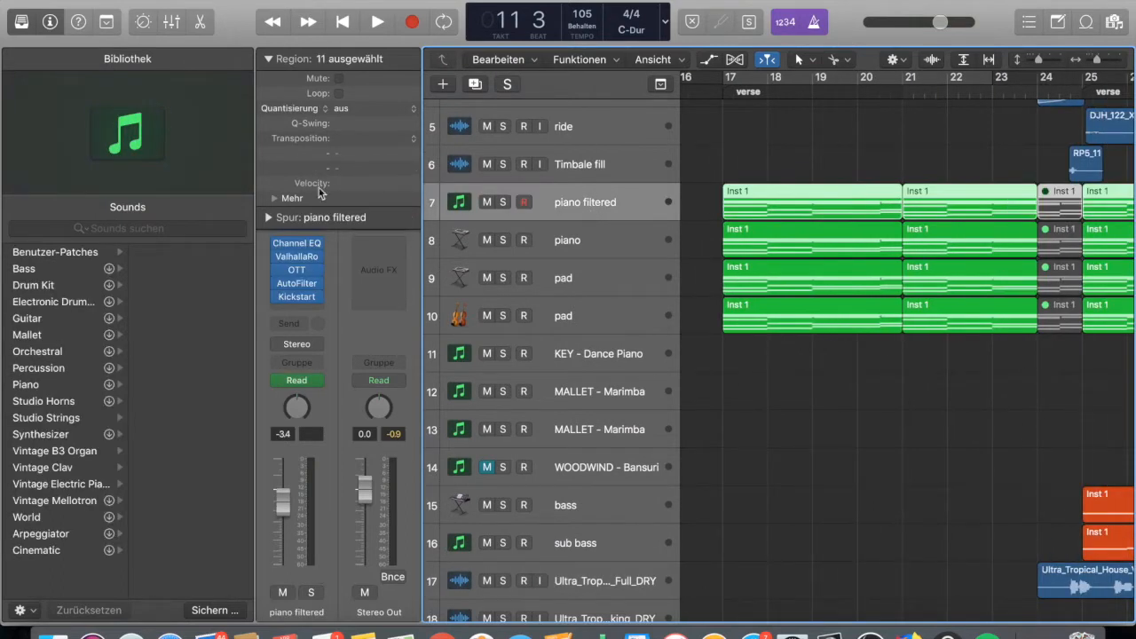
pyautogui.click(268, 60)
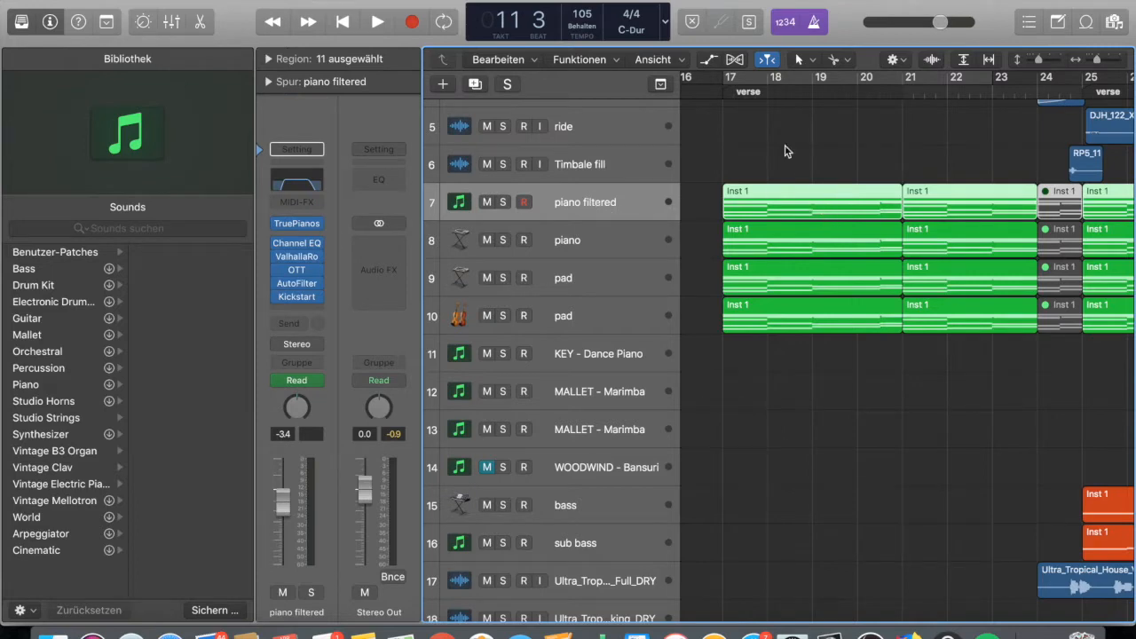
# Open the piano filtered track's region at bar 17 in the piano roll and examine its chord notes up to bar 21.
pyautogui.click(777, 181)
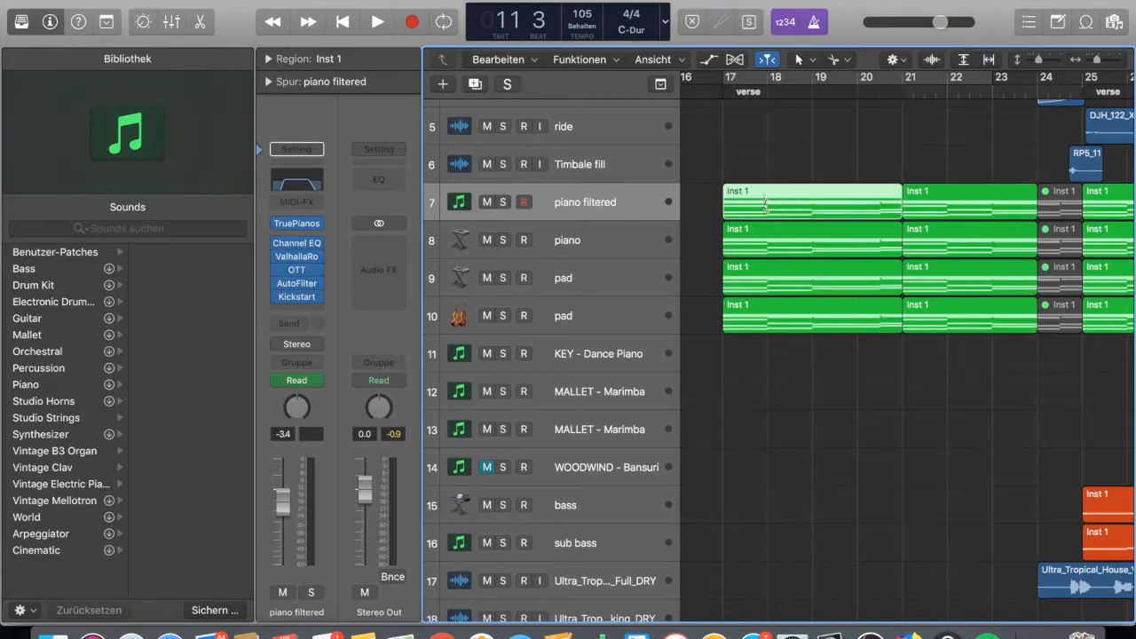
pyautogui.doubleClick(763, 201)
pyautogui.hscroll(5, 500, 252)
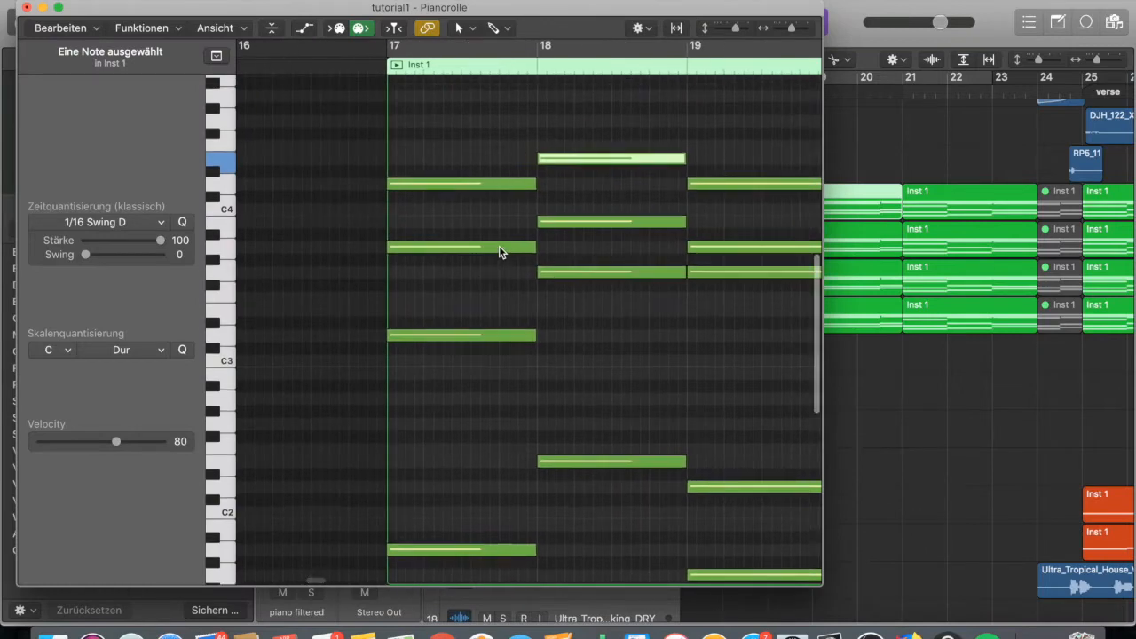
pyautogui.hscroll(15, 498, 271)
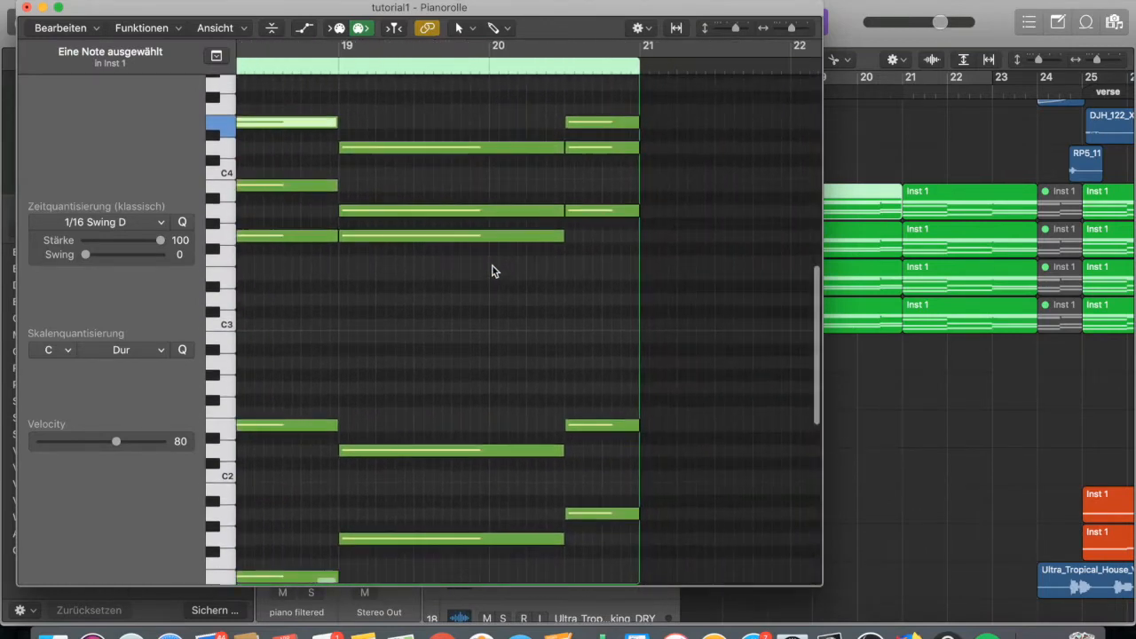
pyautogui.scroll(-1, 493, 271)
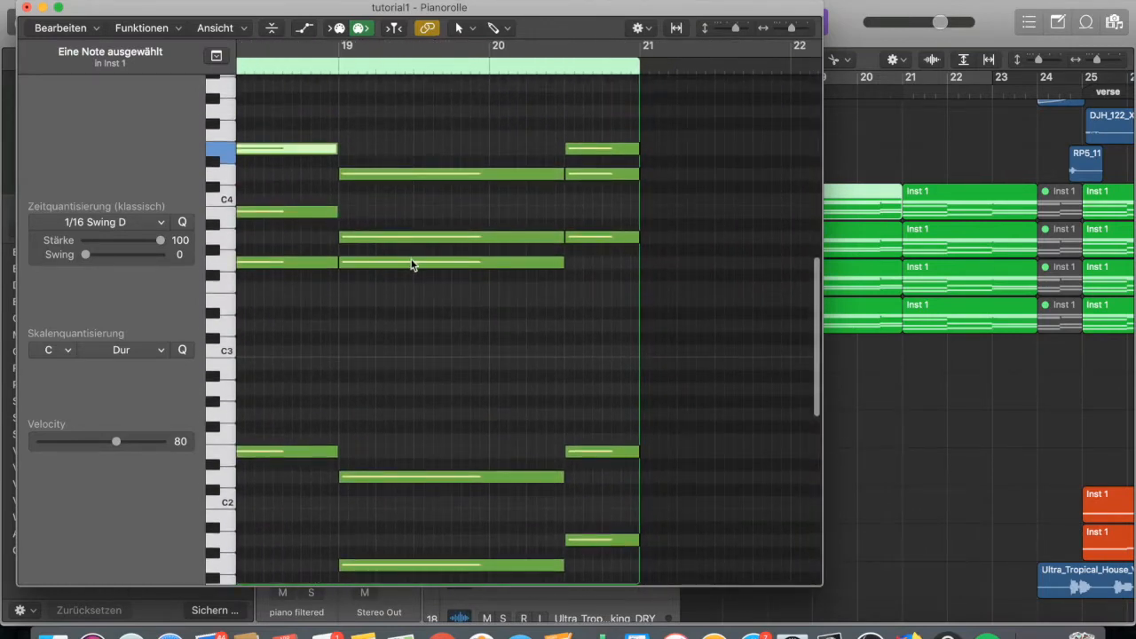
pyautogui.hscroll(-12, 437, 343)
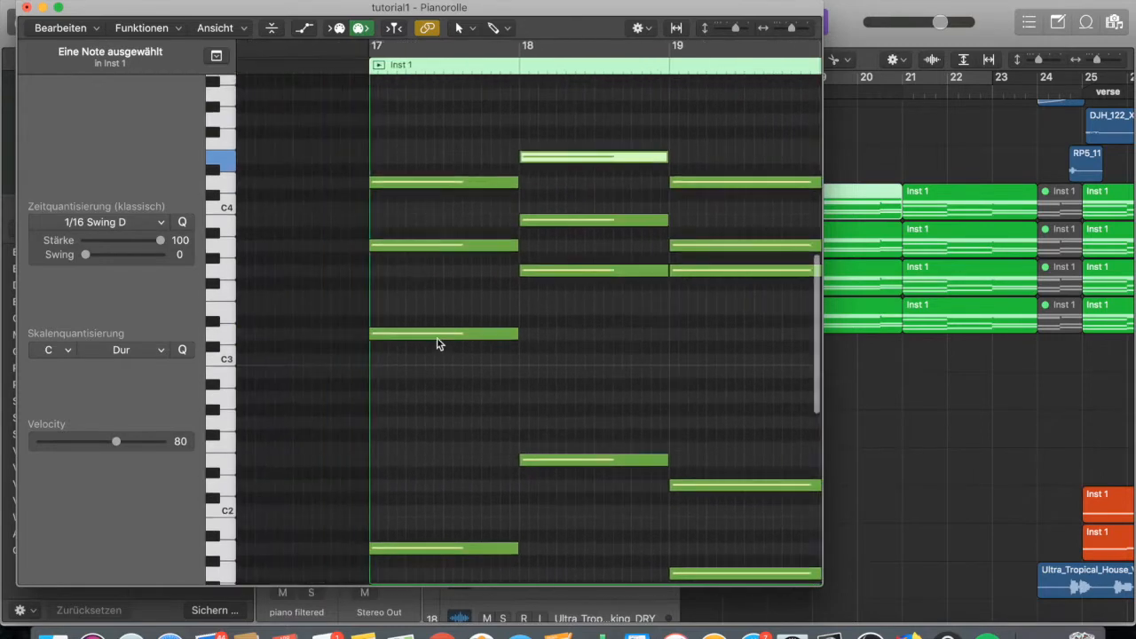
# Solo the piano filtered track and play its chords from bar 17 with the piano roll moved aside to follow the notes.
pyautogui.press('s')
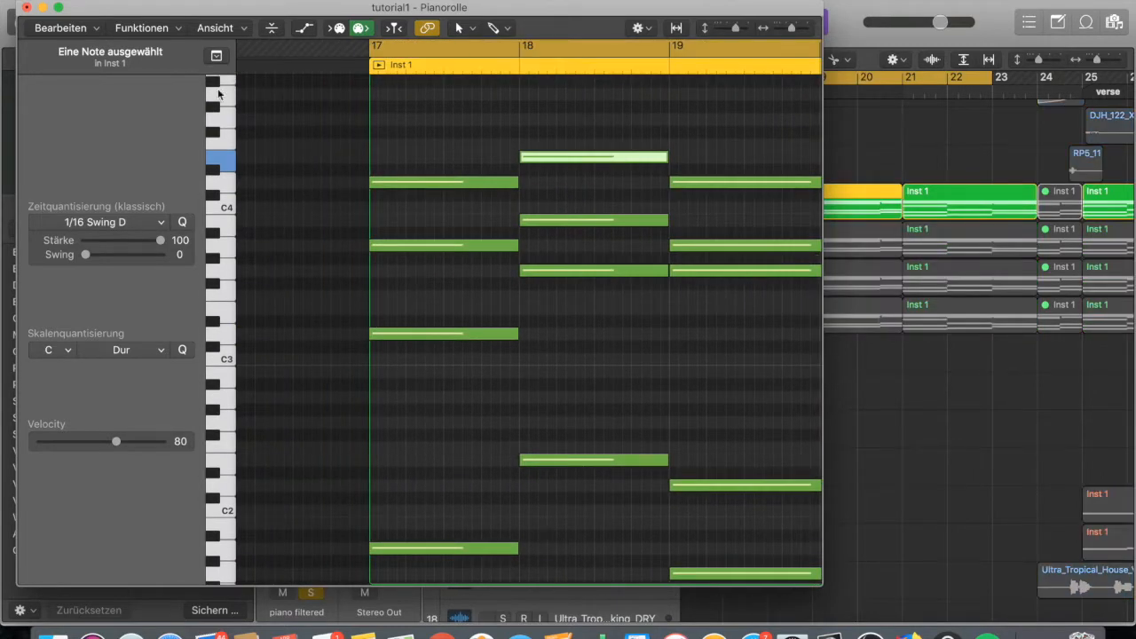
pyautogui.moveTo(66, 7); pyautogui.dragTo(388, 7)
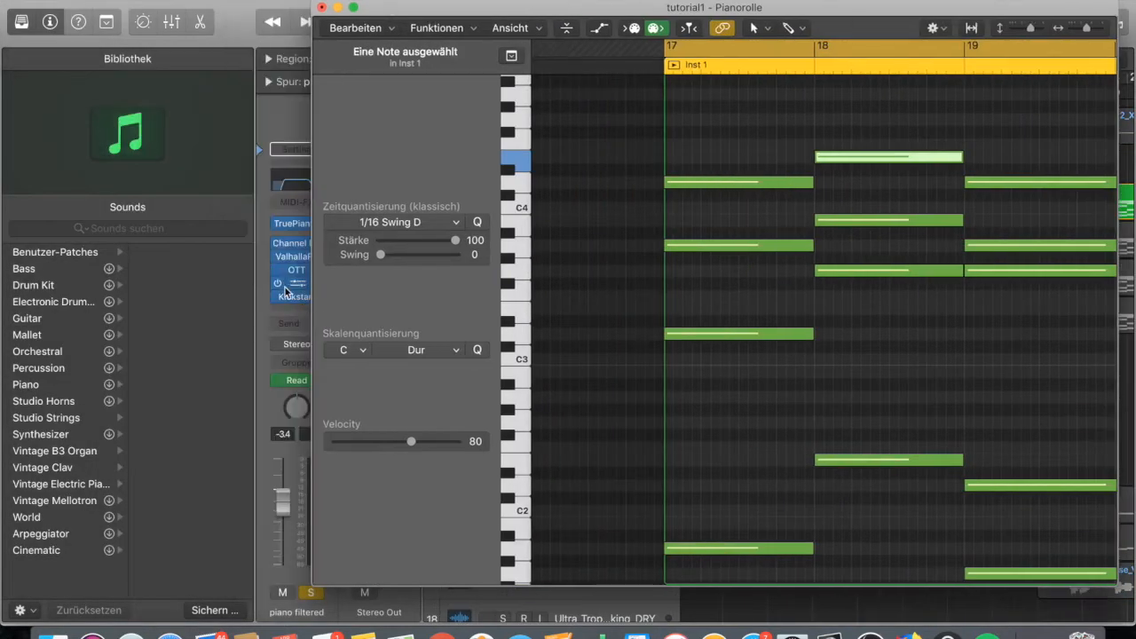
pyautogui.press('space')
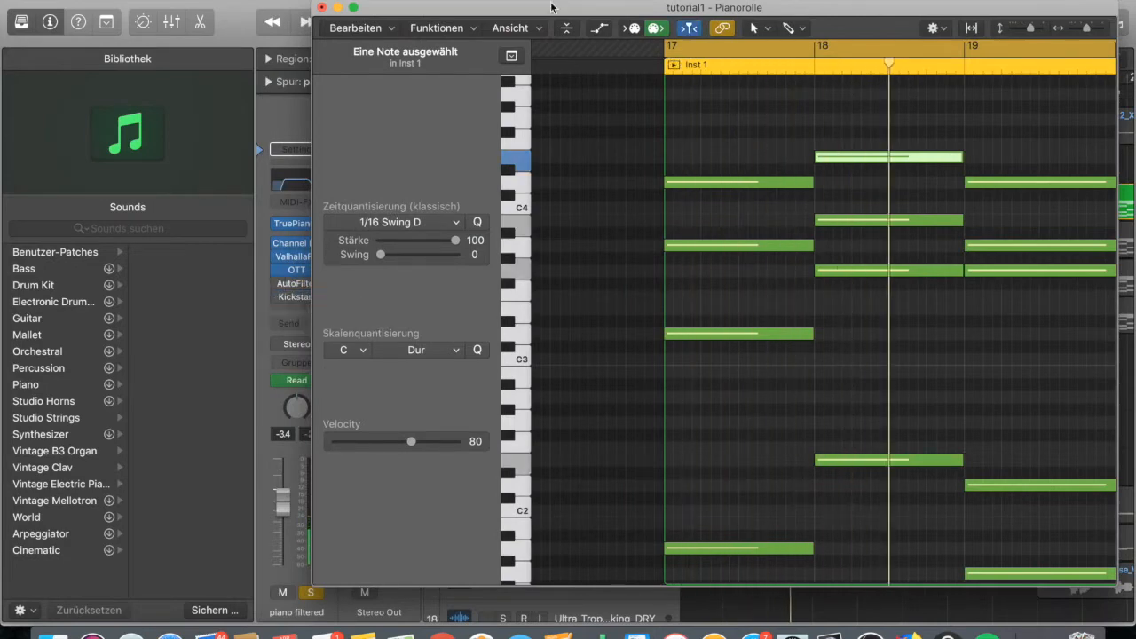
pyautogui.moveTo(551, 7); pyautogui.dragTo(546, 86)
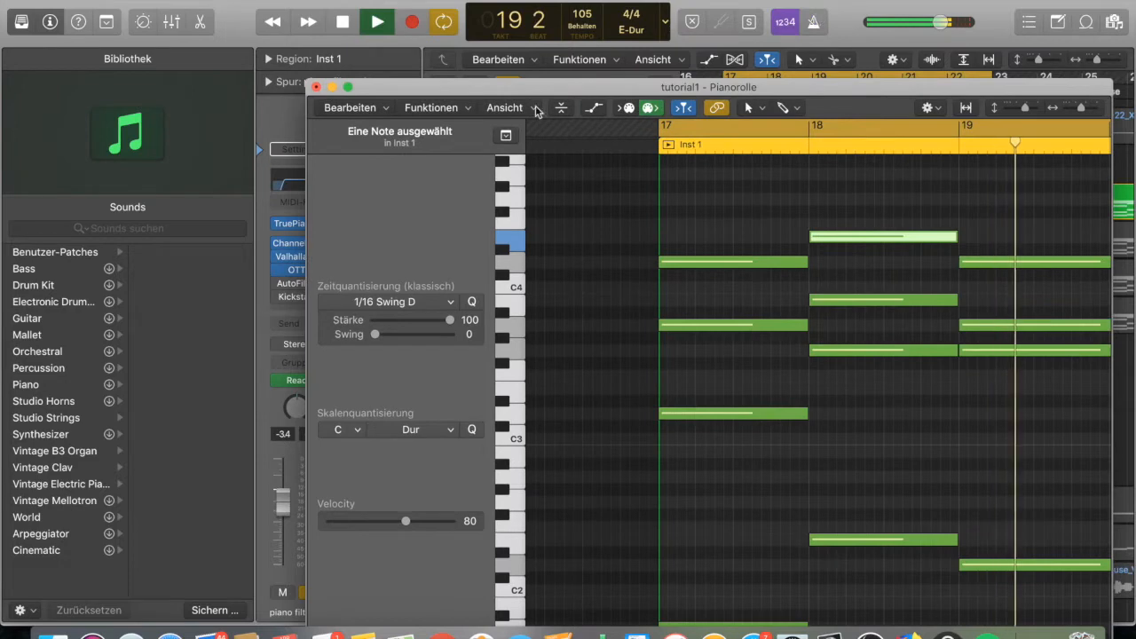
pyautogui.moveTo(541, 87); pyautogui.dragTo(553, 20)
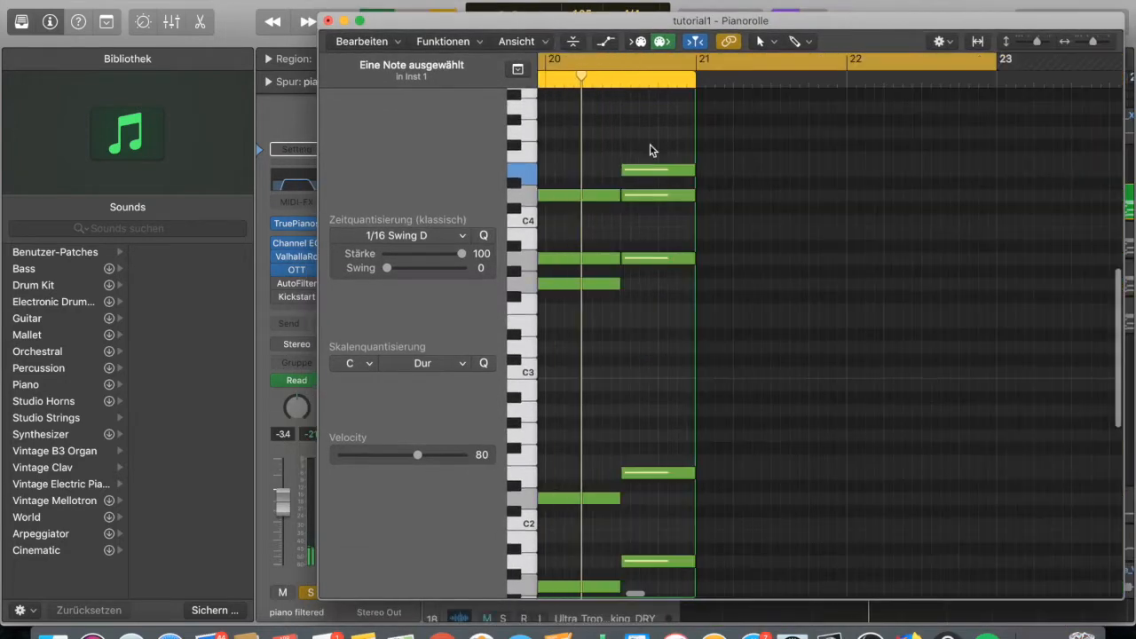
pyautogui.scroll(-2, 650, 147)
pyautogui.hscroll(-2, 649, 178)
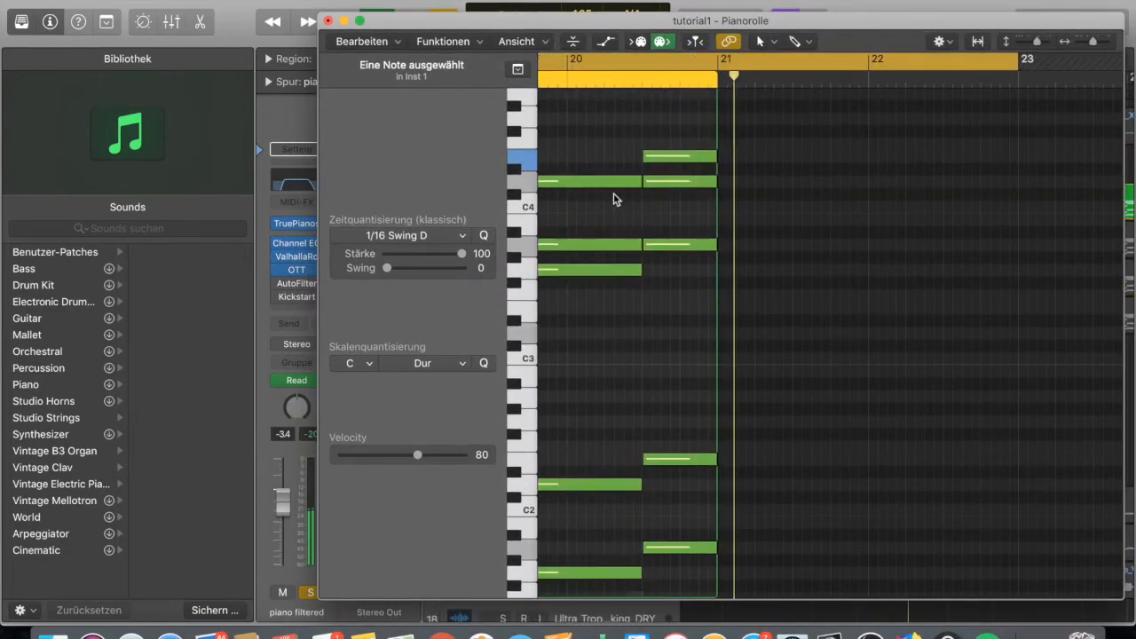
# Close the piano roll and examine the AutoFilter settings on the piano filtered track.
pyautogui.click(327, 22)
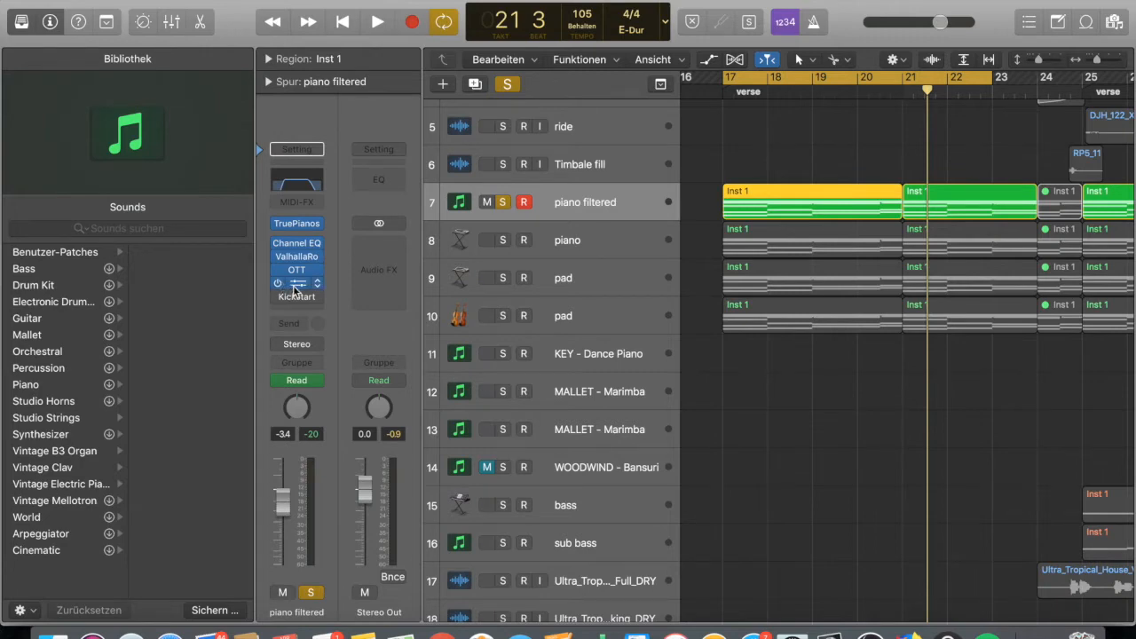
pyautogui.click(296, 284)
pyautogui.moveTo(351, 11); pyautogui.dragTo(637, 180)
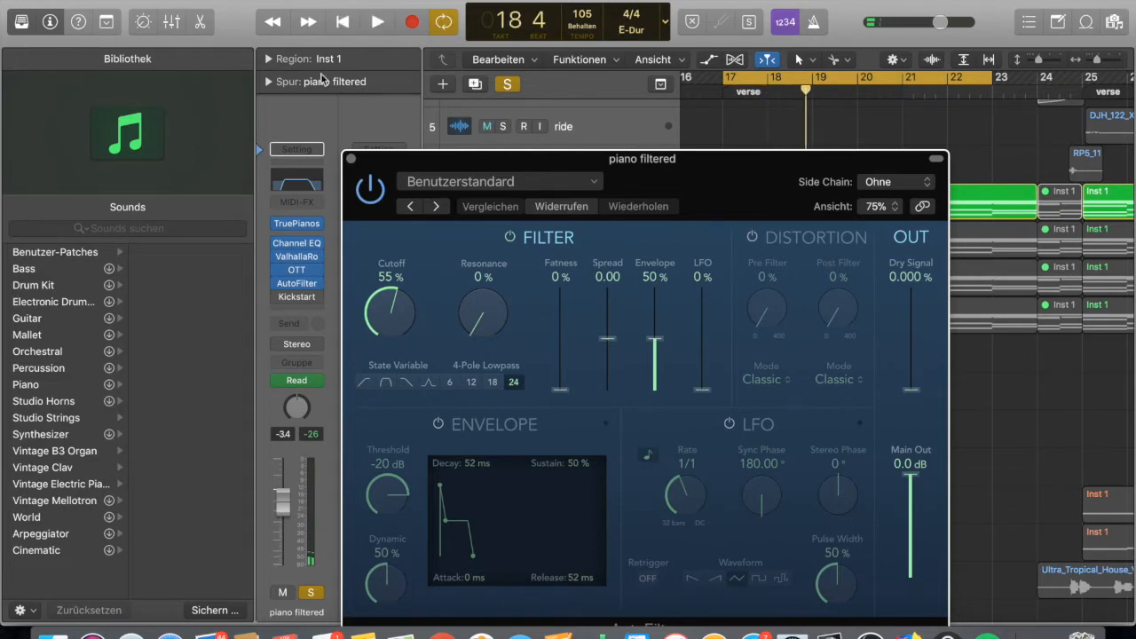
pyautogui.click(352, 159)
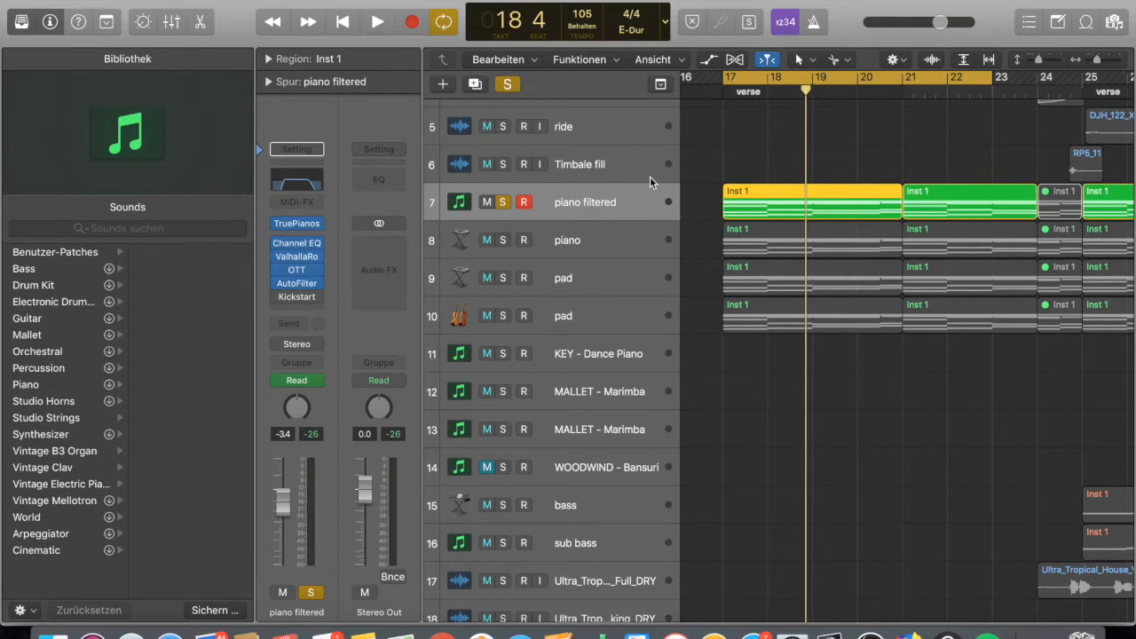
# Solo the piano track instead of piano filtered and play it while viewing its Alchemy preset.
pyautogui.click(502, 242)
pyautogui.click(503, 202)
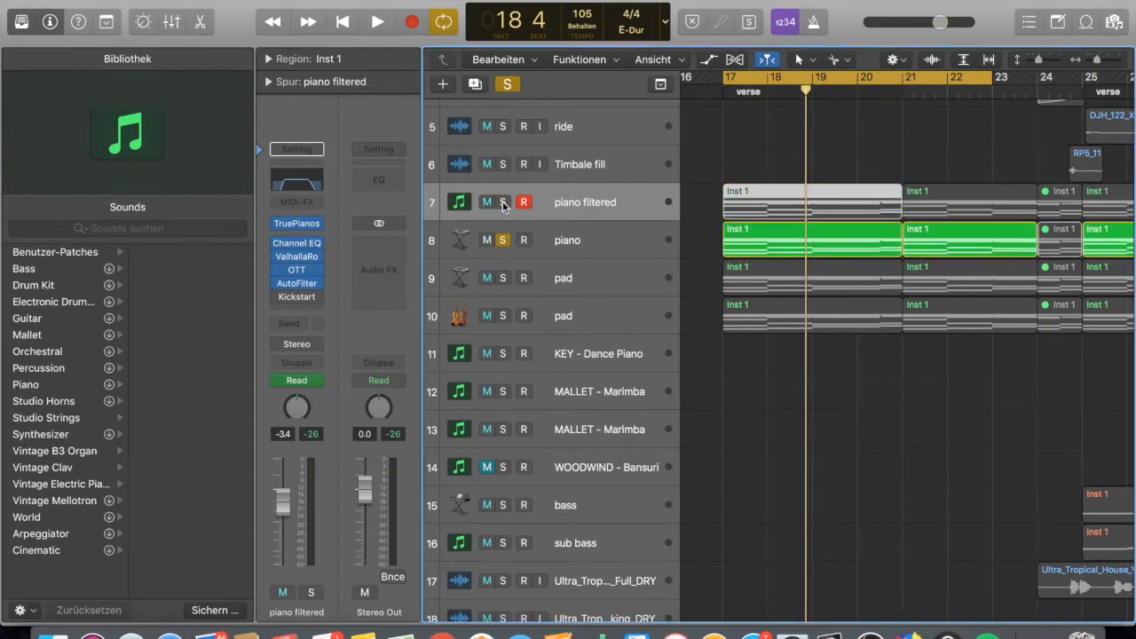
pyautogui.press('space')
pyautogui.click(581, 245)
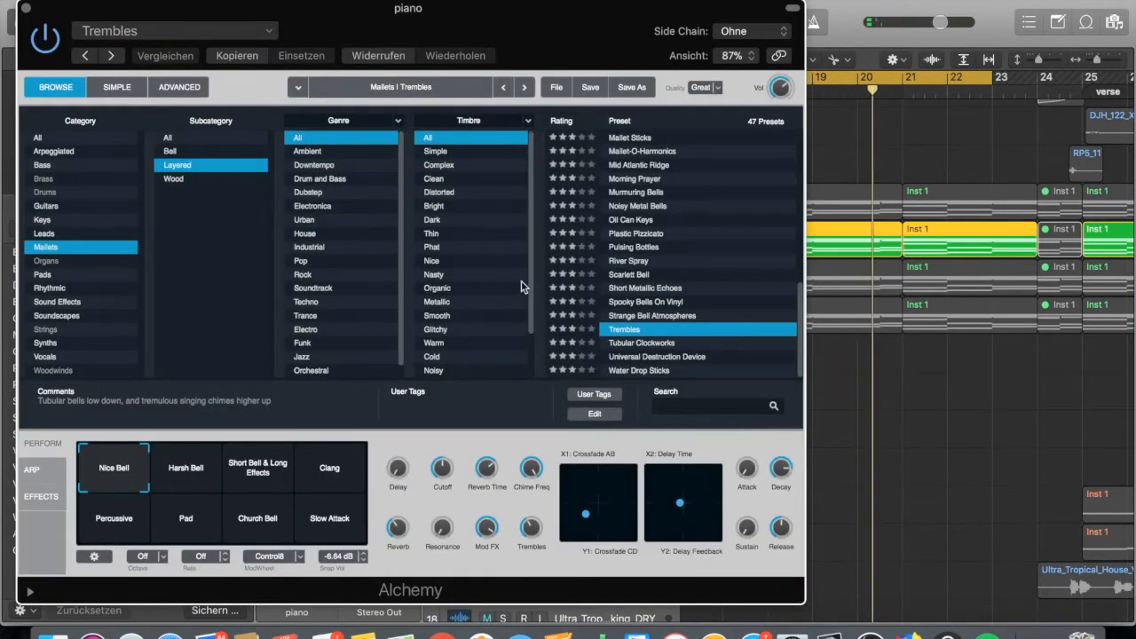
pyautogui.click(26, 8)
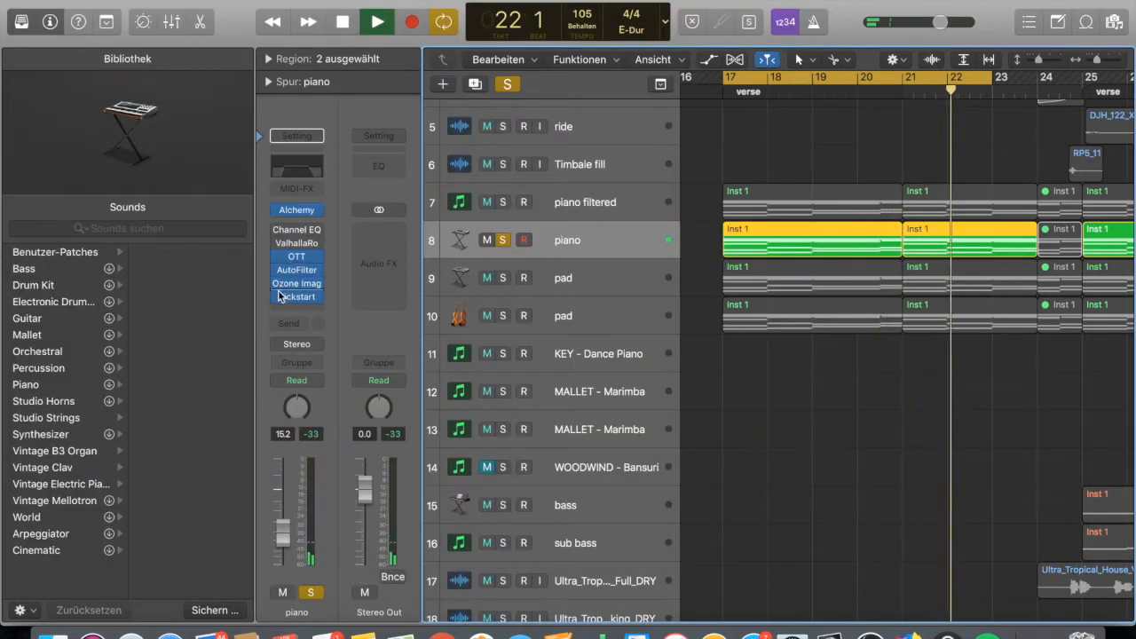
pyautogui.moveTo(279, 276)
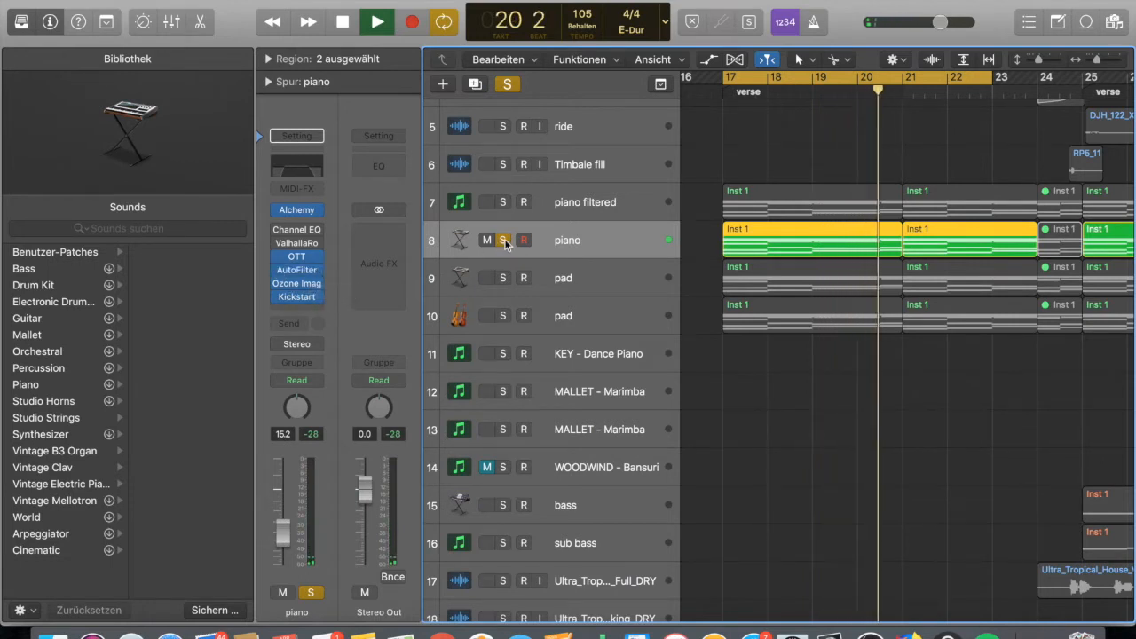
# Solo the pad on track 9 instead of the piano and listen to it while viewing its Alchemy preset.
pyautogui.click(502, 278)
pyautogui.click(503, 241)
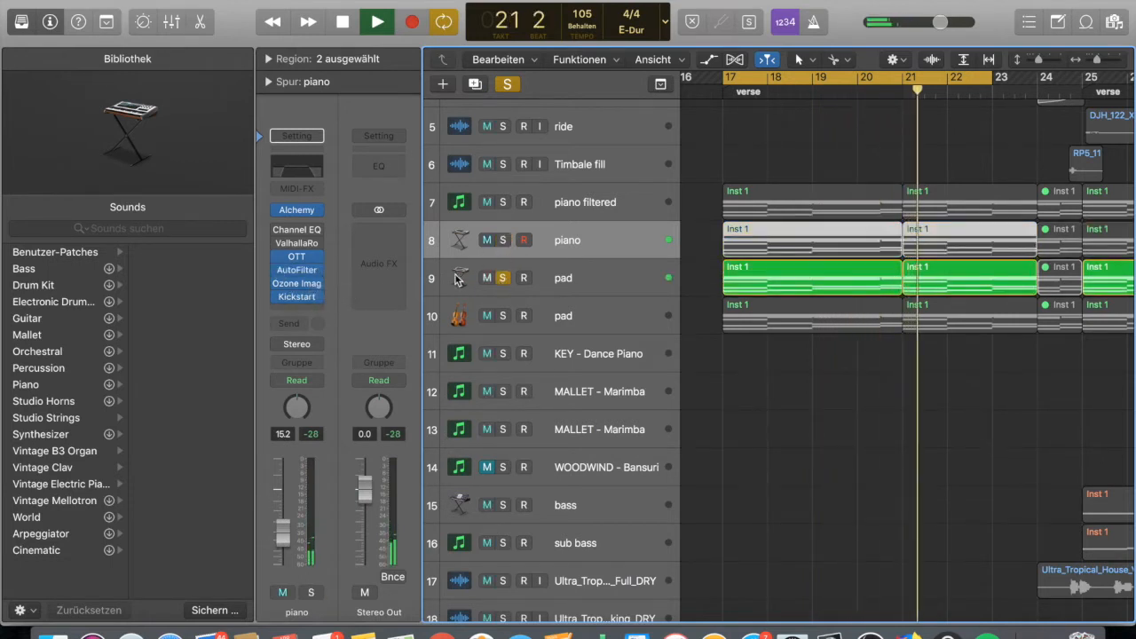
pyautogui.click(501, 265)
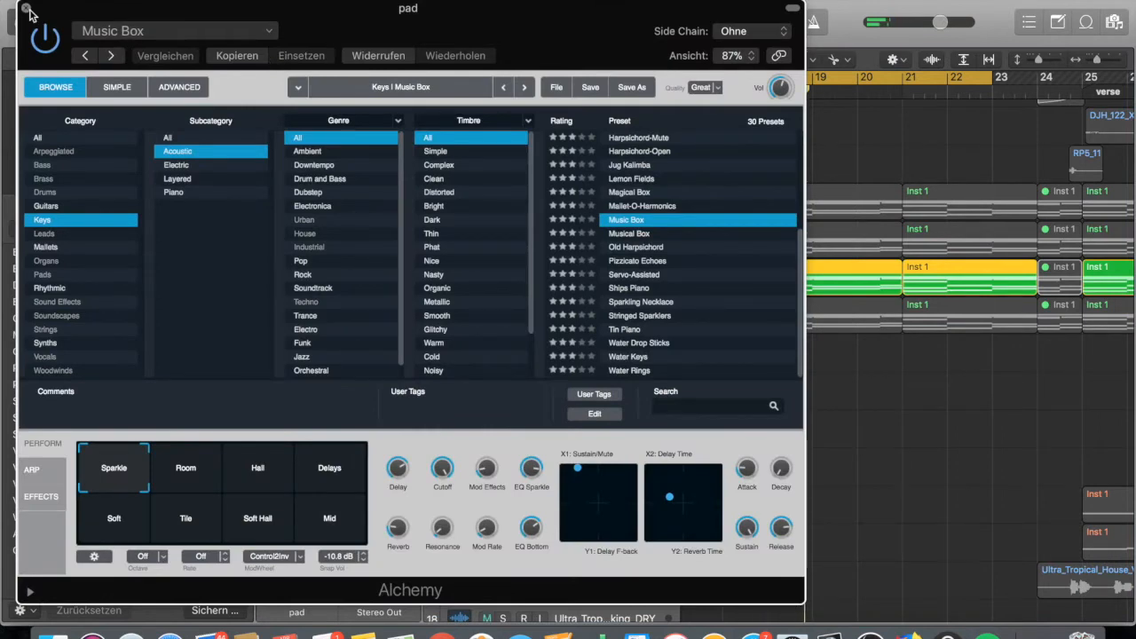
pyautogui.click(27, 9)
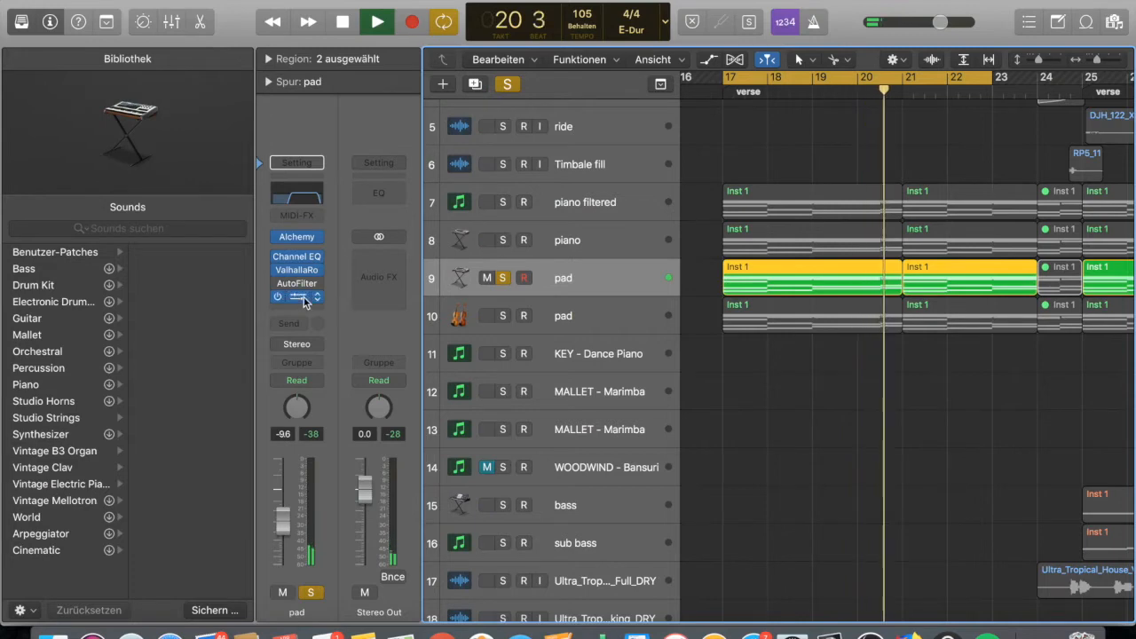
pyautogui.moveTo(280, 300)
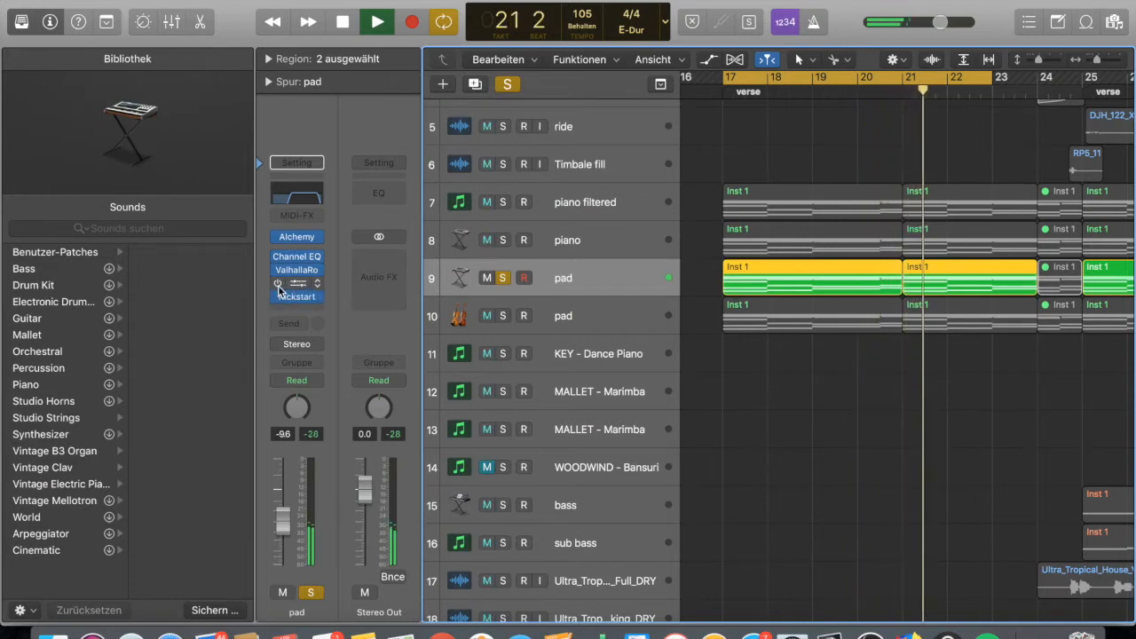
pyautogui.press('space')
# Clear all solos and view the Studio Strings instrument of the pad on track 10.
pyautogui.click(570, 319)
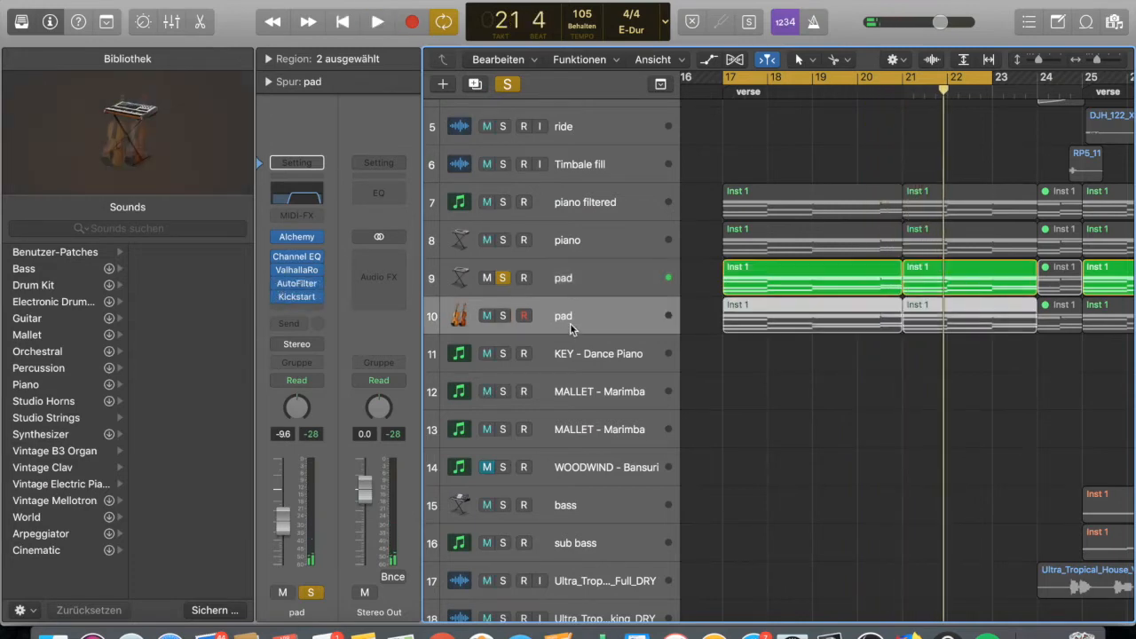
pyautogui.press('ctrl+alt+super+s')
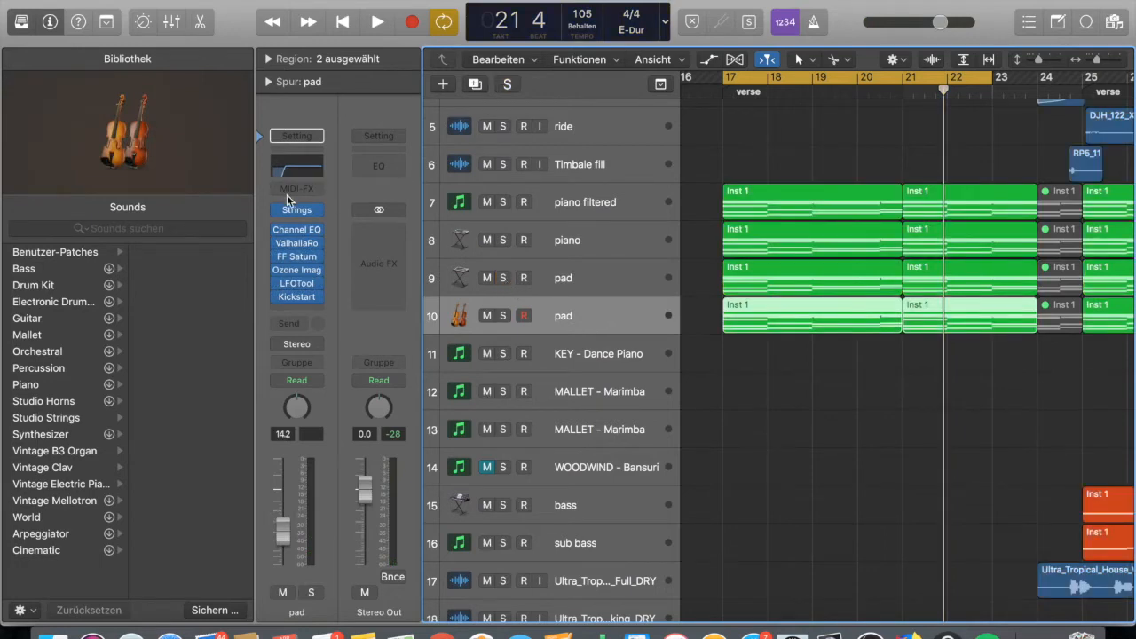
pyautogui.click(299, 211)
pyautogui.moveTo(325, 15); pyautogui.dragTo(420, 19)
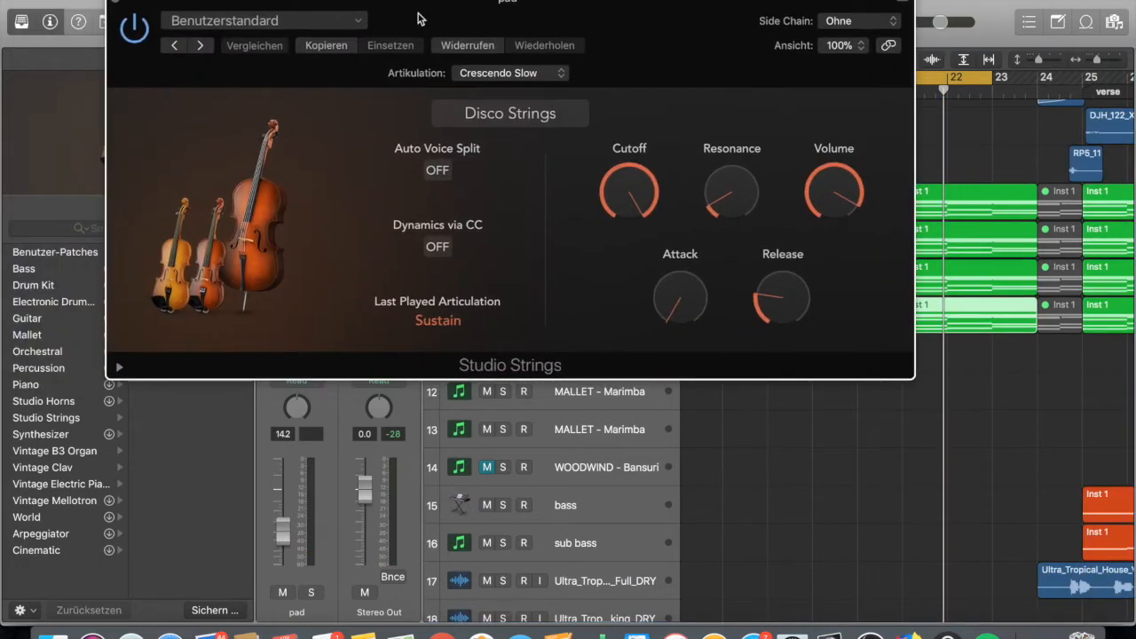
pyautogui.click(113, 5)
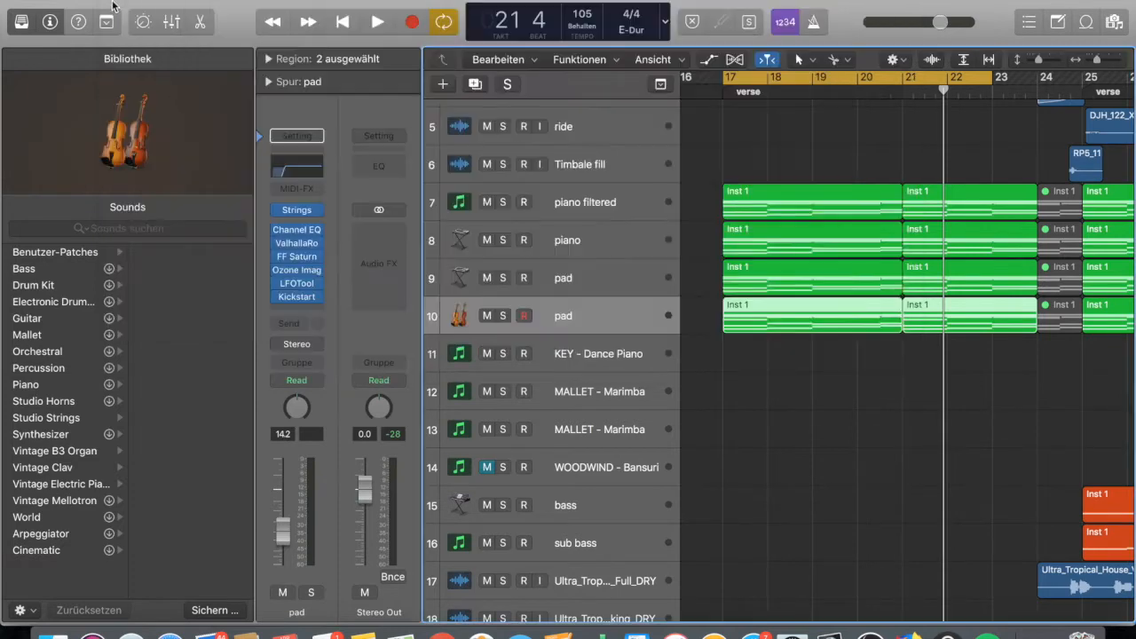
# Solo the strings pad on track 10, play it while viewing its LFOTool curve, and unsolo it.
pyautogui.click(503, 316)
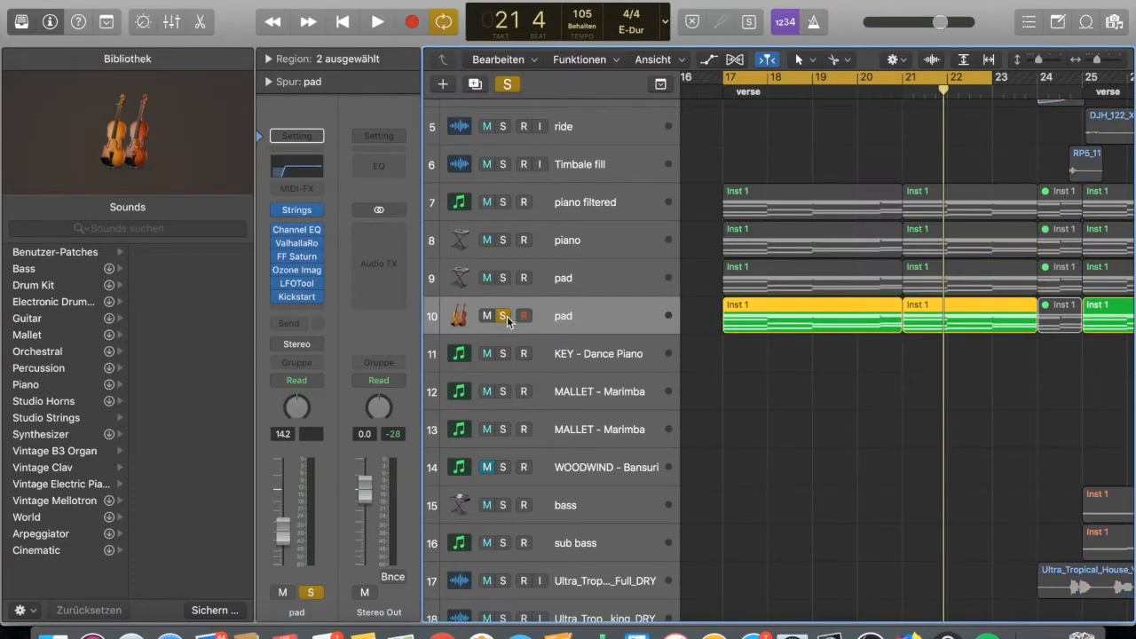
pyautogui.click(300, 284)
pyautogui.press('space')
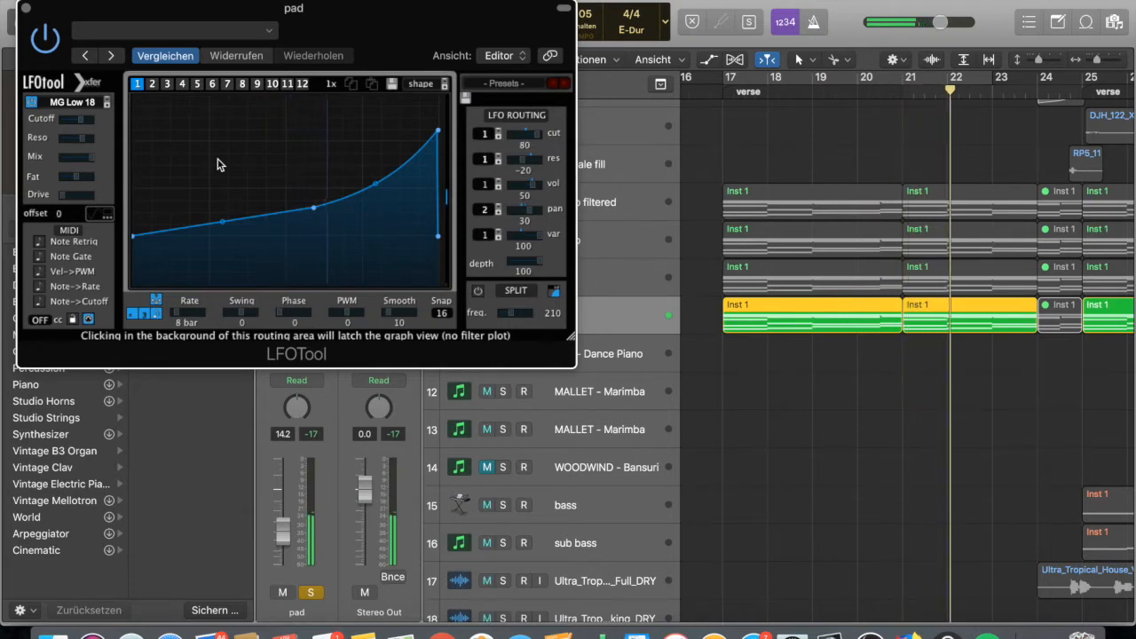
pyautogui.click(26, 9)
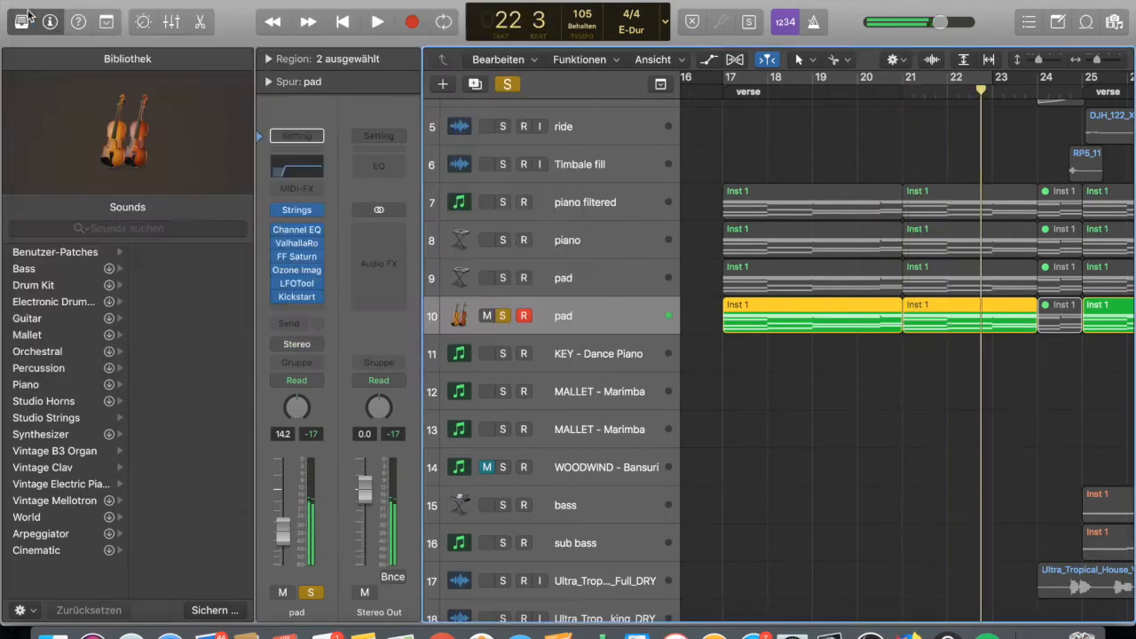
pyautogui.click(501, 317)
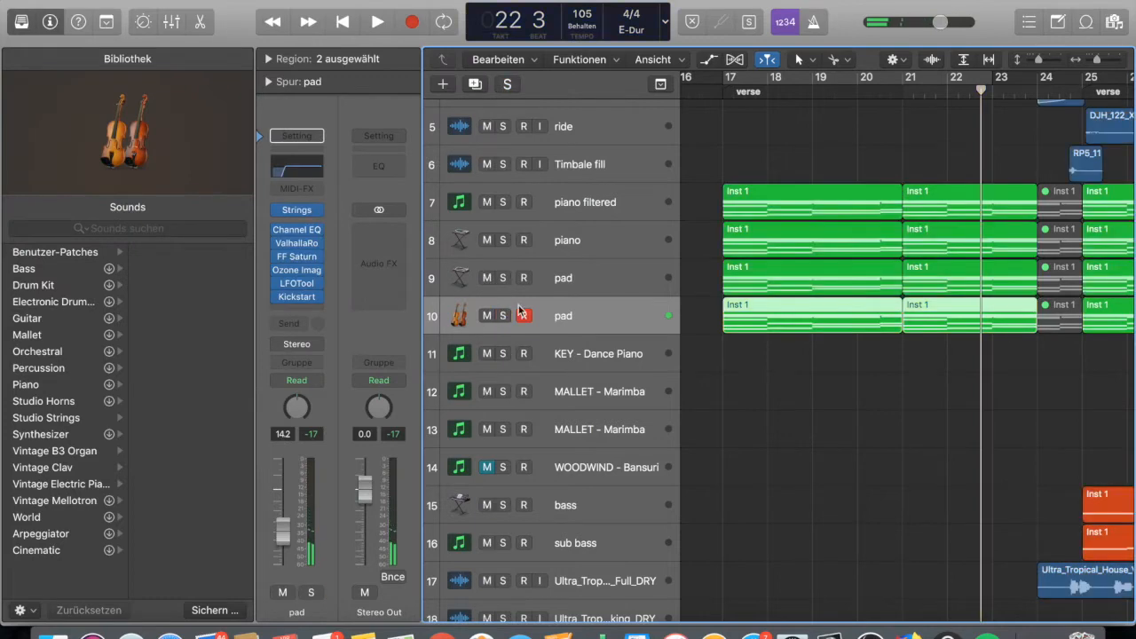
# Set the cycle range from bar 23 to bar 24, just before the muted regions.
pyautogui.hscroll(5, 905, 235)
pyautogui.scroll(3, 906, 235)
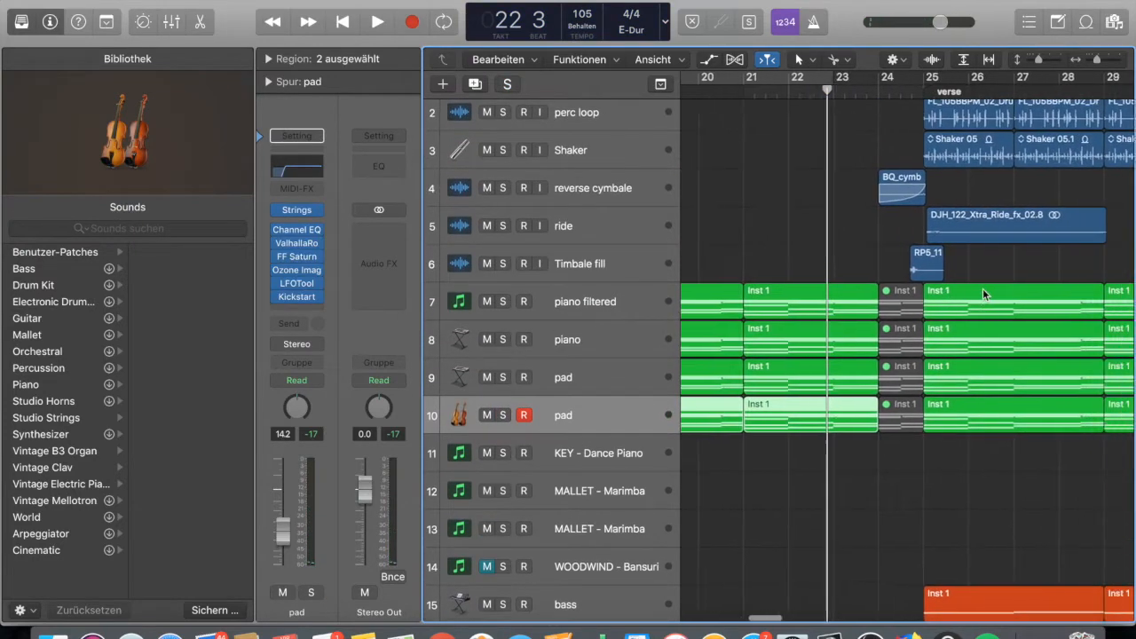
pyautogui.moveTo(823, 84); pyautogui.dragTo(788, 74)
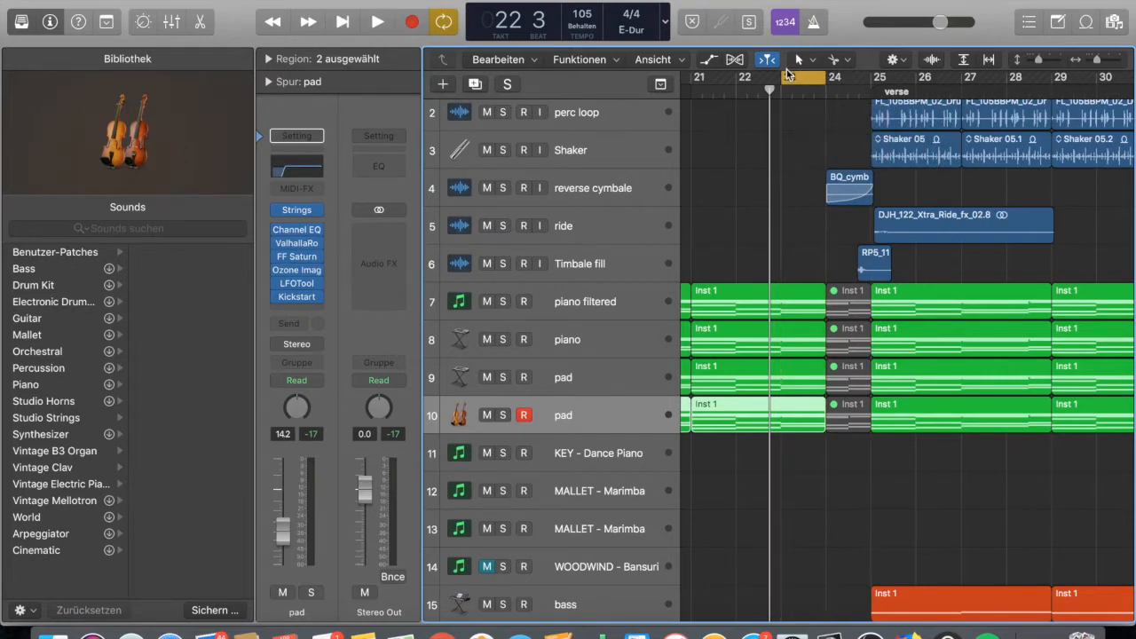
# Solo the full vocal on track 17, listen to it from just before bar 25, and unsolo it.
pyautogui.scroll(-5, 771, 305)
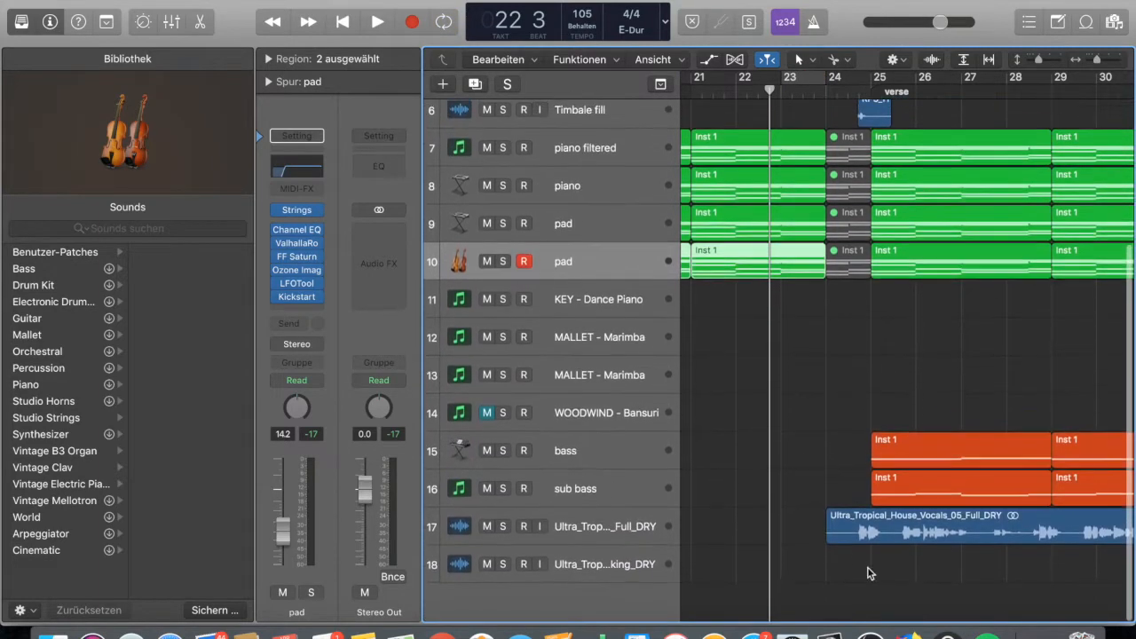
pyautogui.click(503, 527)
pyautogui.scroll(-3, 782, 488)
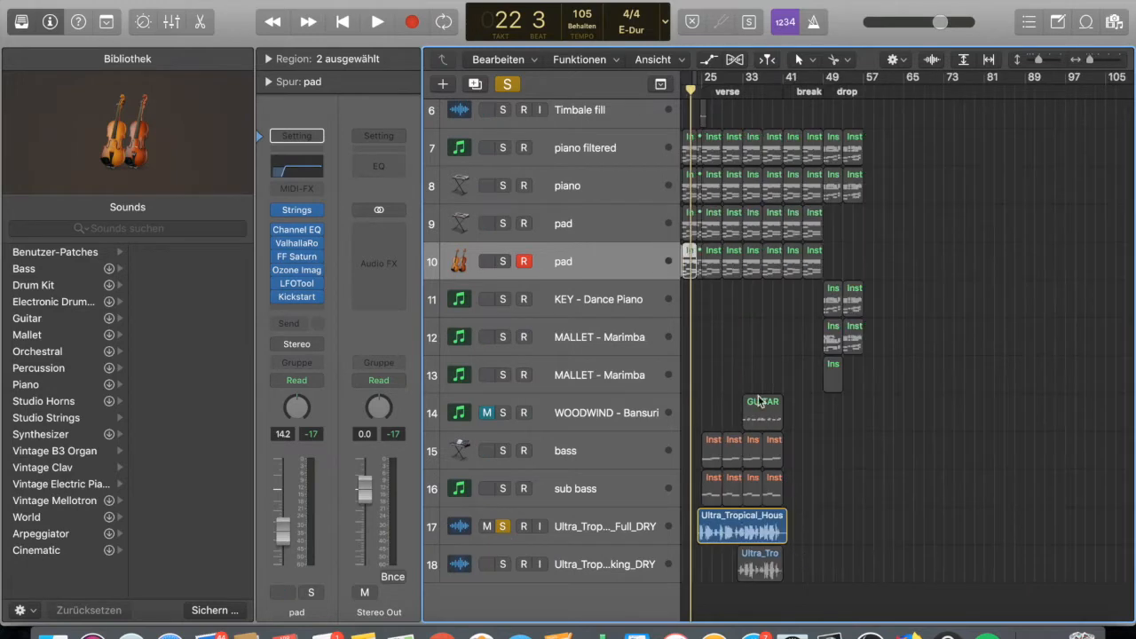
pyautogui.click(790, 93)
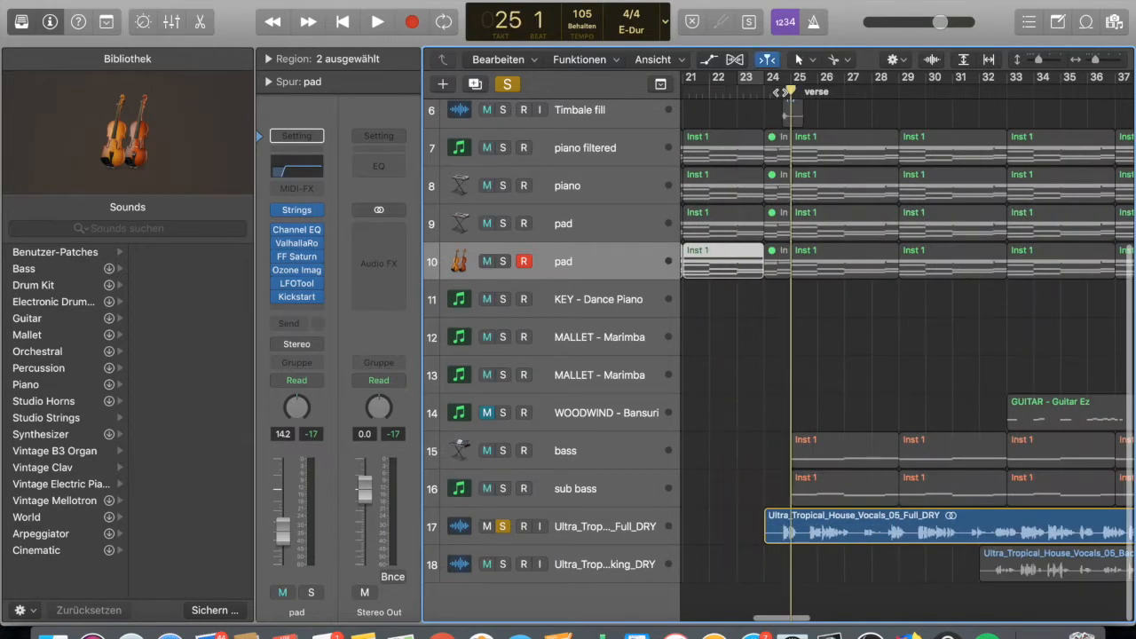
pyautogui.click(777, 91)
pyautogui.press('space')
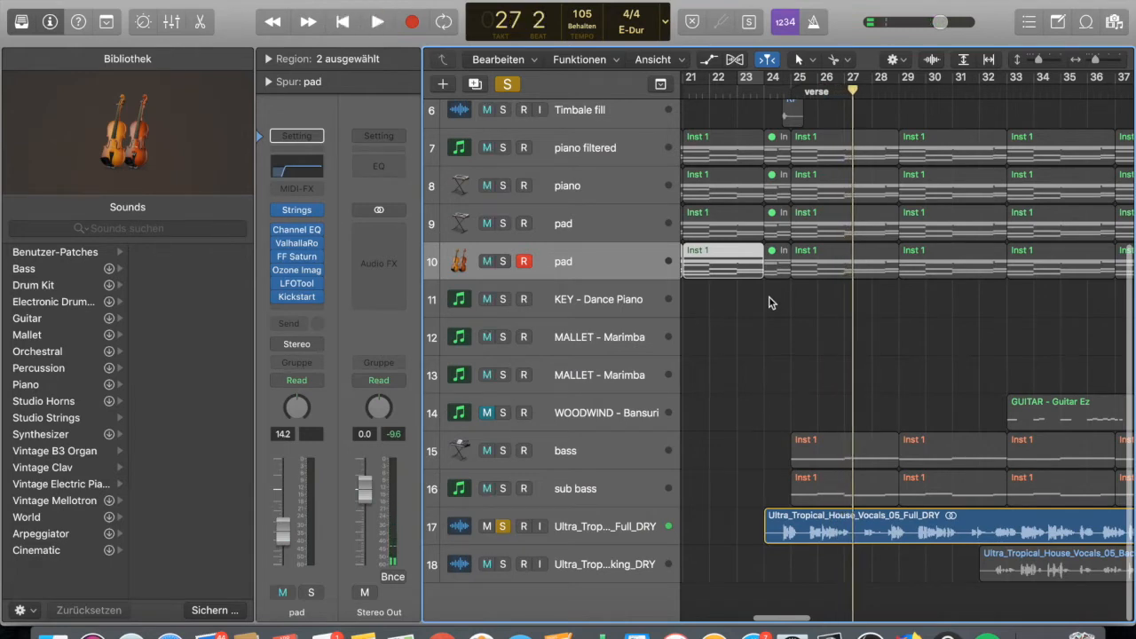
pyautogui.click(501, 528)
# Play the full arrangement from bar 21 through the muted piano and pad regions into the verse.
pyautogui.hscroll(-4, 775, 198)
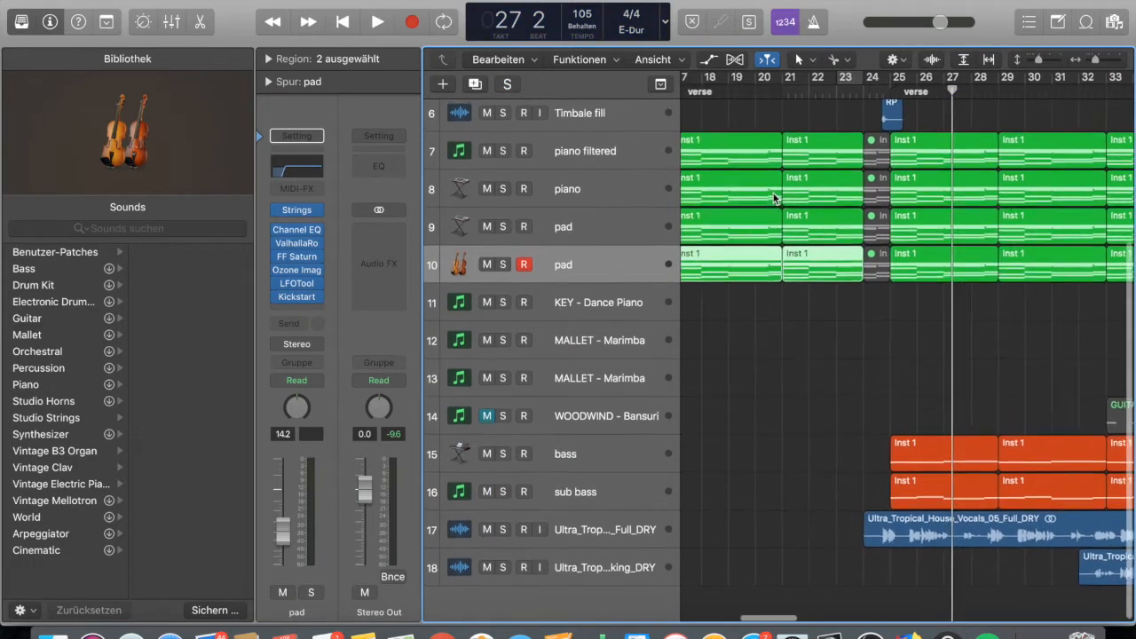
pyautogui.click(777, 89)
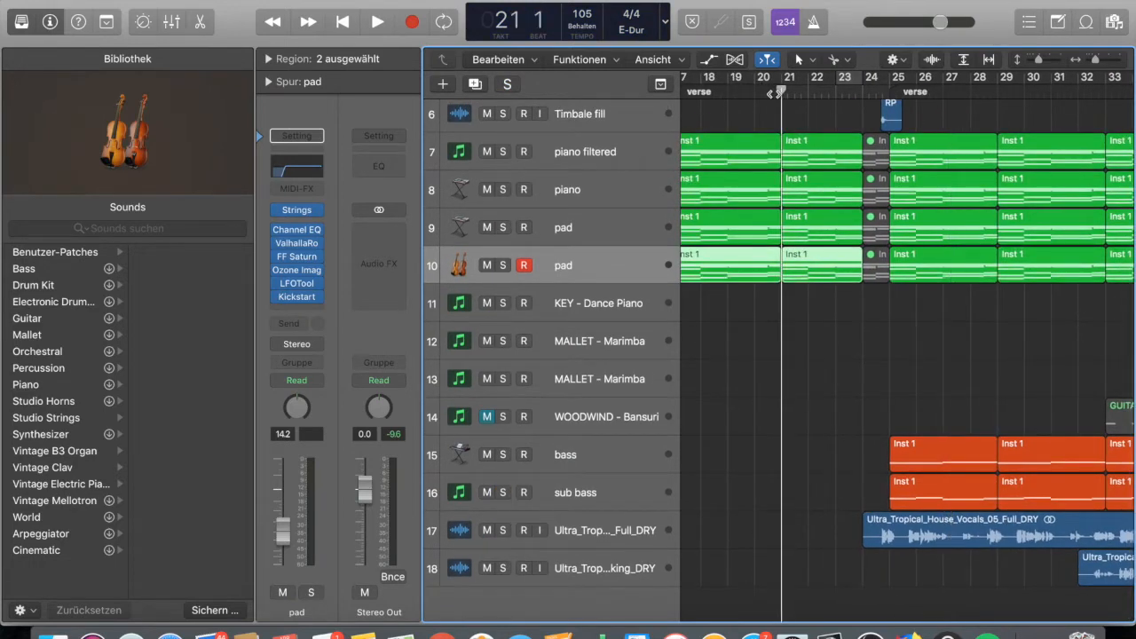
pyautogui.press('space')
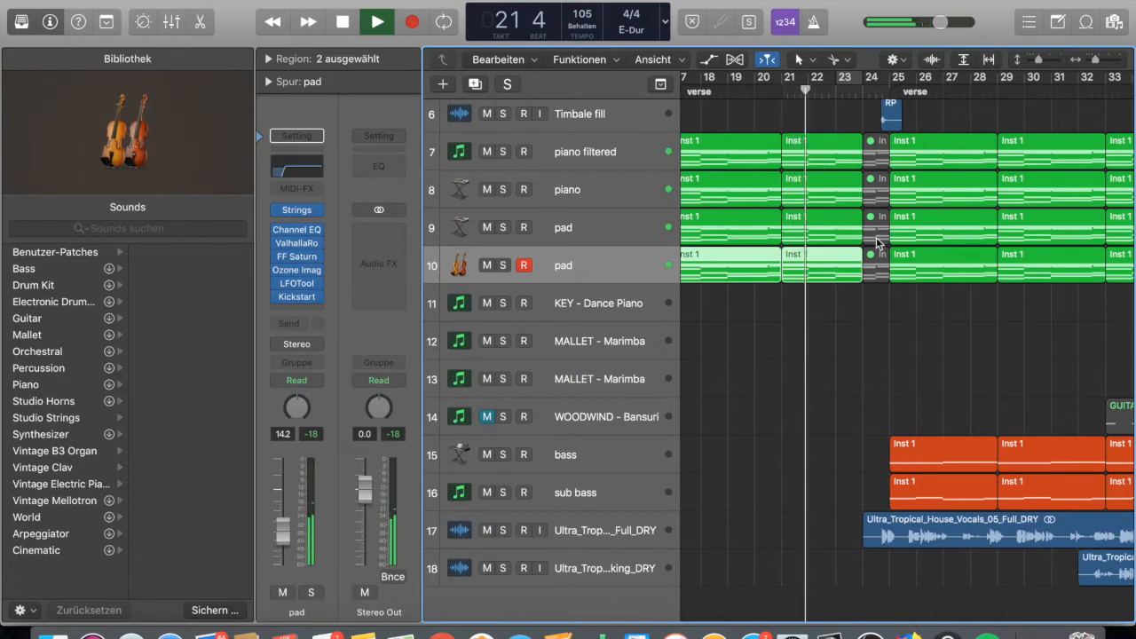
pyautogui.press('super+Right')
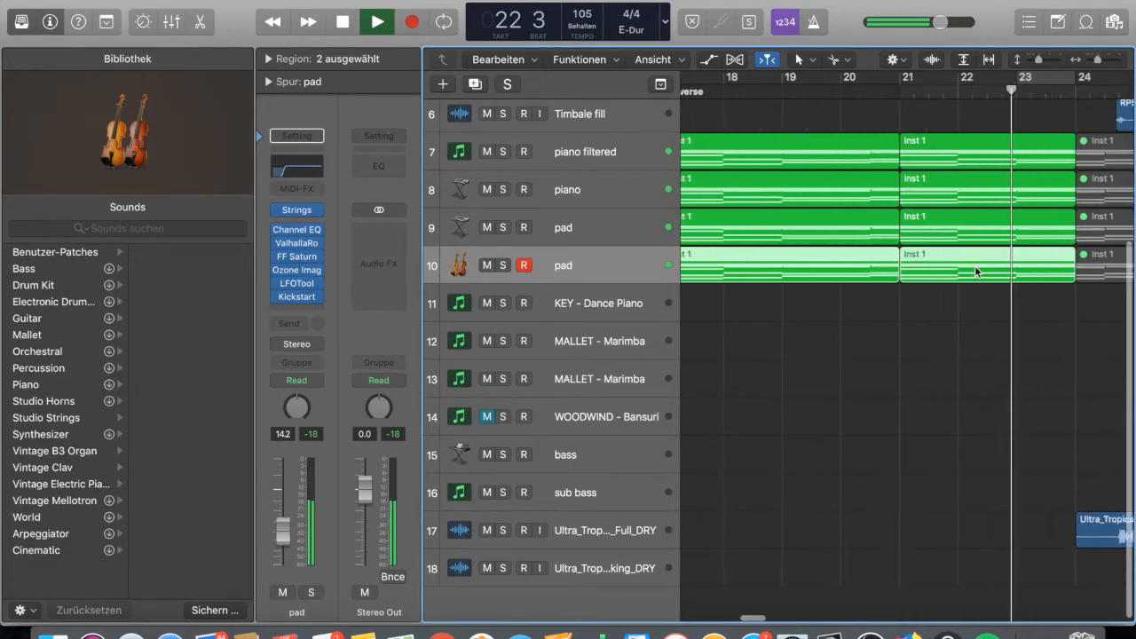
pyautogui.scroll(2, 975, 266)
pyautogui.scroll(3, 799, 196)
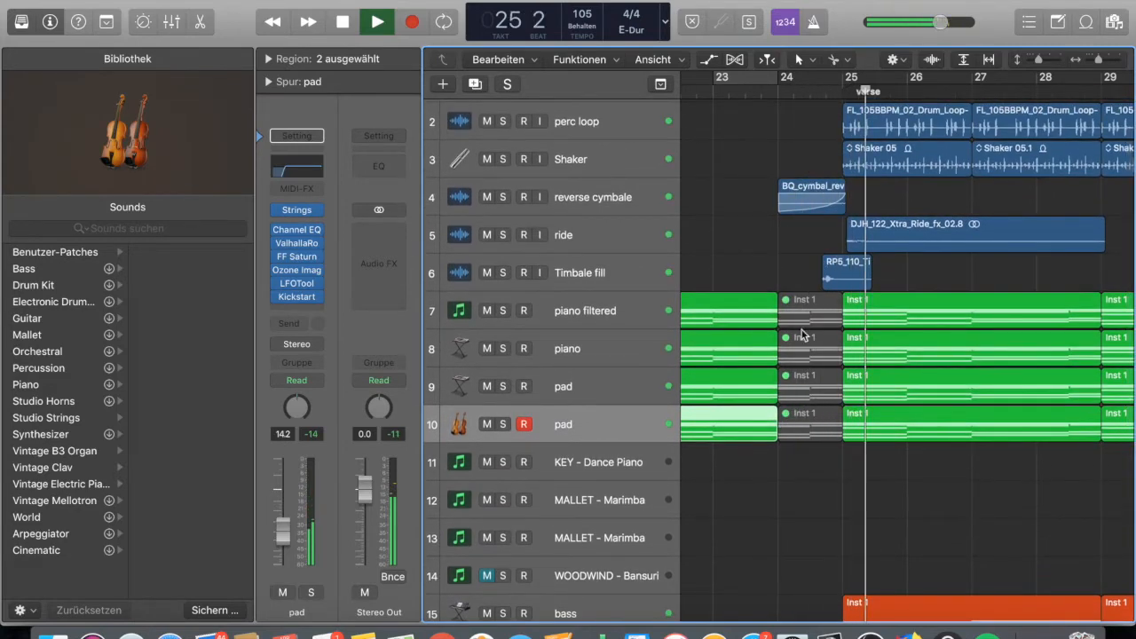
# Examine the bass, sub bass and vocal regions while the verse plays, and stop playback at bar 31.
pyautogui.scroll(-3, 802, 333)
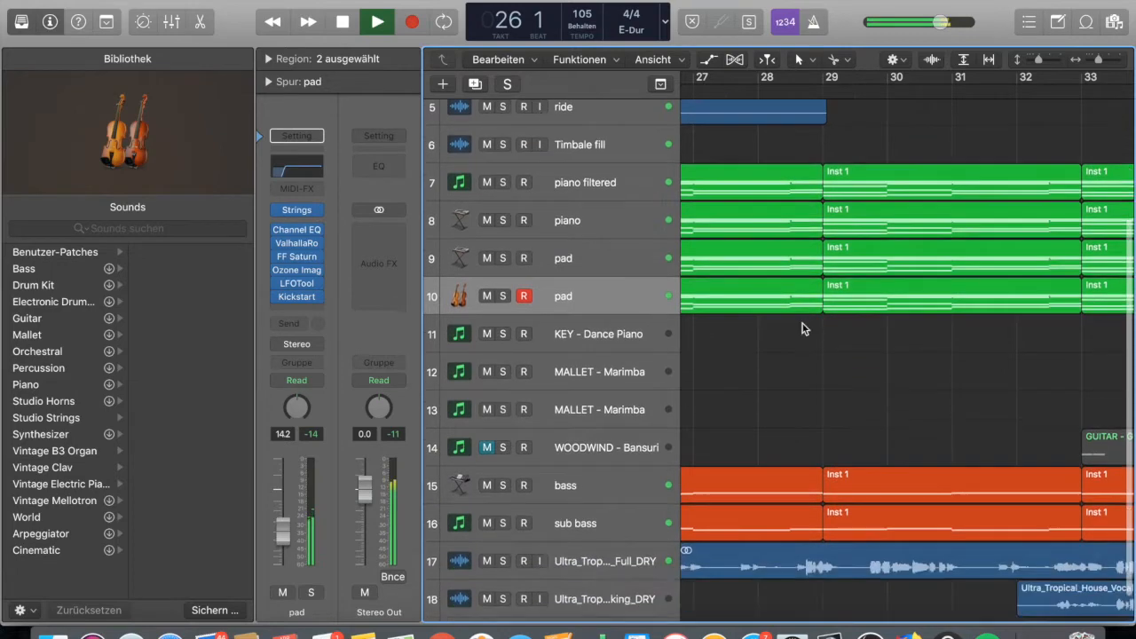
pyautogui.scroll(-2, 802, 328)
pyautogui.scroll(1, 802, 329)
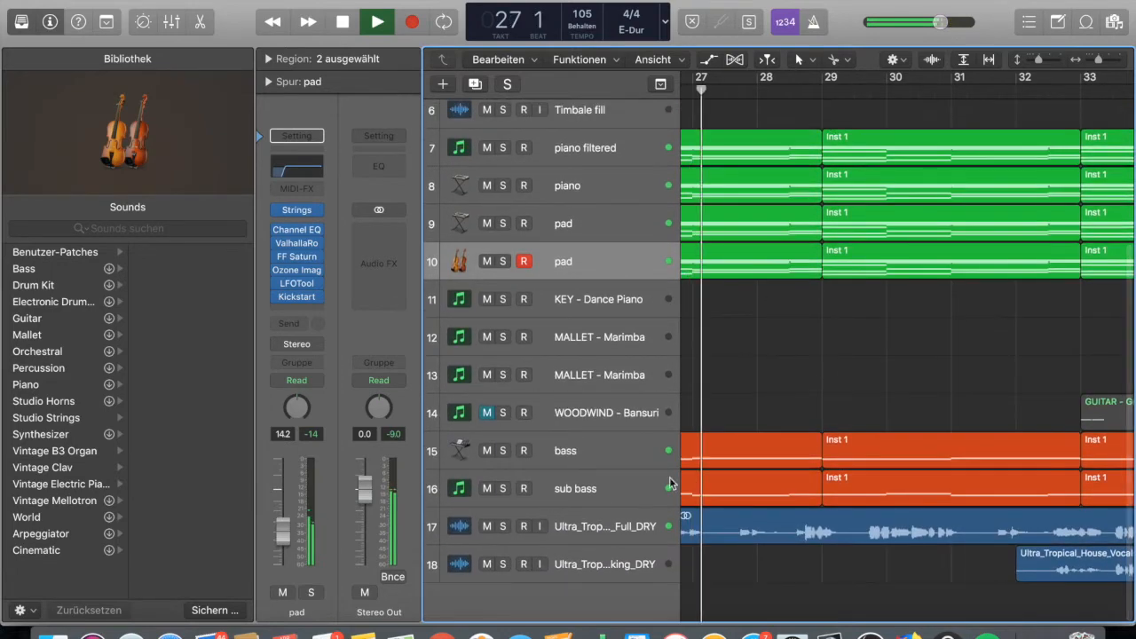
pyautogui.hscroll(-5, 702, 480)
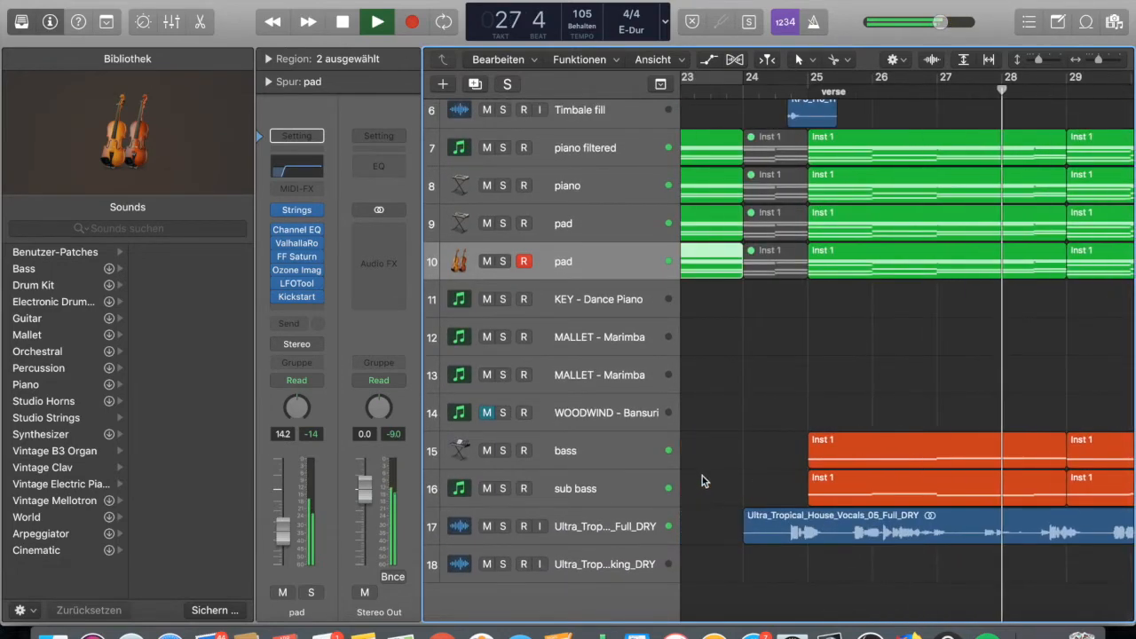
pyautogui.hscroll(3, 778, 367)
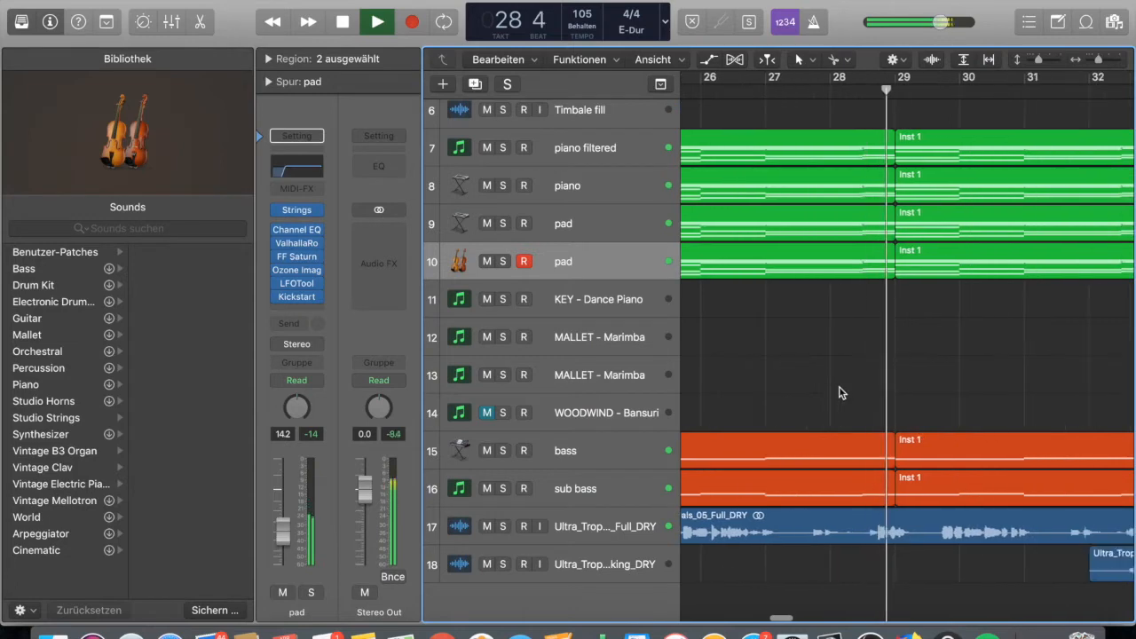
pyautogui.scroll(-3, 772, 360)
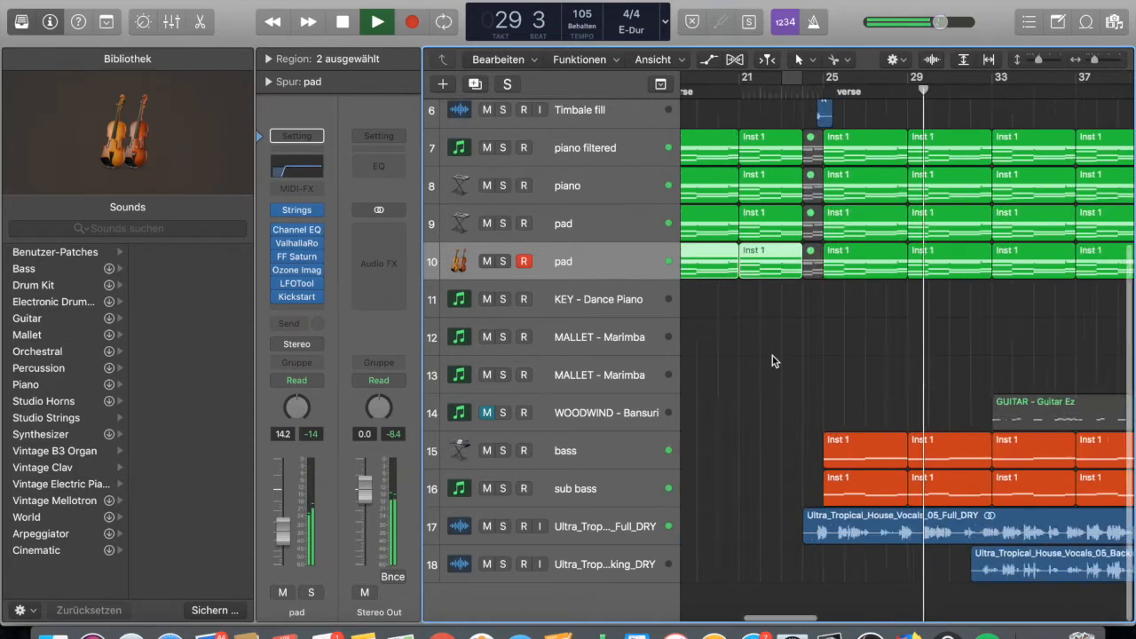
pyautogui.scroll(-3, 772, 360)
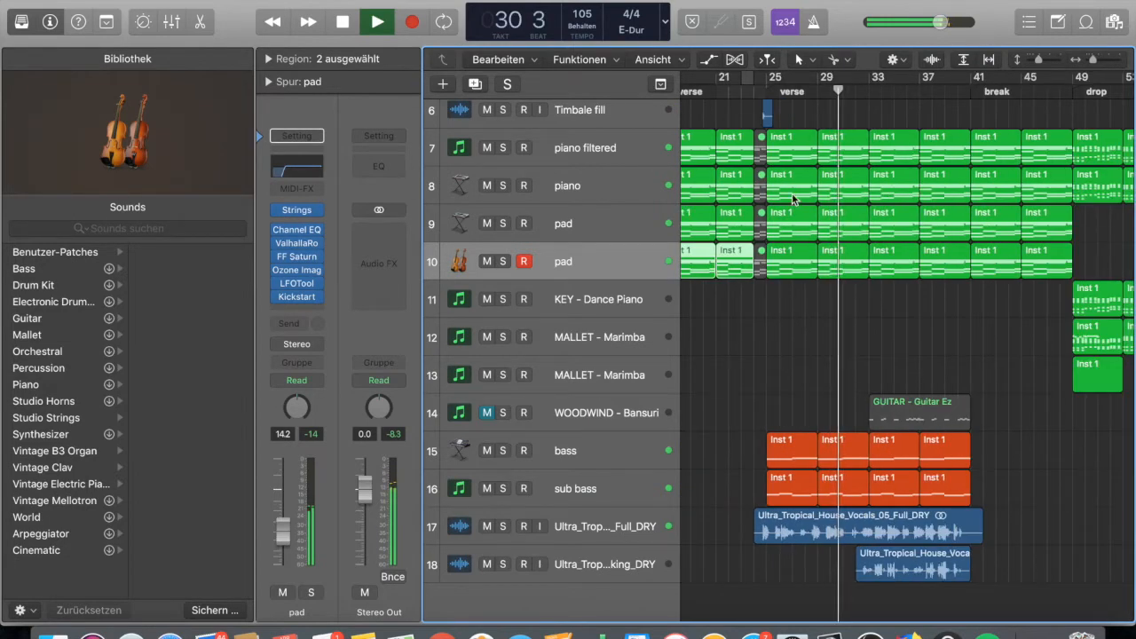
pyautogui.press('space')
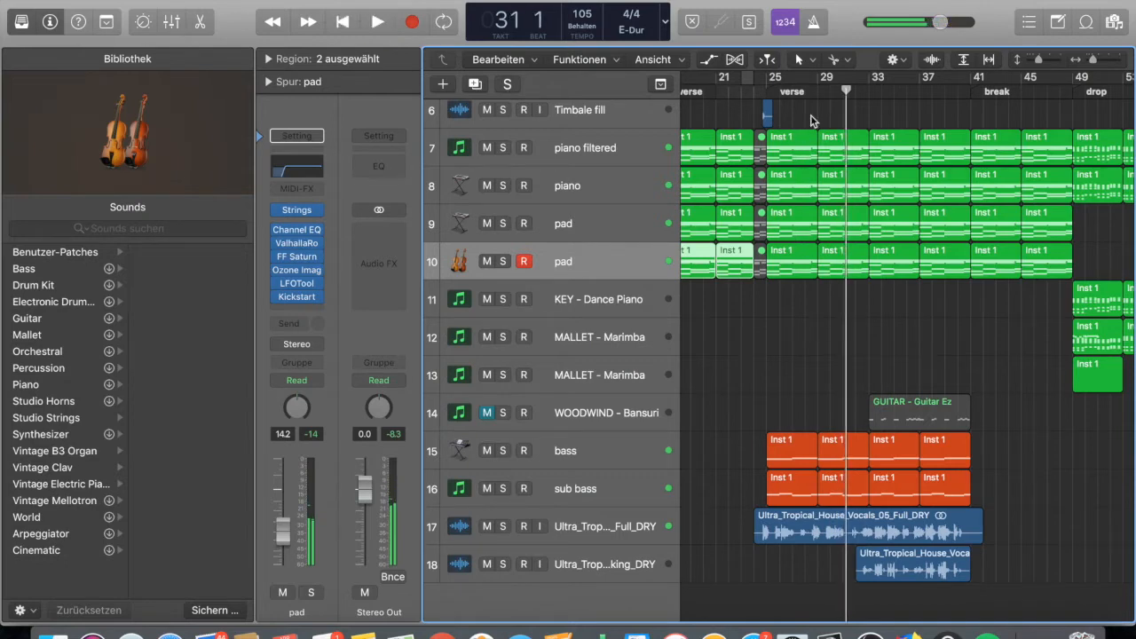
# Set the cycle range from bar 25 to bar 33, then solo and select the bass on track 15.
pyautogui.moveTo(766, 77); pyautogui.dragTo(868, 88)
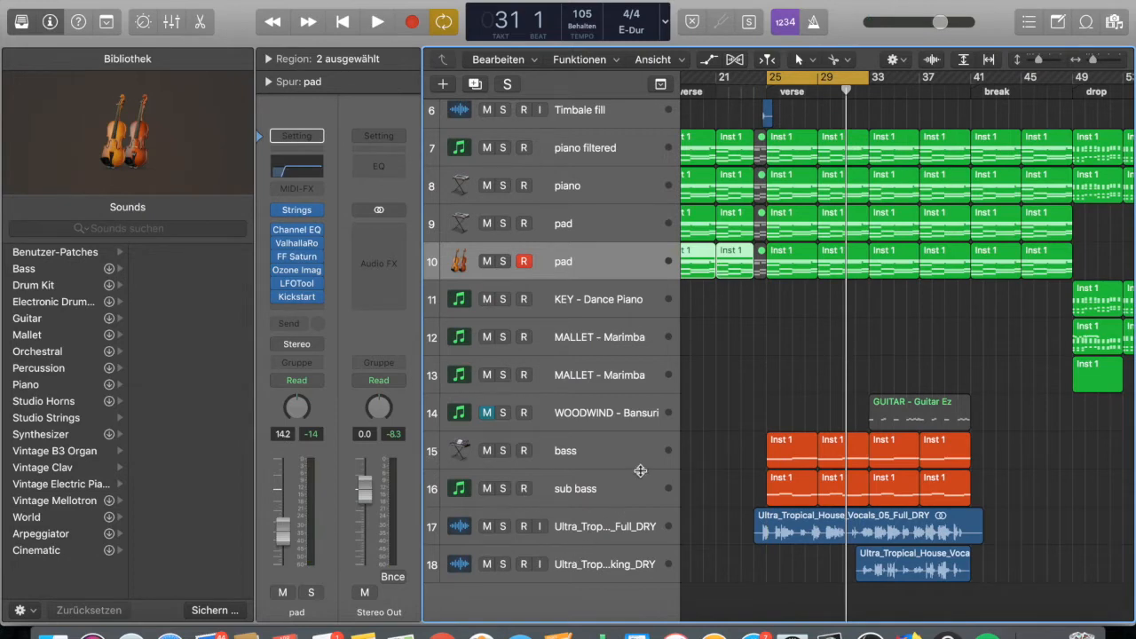
pyautogui.click(504, 451)
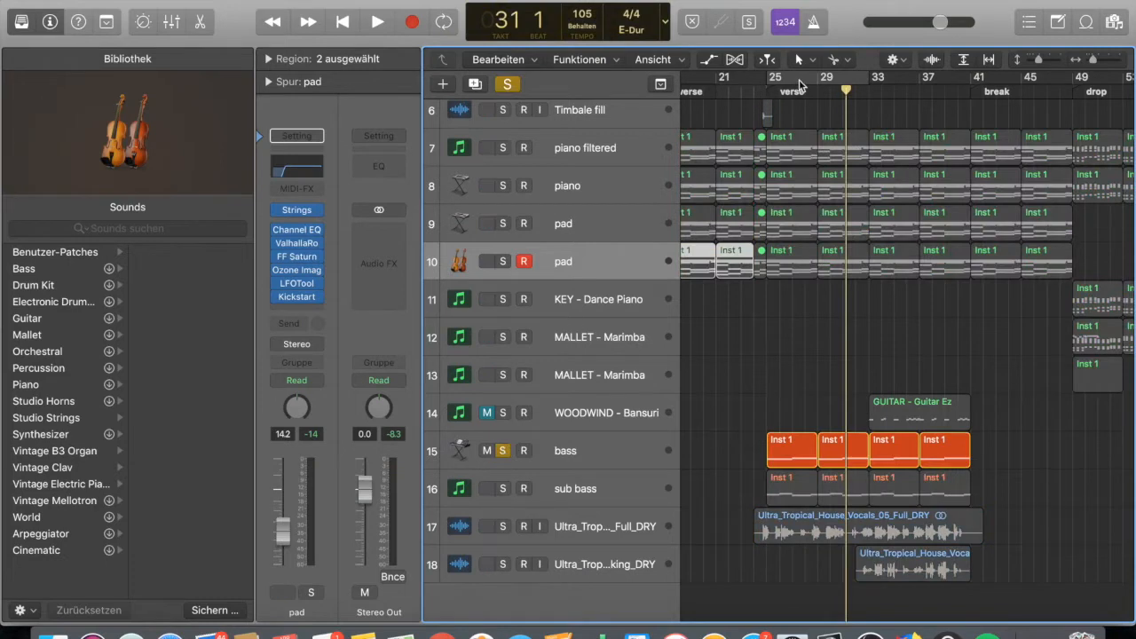
pyautogui.click(556, 447)
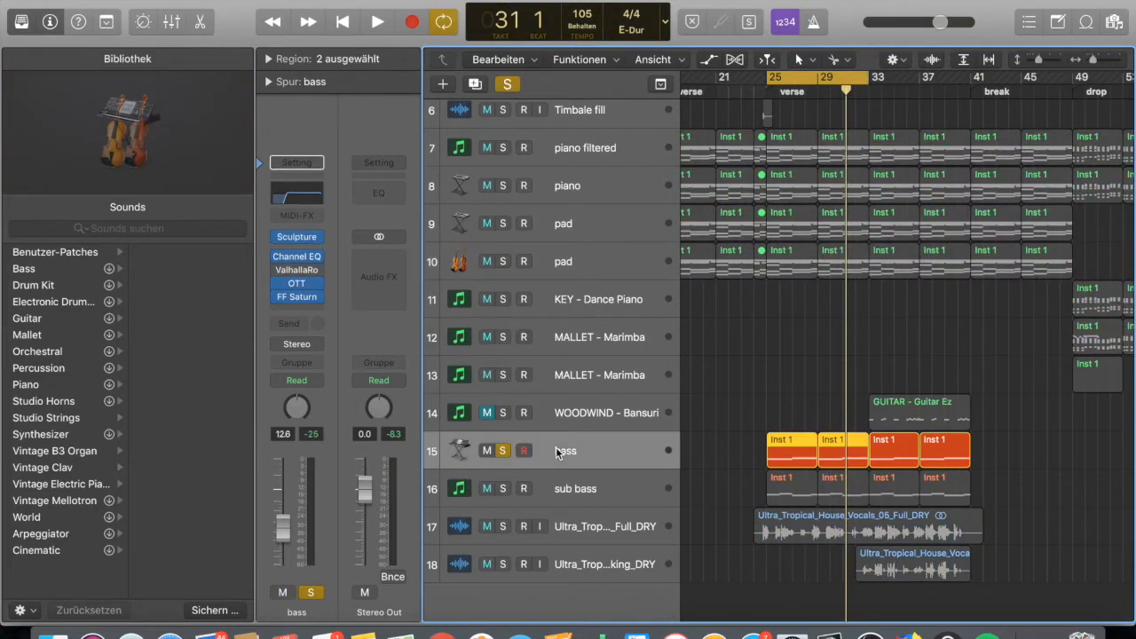
# View the bass track's Sculpture instrument with its Tight Bass preset, close it, and play the soloed bass.
pyautogui.click(299, 238)
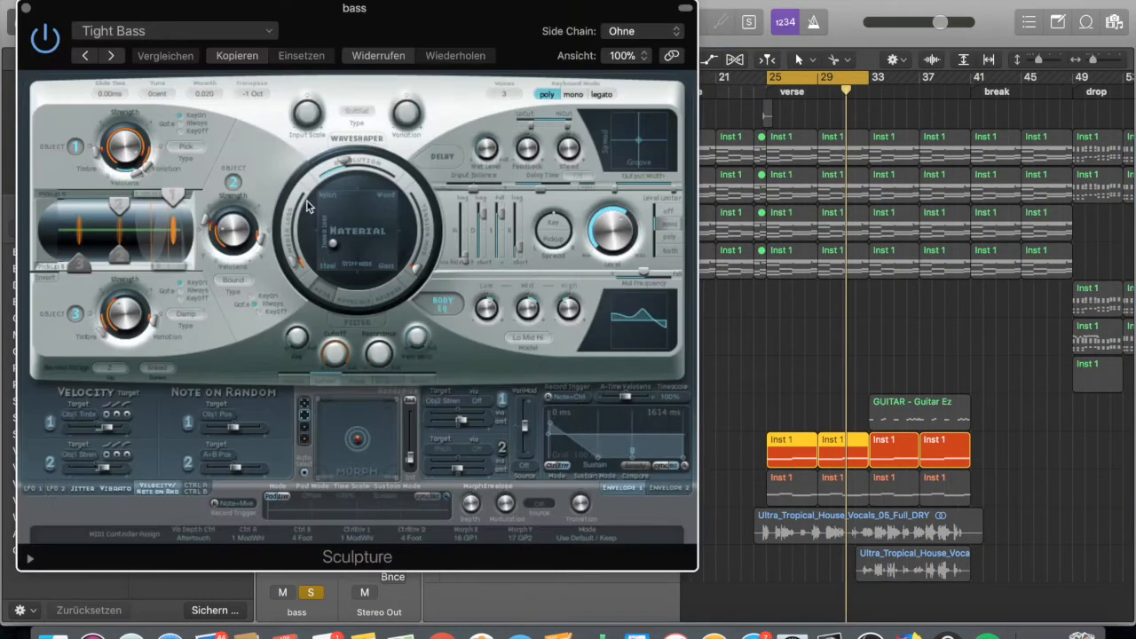
pyautogui.moveTo(326, 25); pyautogui.dragTo(500, 10)
pyautogui.moveTo(333, 1); pyautogui.dragTo(444, 3)
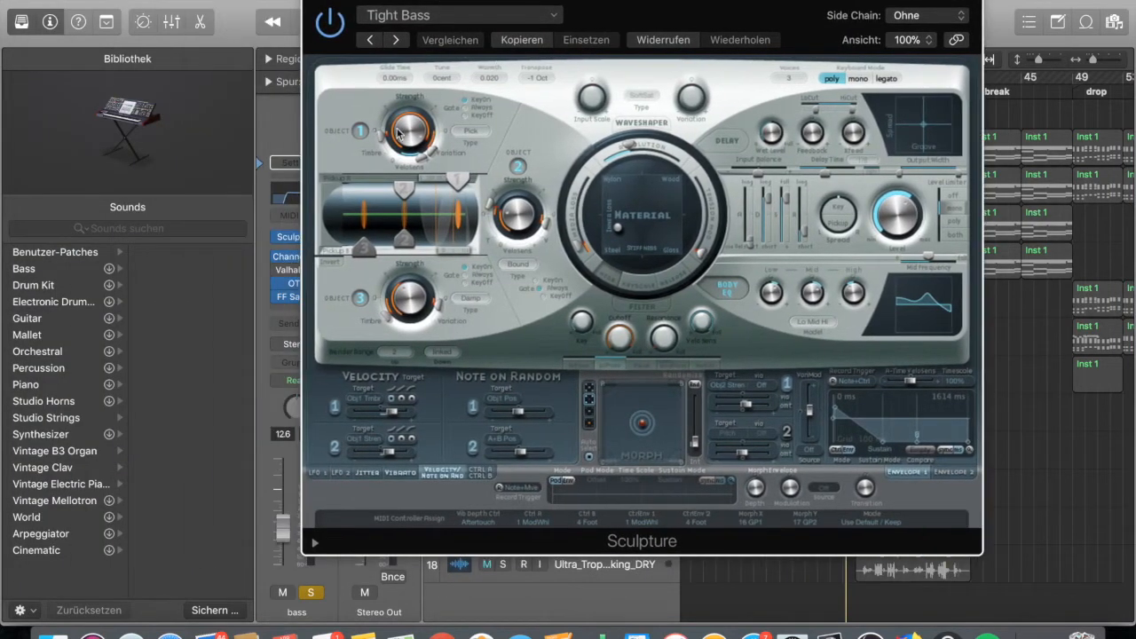
pyautogui.moveTo(324, 12); pyautogui.dragTo(513, 33)
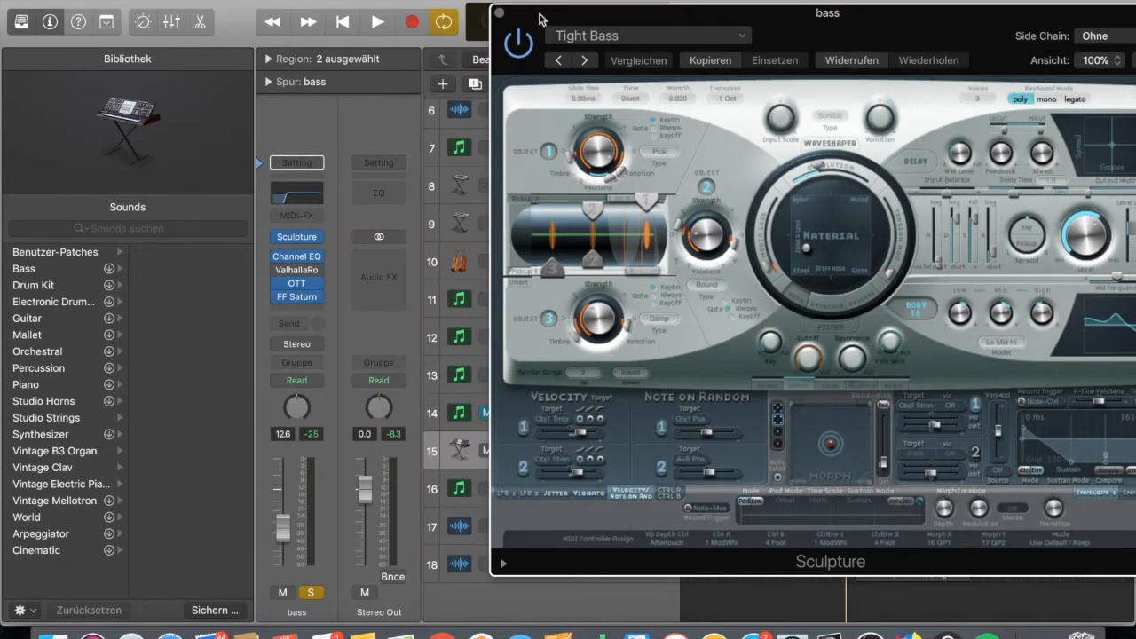
pyautogui.moveTo(540, 18); pyautogui.dragTo(411, 0)
pyautogui.press('super+w')
pyautogui.press('space')
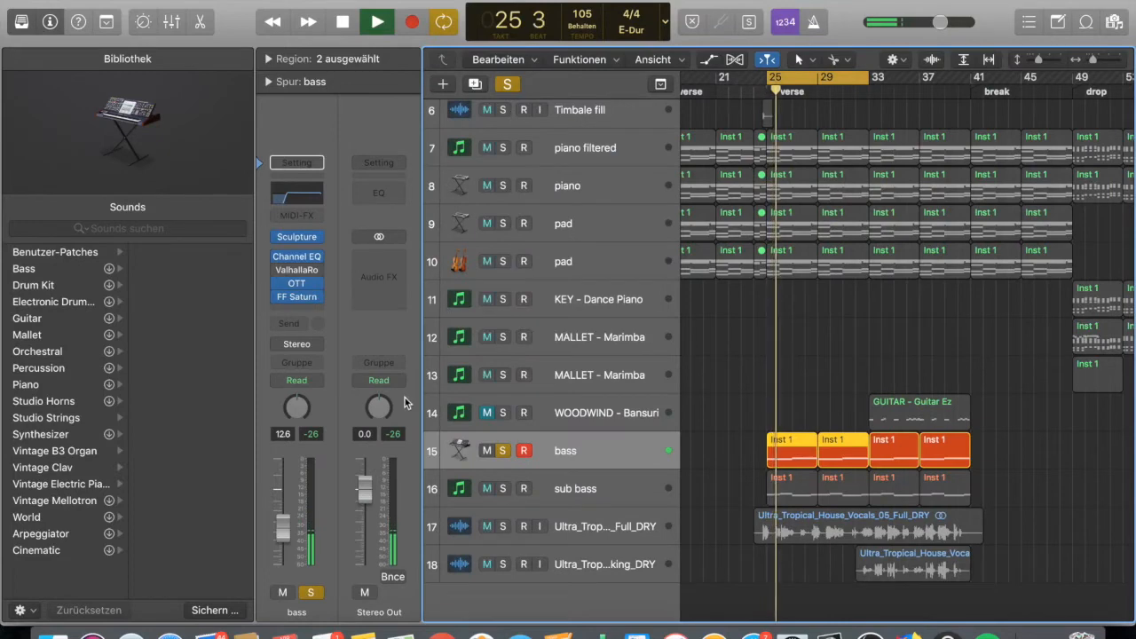
pyautogui.press('space')
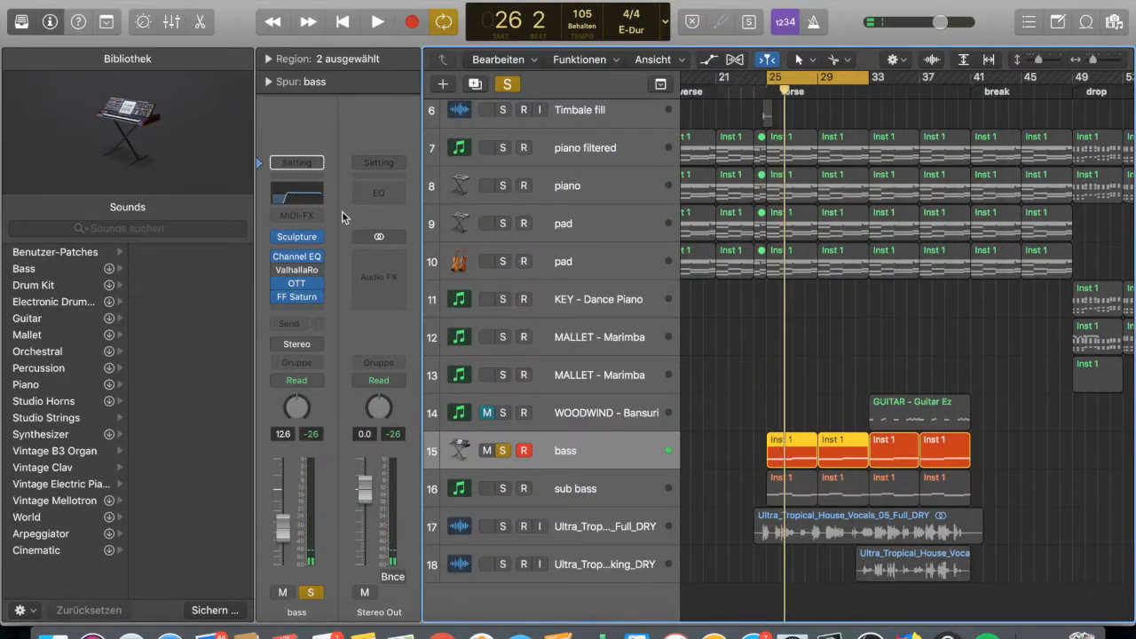
# Inspect the low cut in the bass track's Channel EQ while the bass plays, and close the EQ.
pyautogui.click(297, 192)
pyautogui.moveTo(251, 211); pyautogui.dragTo(266, 213)
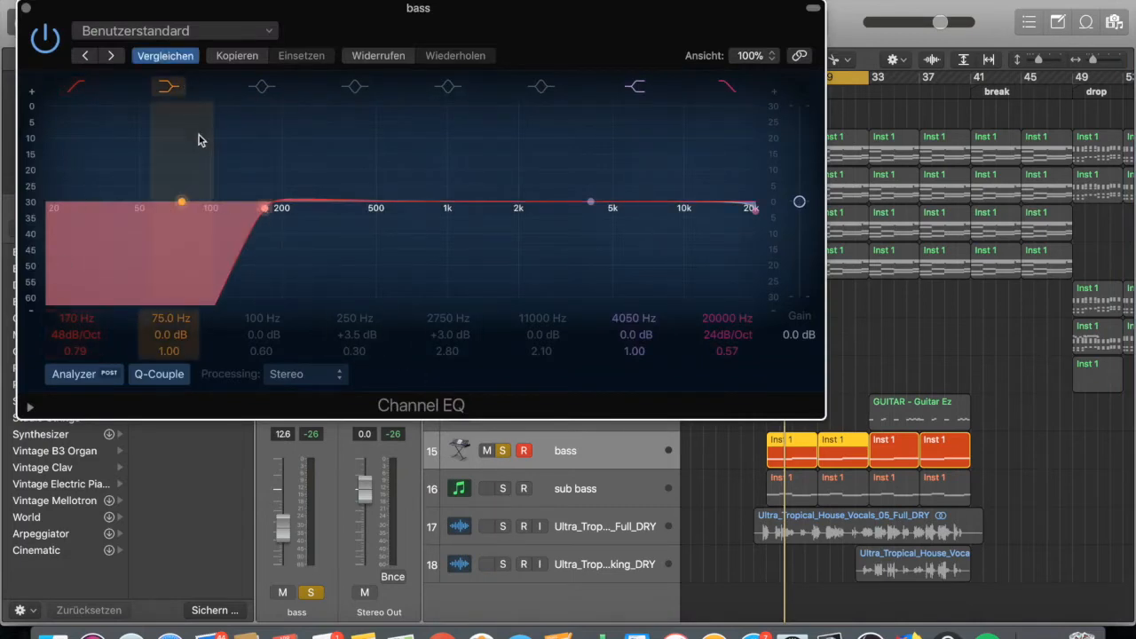
pyautogui.click(45, 39)
pyautogui.press('space')
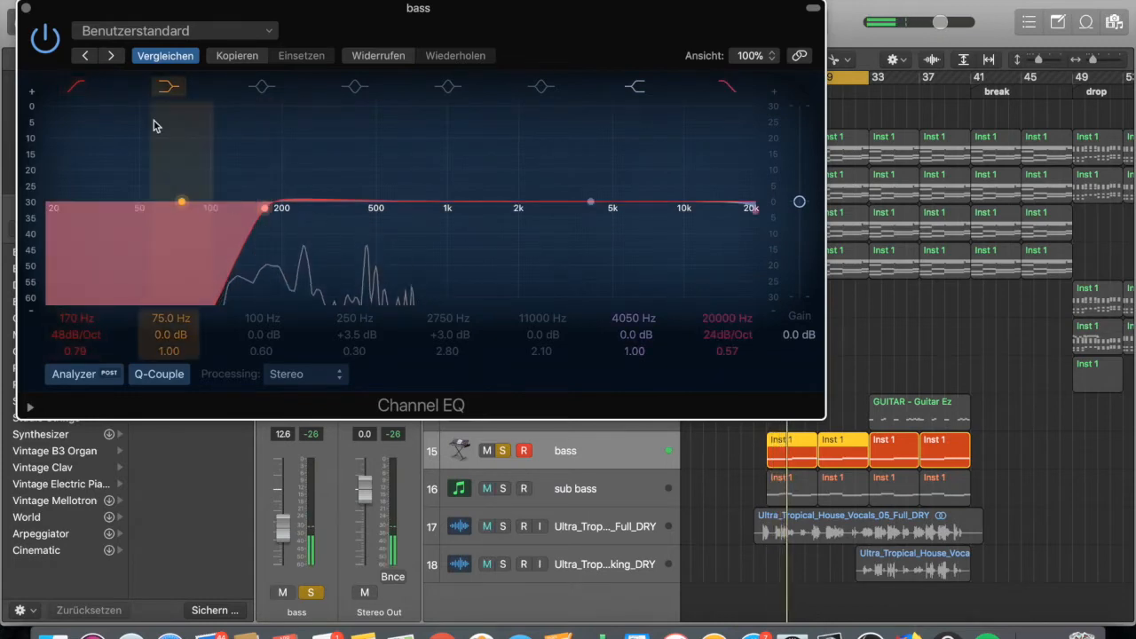
pyautogui.click(25, 8)
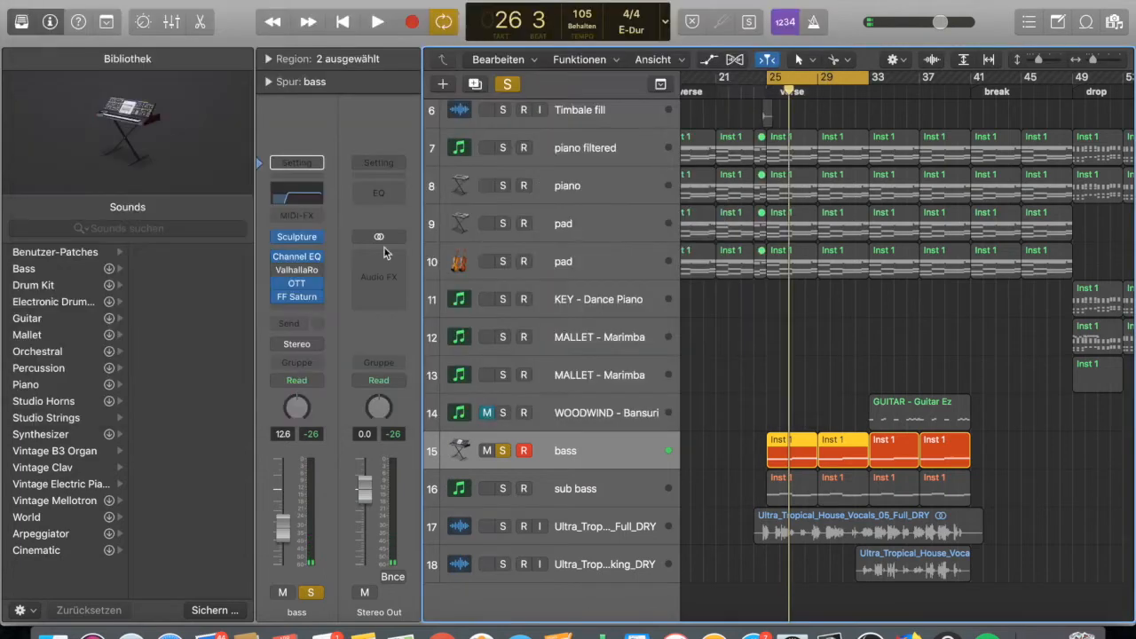
# View the bass track's OTT compressor settings, and compare the playing bass with FF Saturn bypassed and active.
pyautogui.click(296, 286)
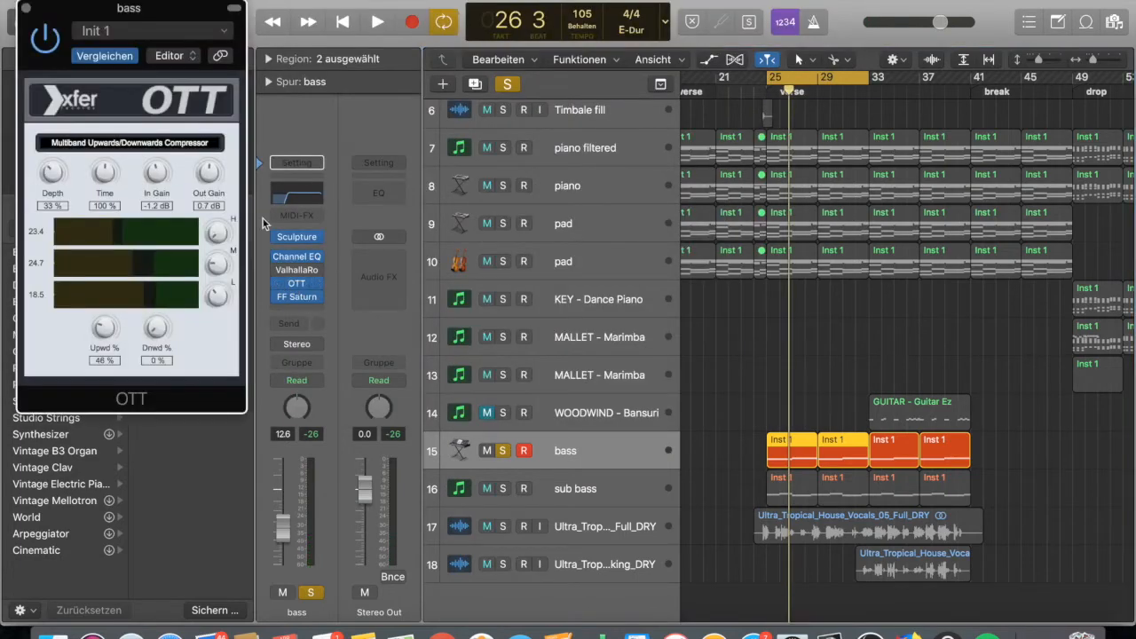
pyautogui.click(25, 8)
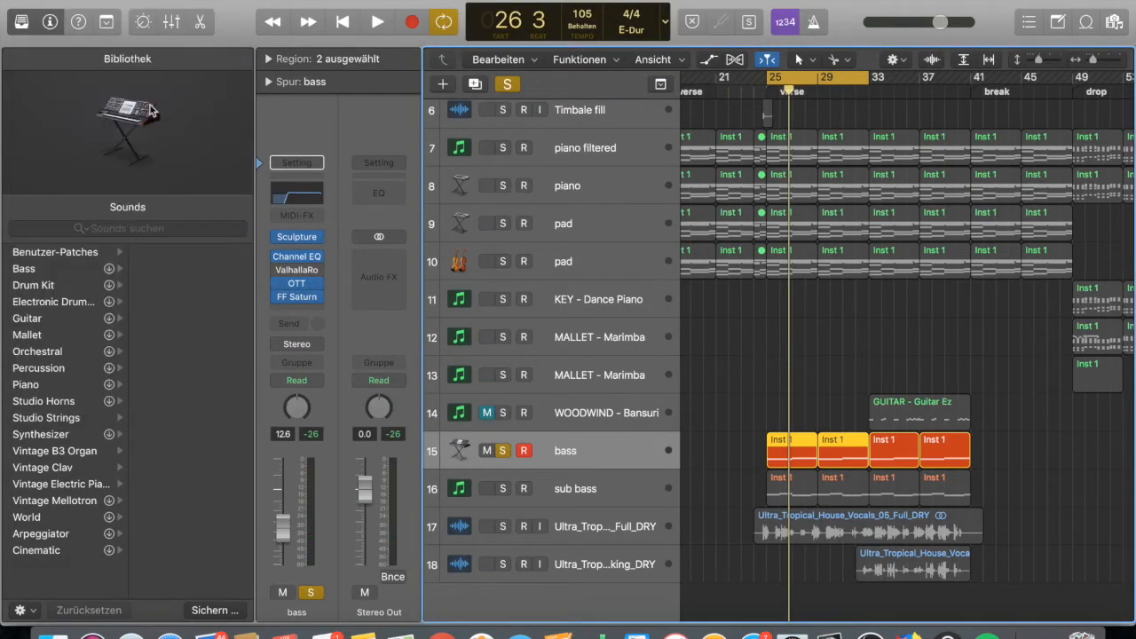
pyautogui.click(297, 297)
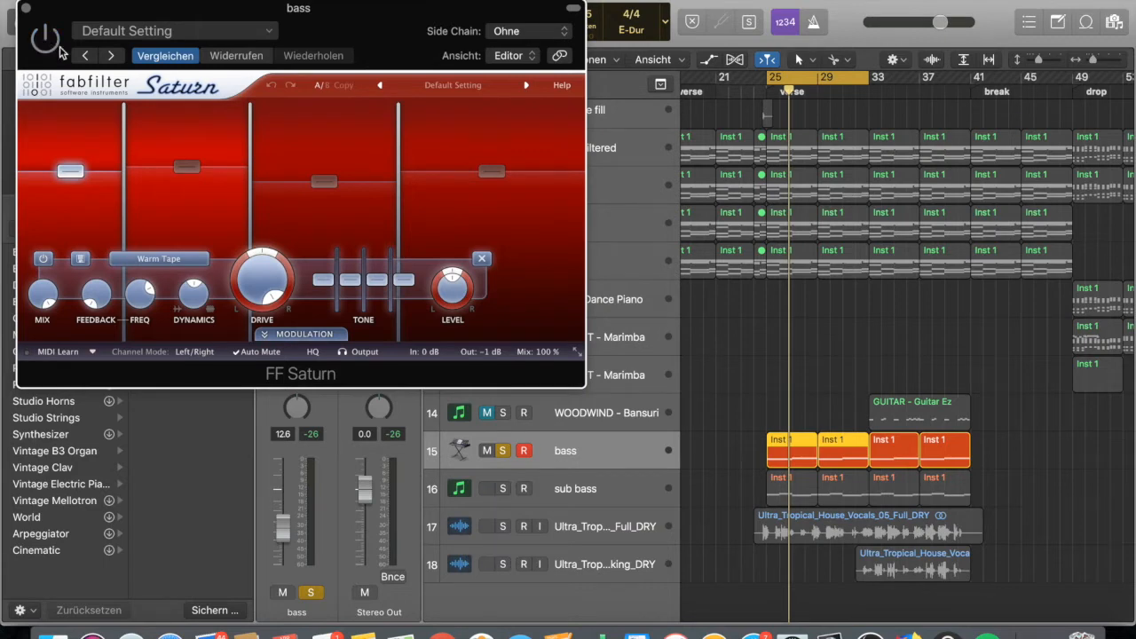
pyautogui.press('space')
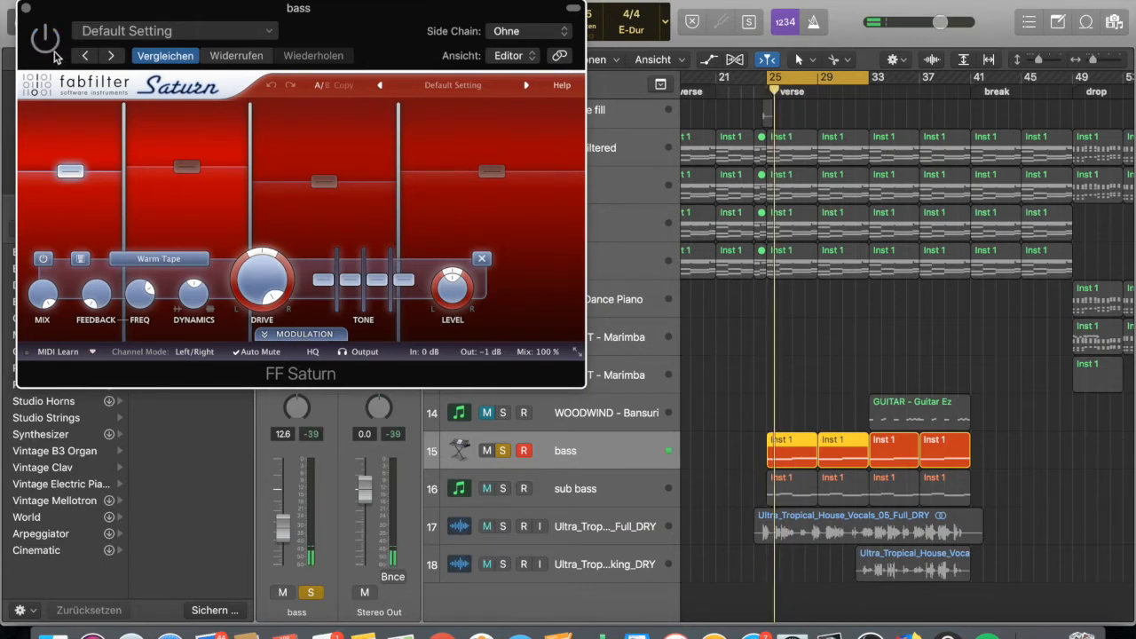
pyautogui.click(48, 44)
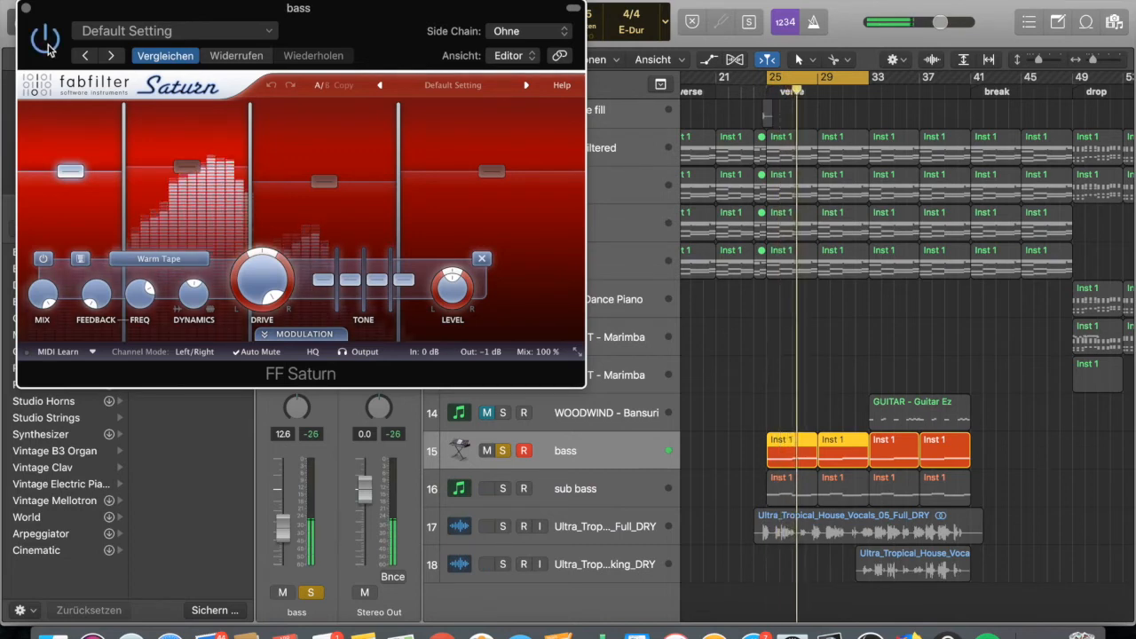
pyautogui.click(26, 9)
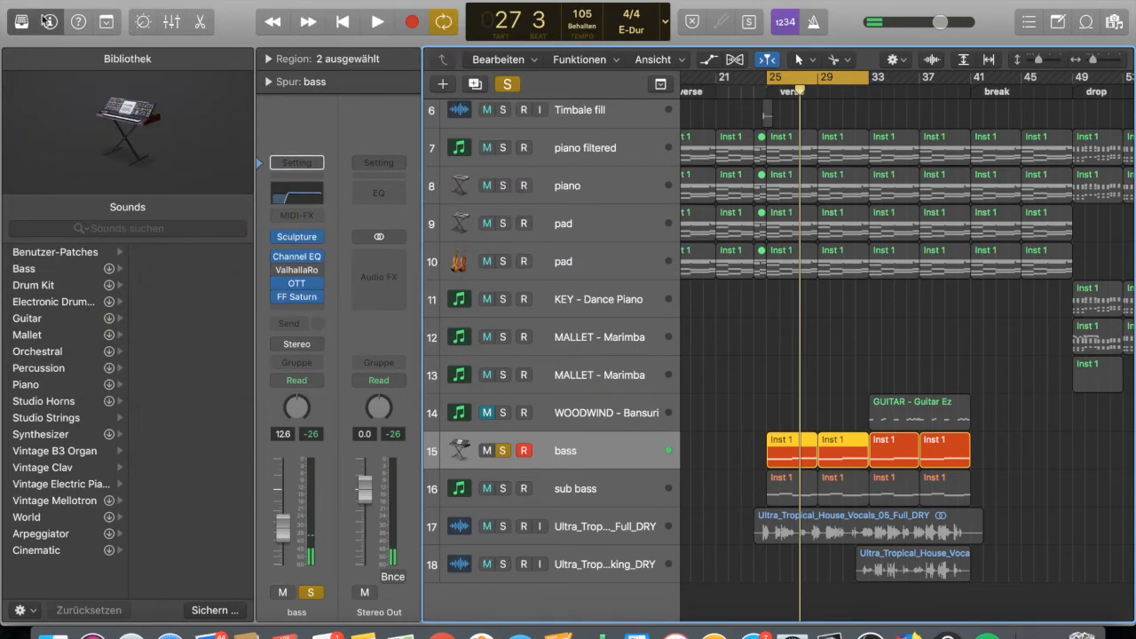
# Solo the sub bass on track 16 instead of the bass, listen to it, and select its track.
pyautogui.click(503, 488)
pyautogui.click(503, 451)
pyautogui.press('space')
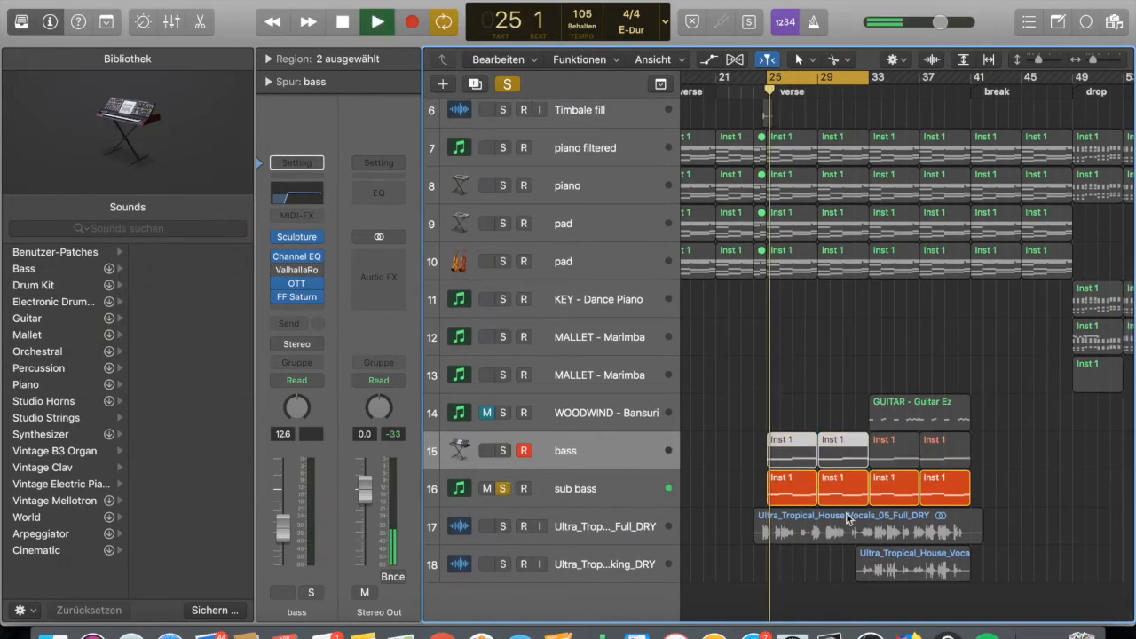
pyautogui.click(594, 488)
pyautogui.press('space')
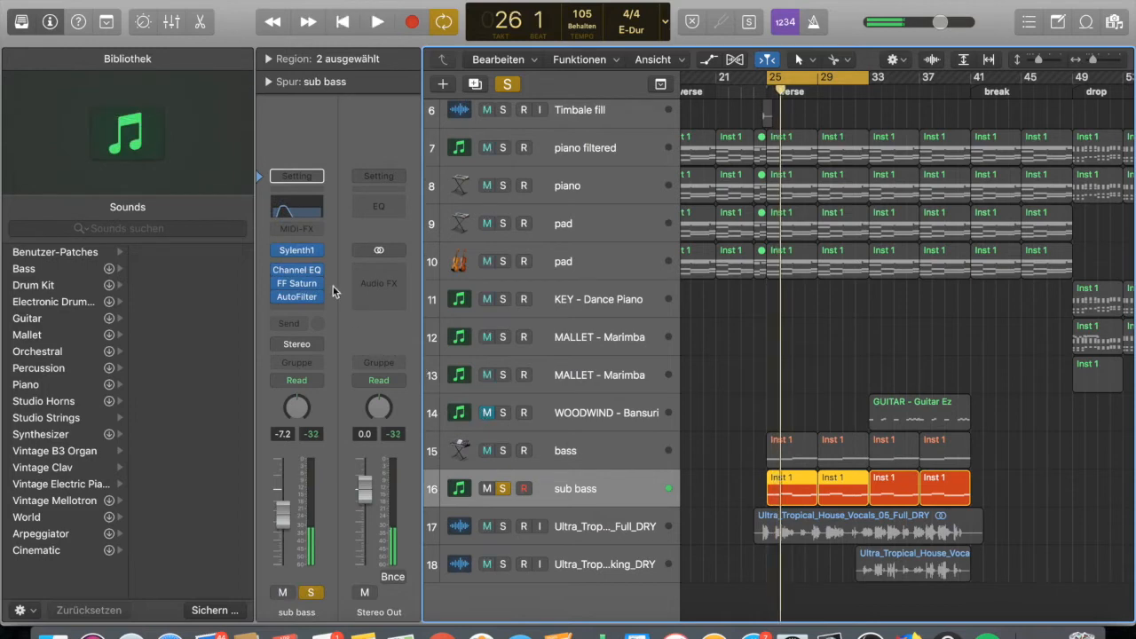
# View the sub bass track's Sylenth1 oscillator settings and the filter type options of Filter A, and close the instrument.
pyautogui.click(297, 250)
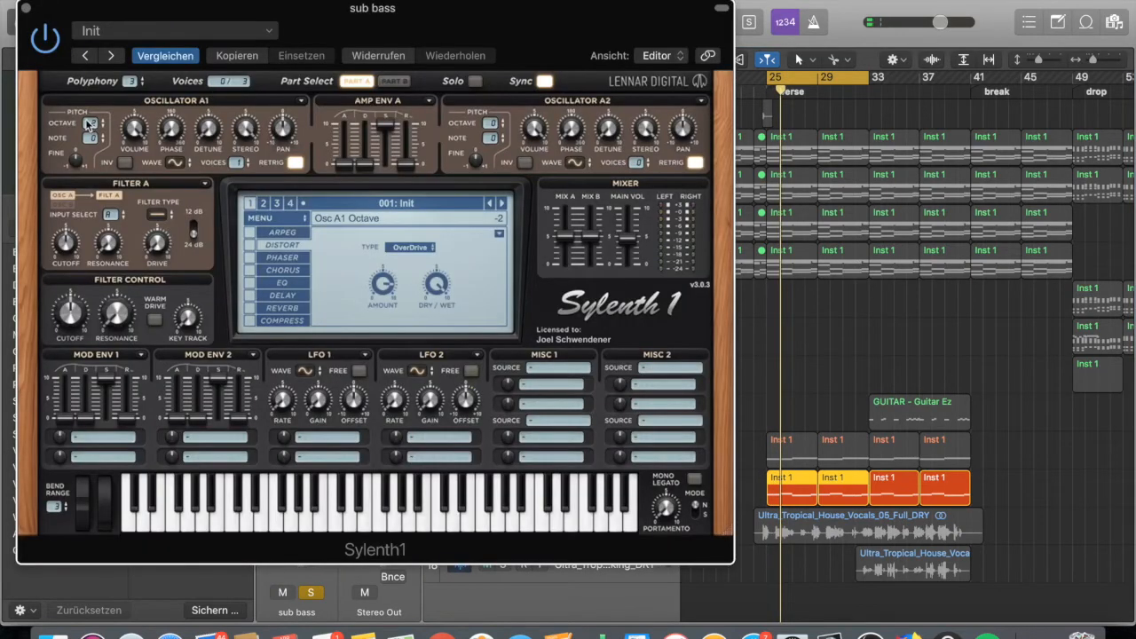
pyautogui.click(27, 10)
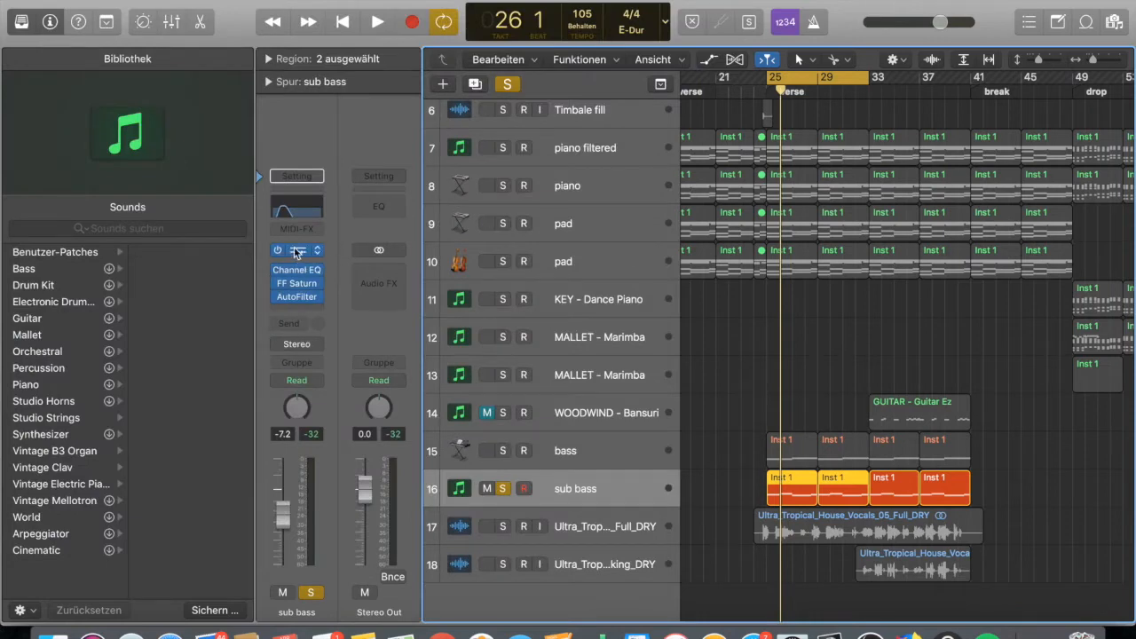
pyautogui.press('v')
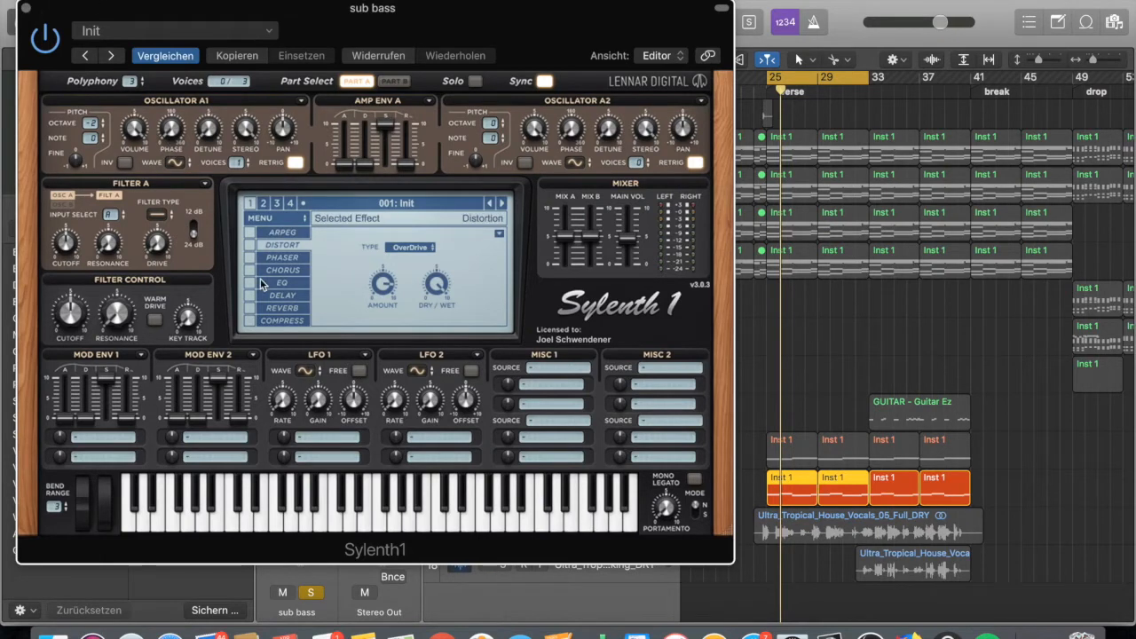
pyautogui.click(156, 214)
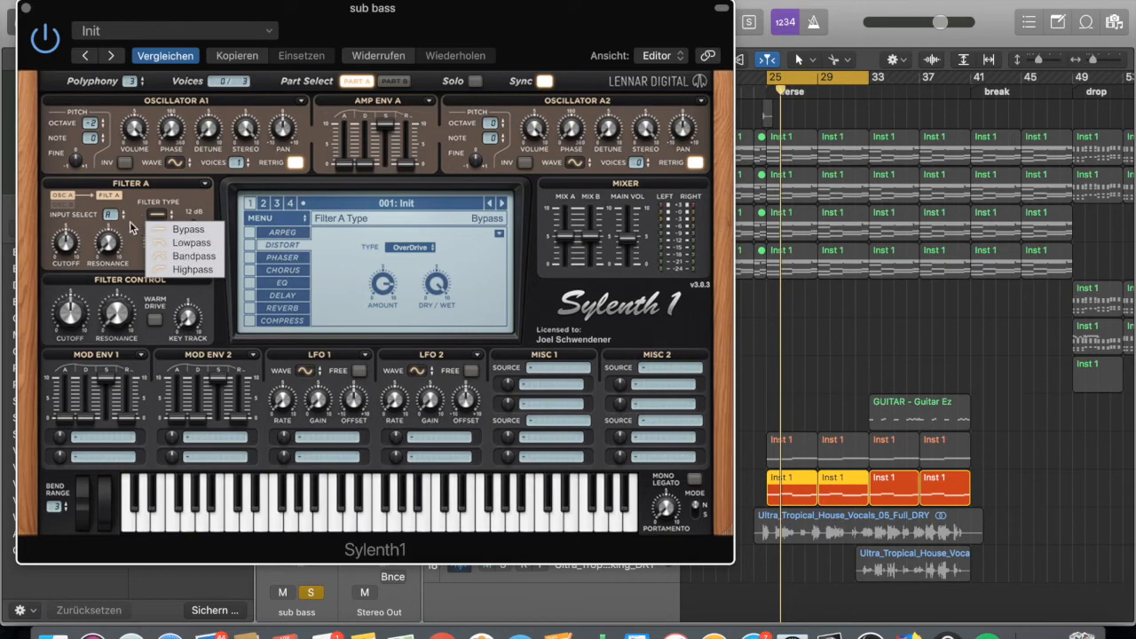
pyautogui.click(183, 245)
pyautogui.click(25, 8)
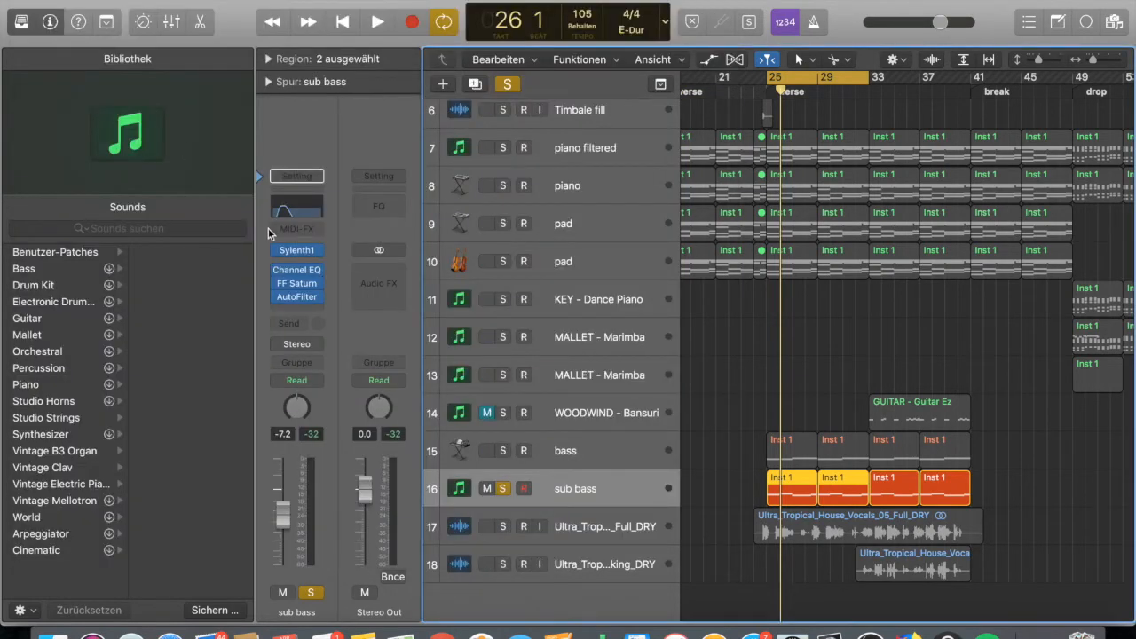
# Inspect the sub bass track's AutoFilter, compare the playing sub bass with the filter bypassed and active, and stop playback.
pyautogui.click(299, 296)
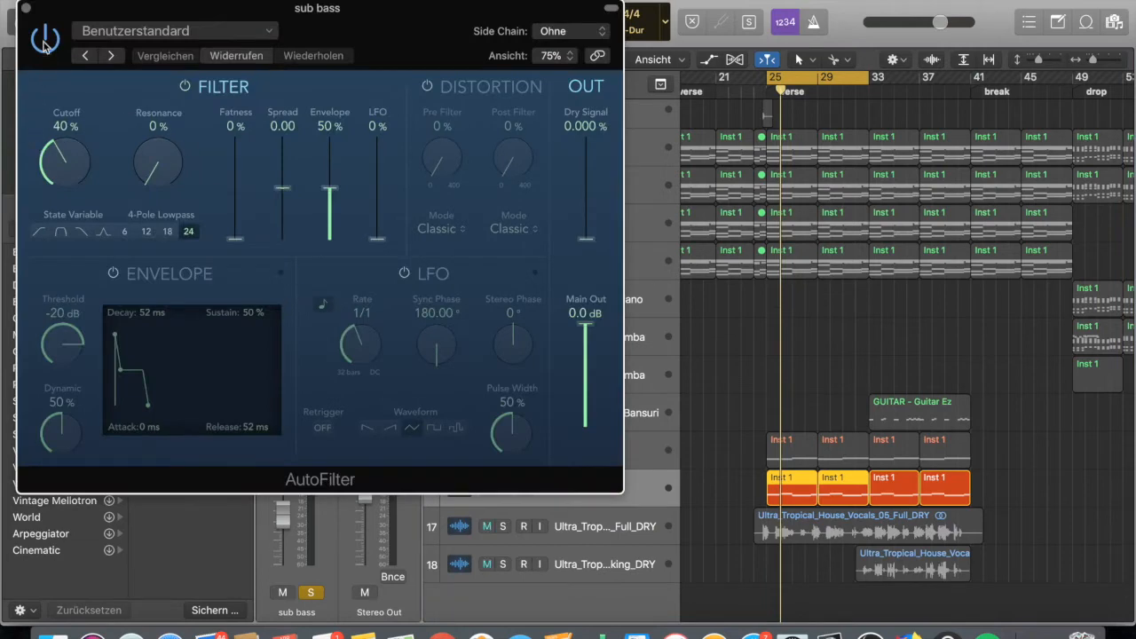
pyautogui.press('space')
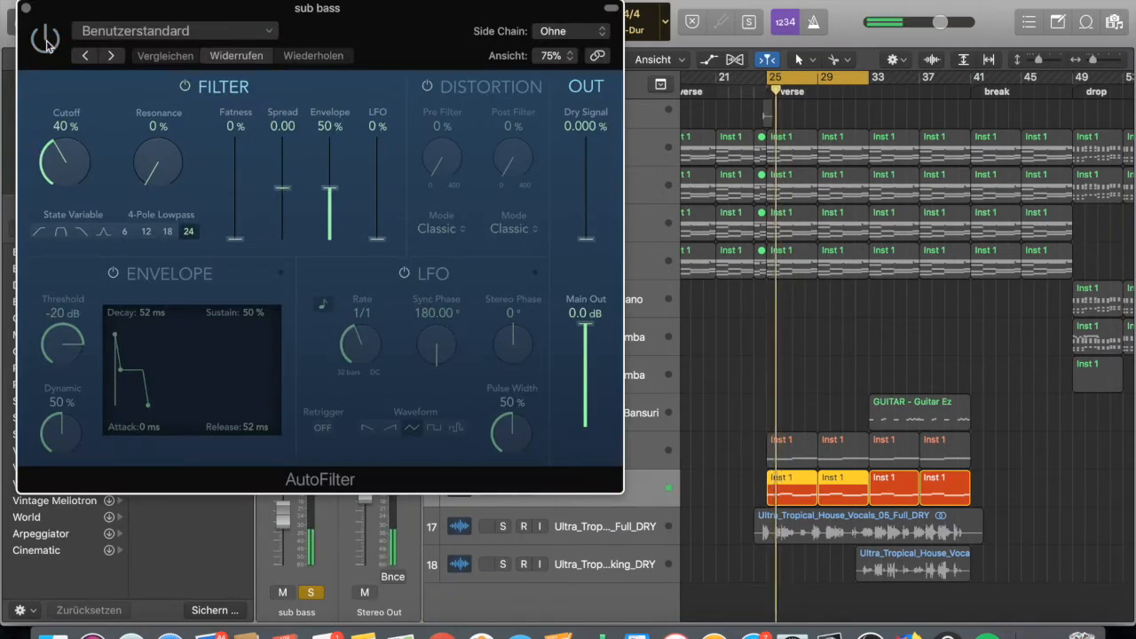
pyautogui.click(45, 39)
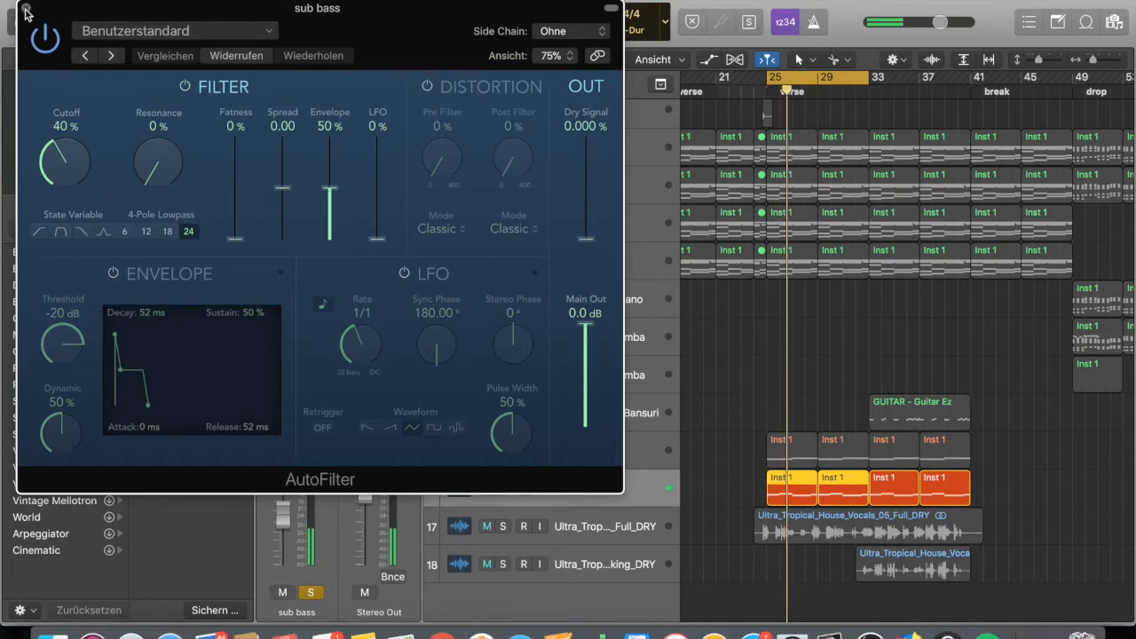
pyautogui.click(26, 9)
pyautogui.press('space')
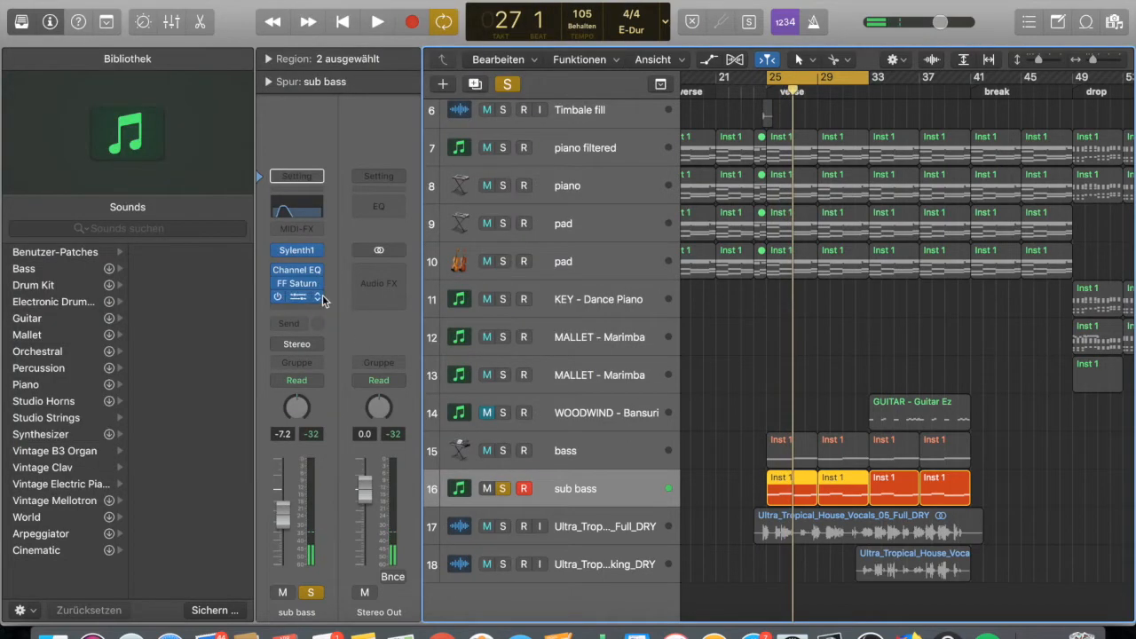
# View the sub bass track's FF Saturn, and compare the playing sub bass with FF Saturn bypassed and active while AutoFilter is bypassed.
pyautogui.click(296, 282)
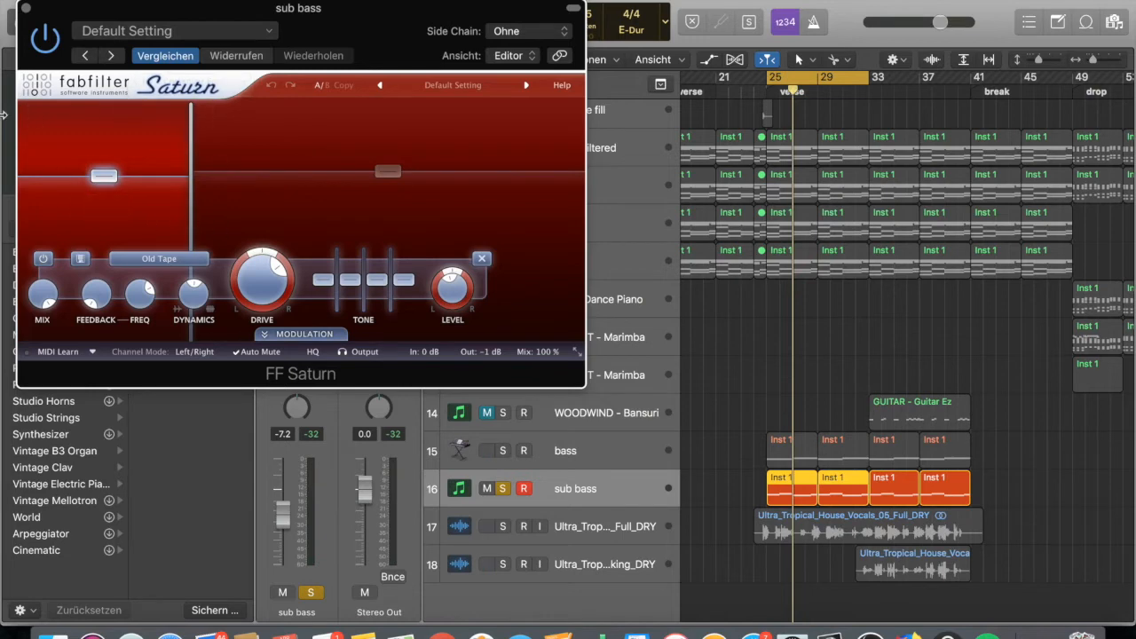
pyautogui.click(26, 9)
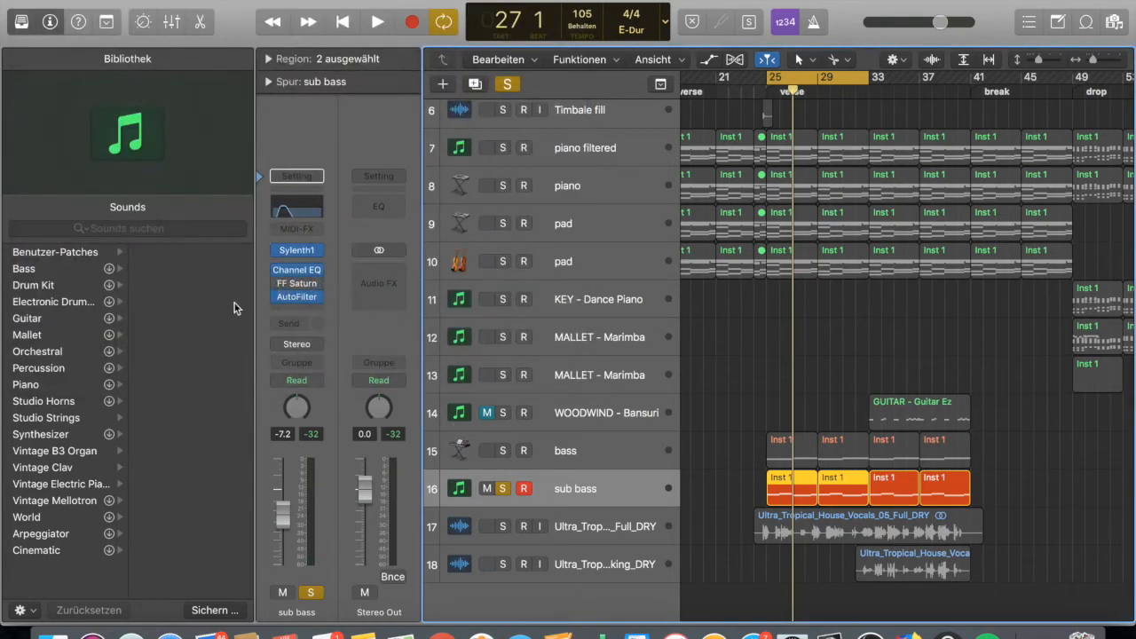
pyautogui.press('space')
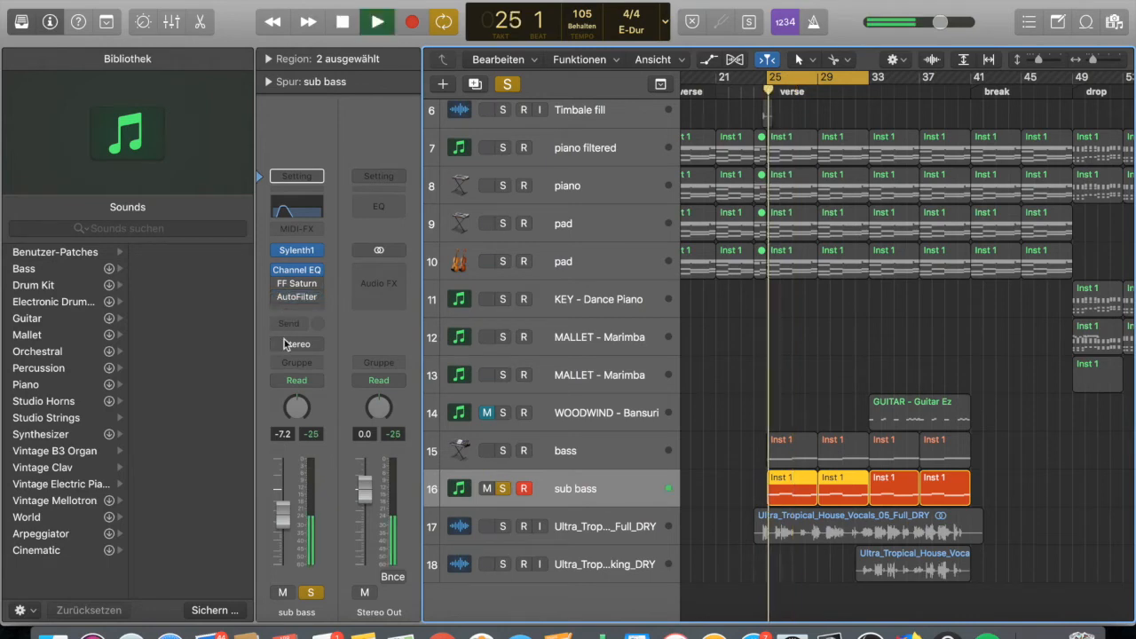
pyautogui.moveTo(278, 286)
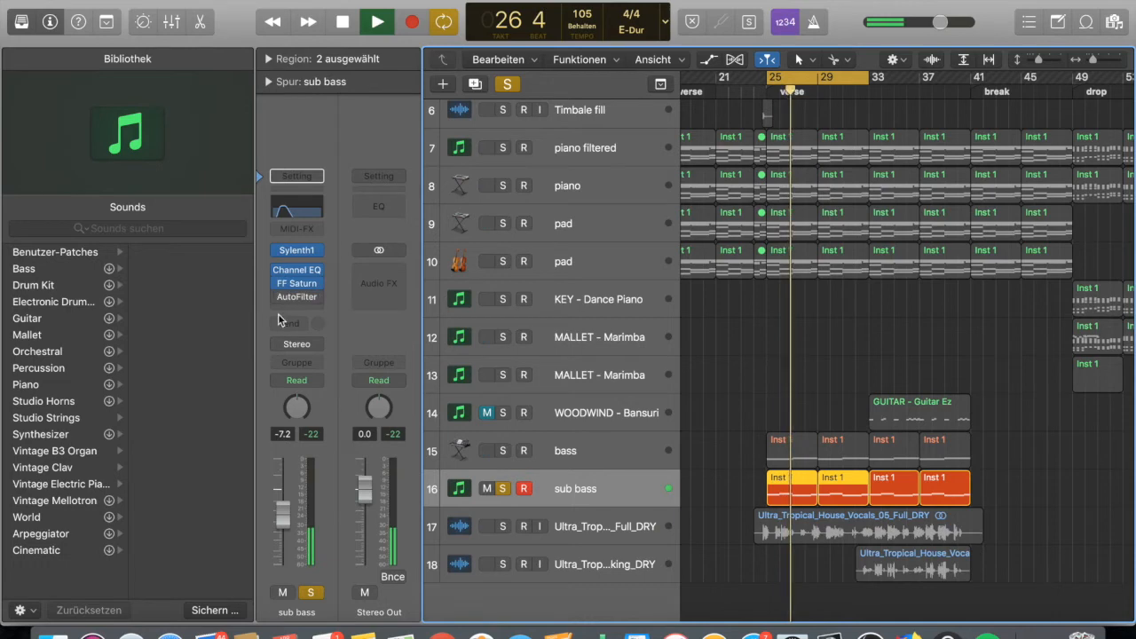
pyautogui.press('space')
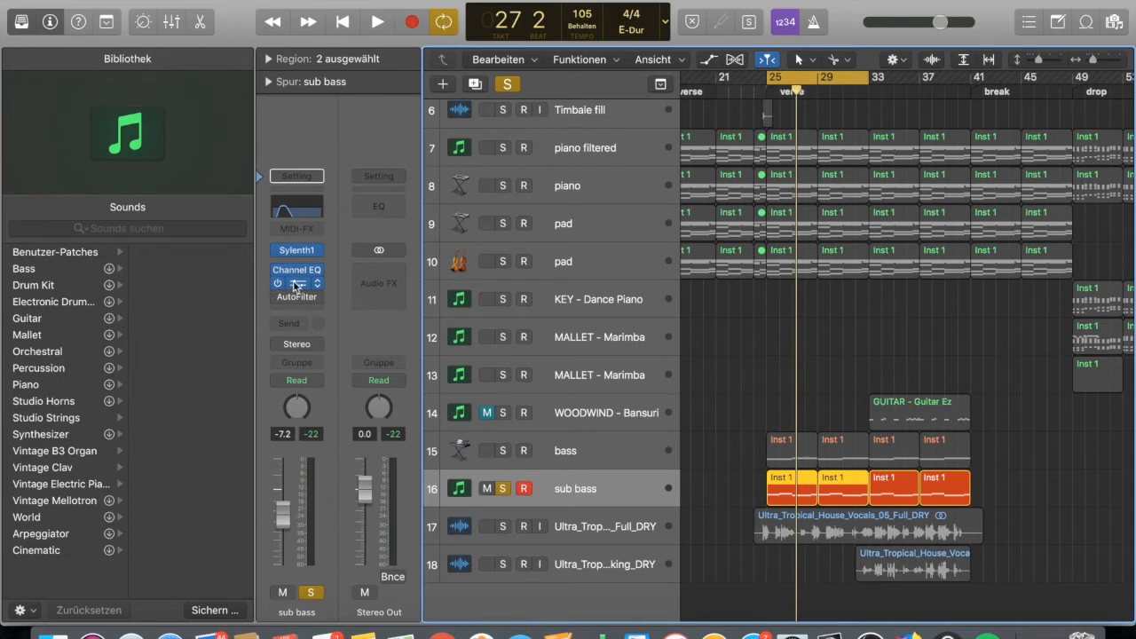
# Review the Old Tape settings in the sub bass track's FF Saturn and the cutoff in its AutoFilter, closing both plug-ins.
pyautogui.click(296, 284)
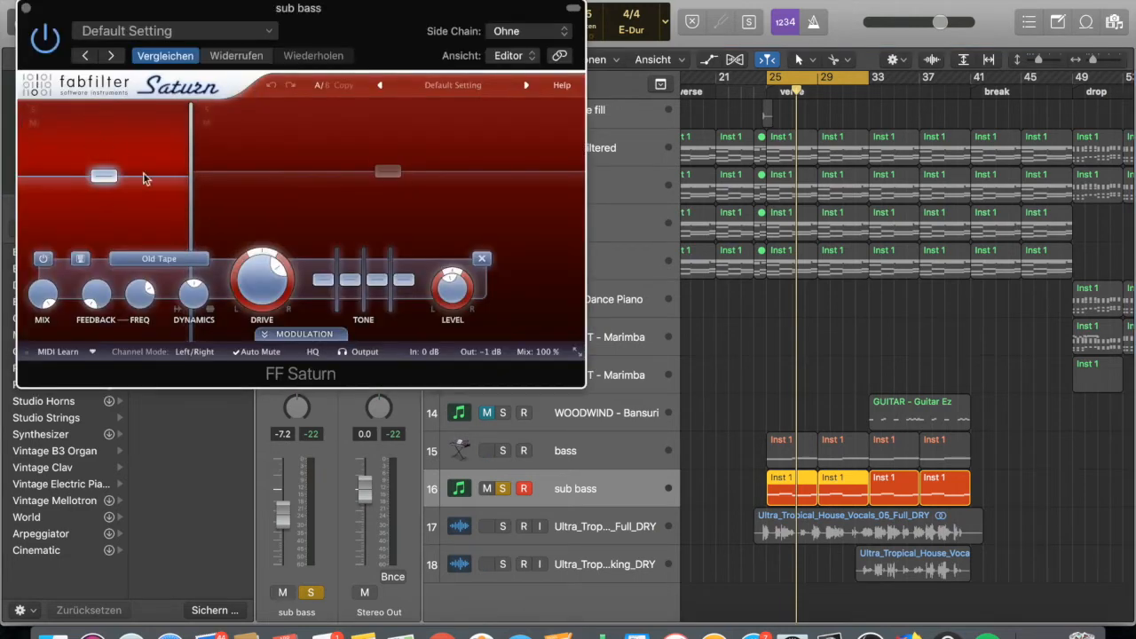
pyautogui.click(28, 10)
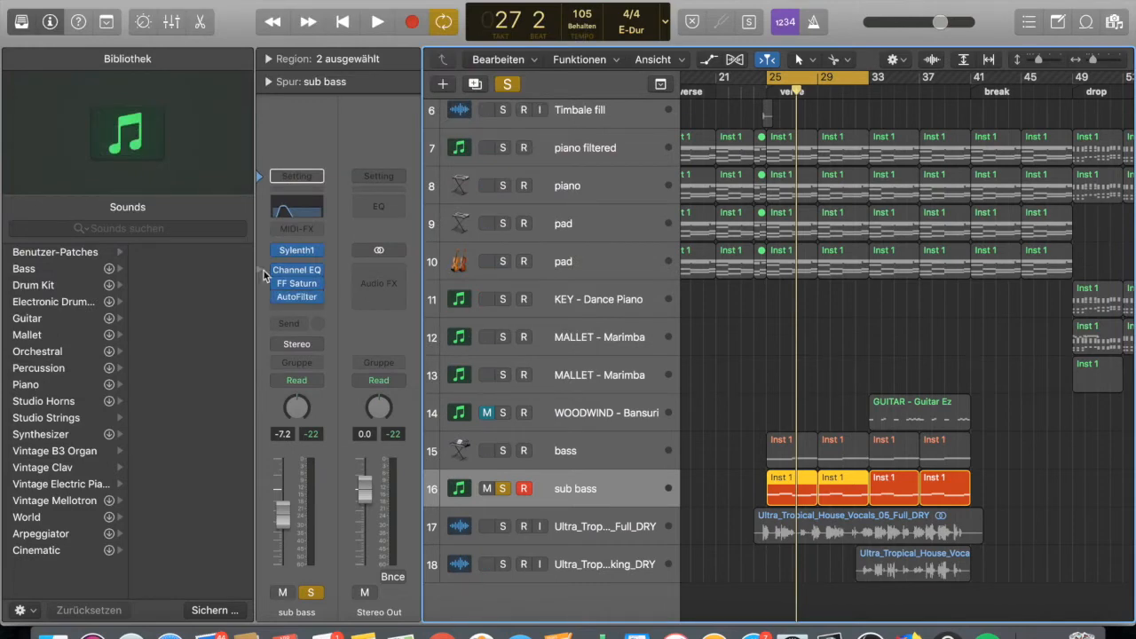
pyautogui.click(297, 297)
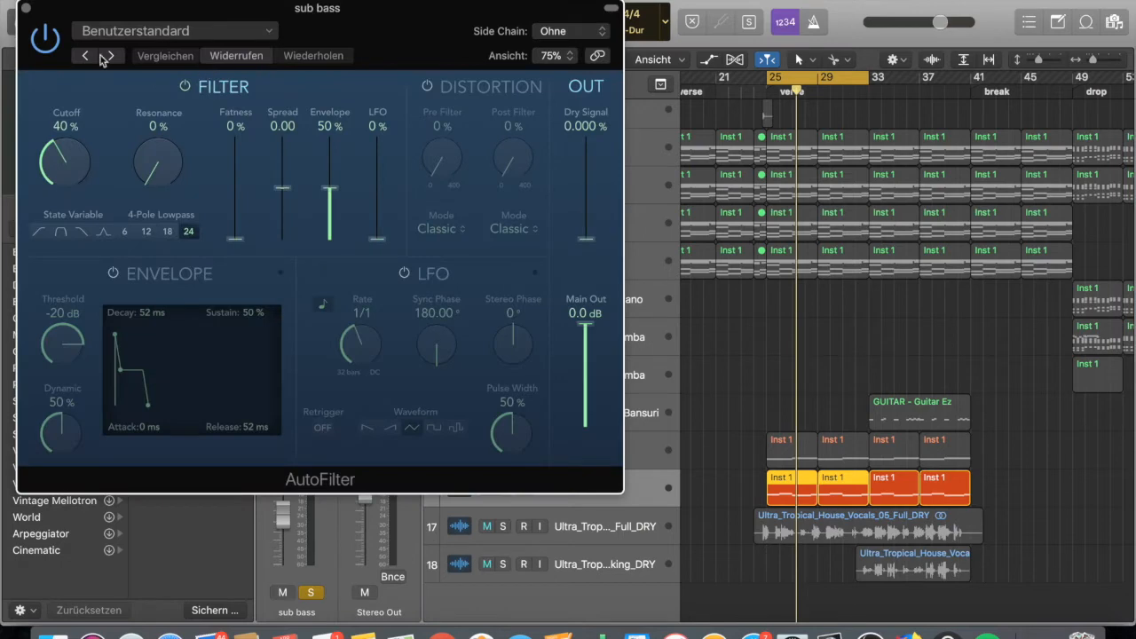
pyautogui.moveTo(53, 20); pyautogui.dragTo(263, 22)
pyautogui.click(232, 10)
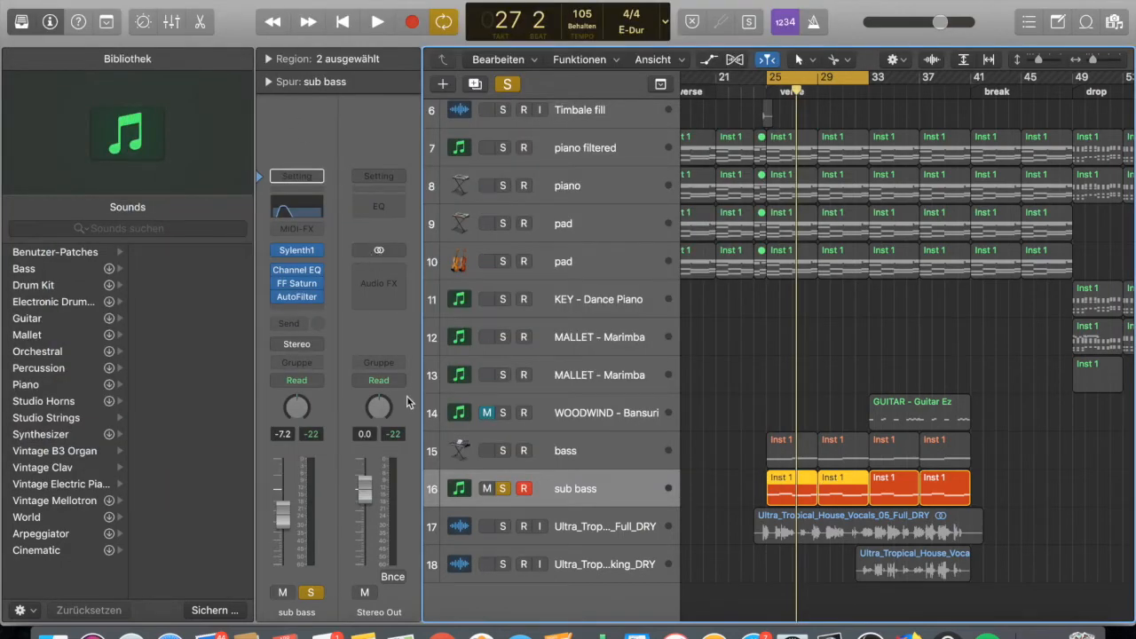
# Turn off the sub bass solo, solo the Shaker on track 3 instead, and play it from the verse.
pyautogui.hscroll(-10, 469, 209)
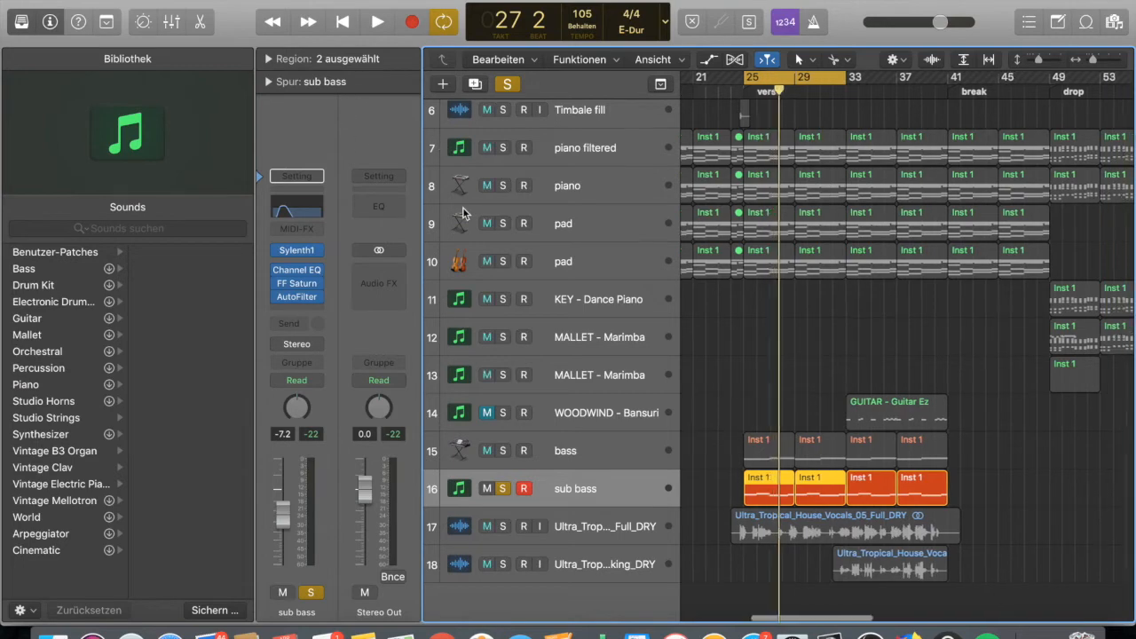
pyautogui.hscroll(5, 823, 279)
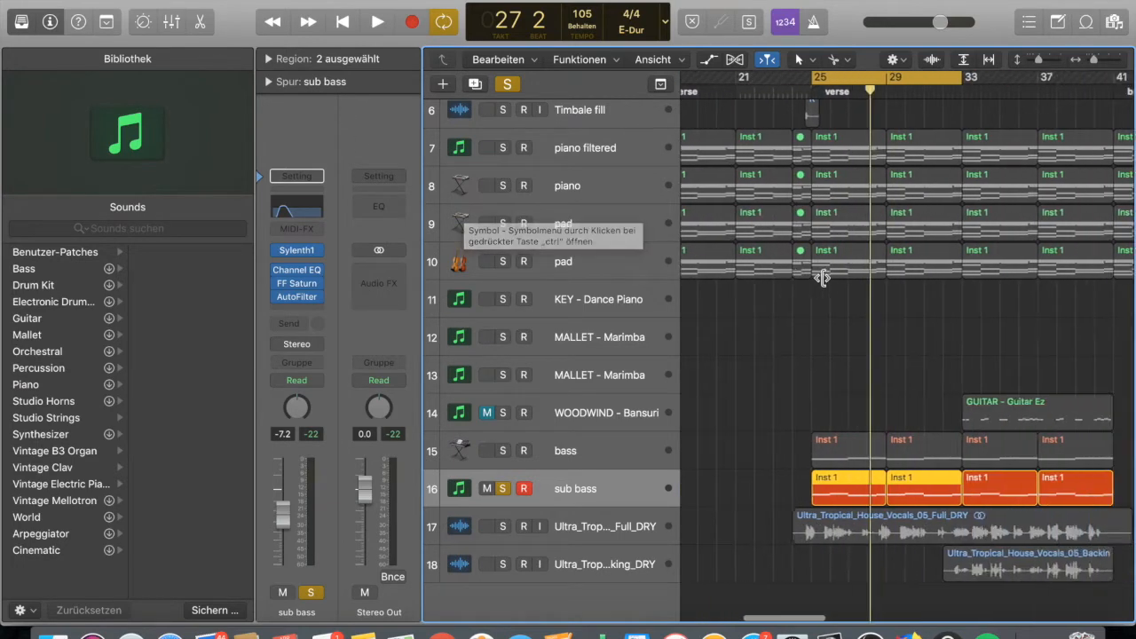
pyautogui.click(509, 85)
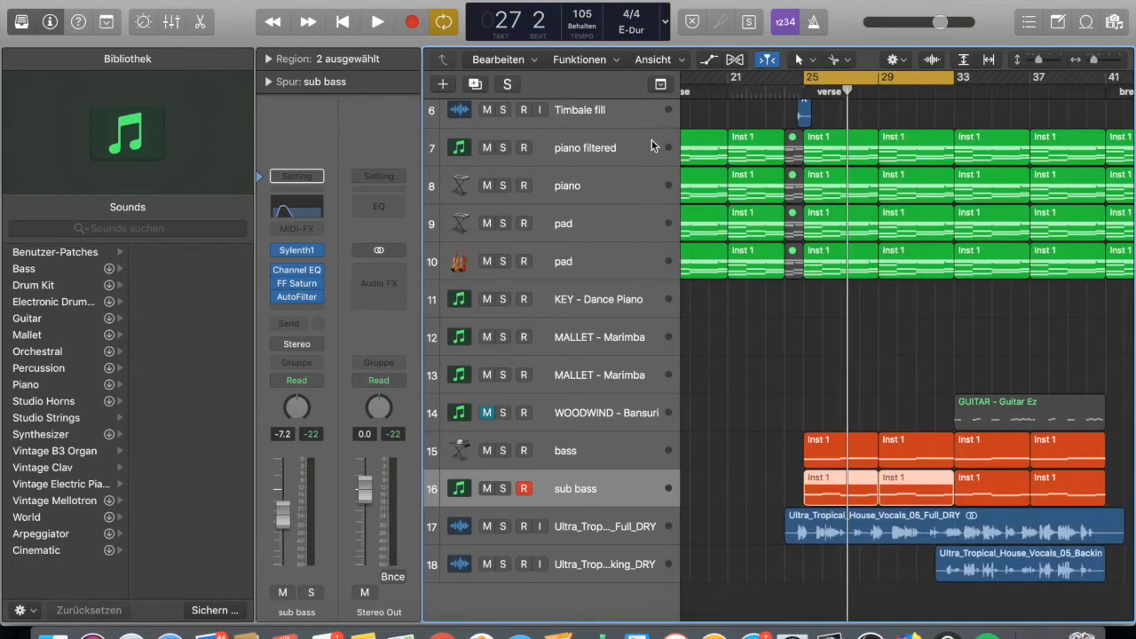
pyautogui.scroll(5, 763, 259)
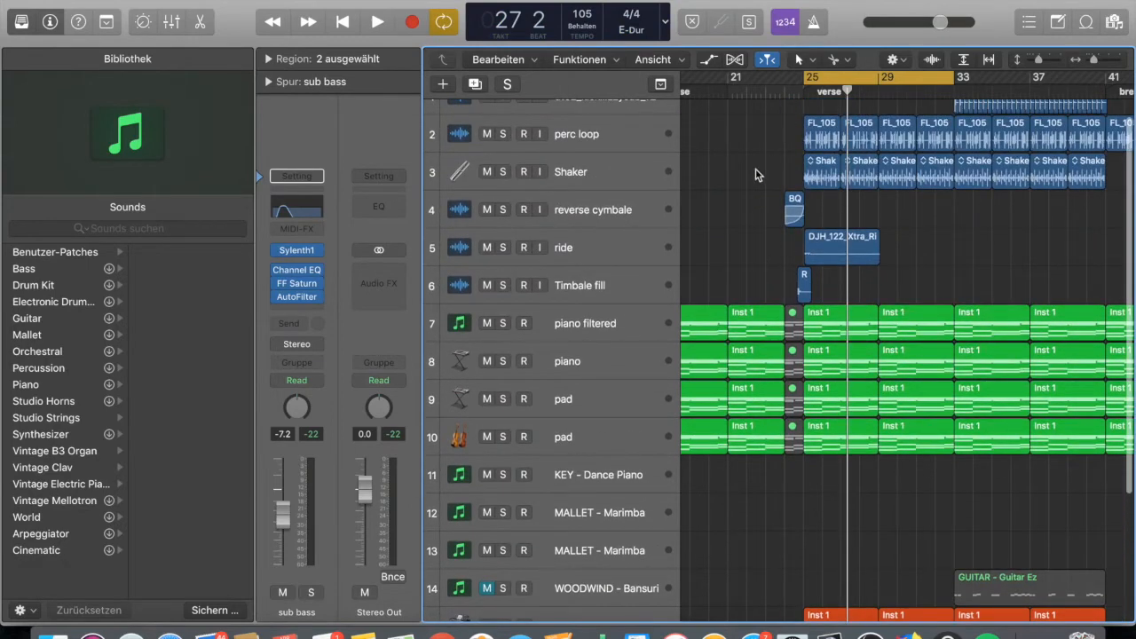
pyautogui.scroll(1, 594, 124)
pyautogui.click(501, 193)
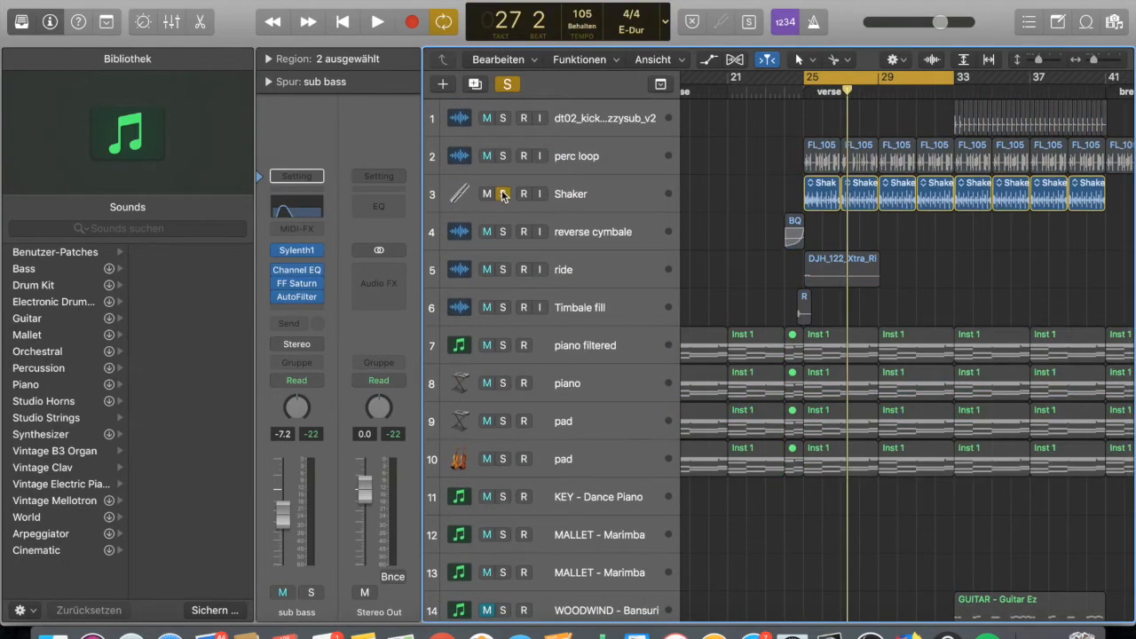
pyautogui.press('space')
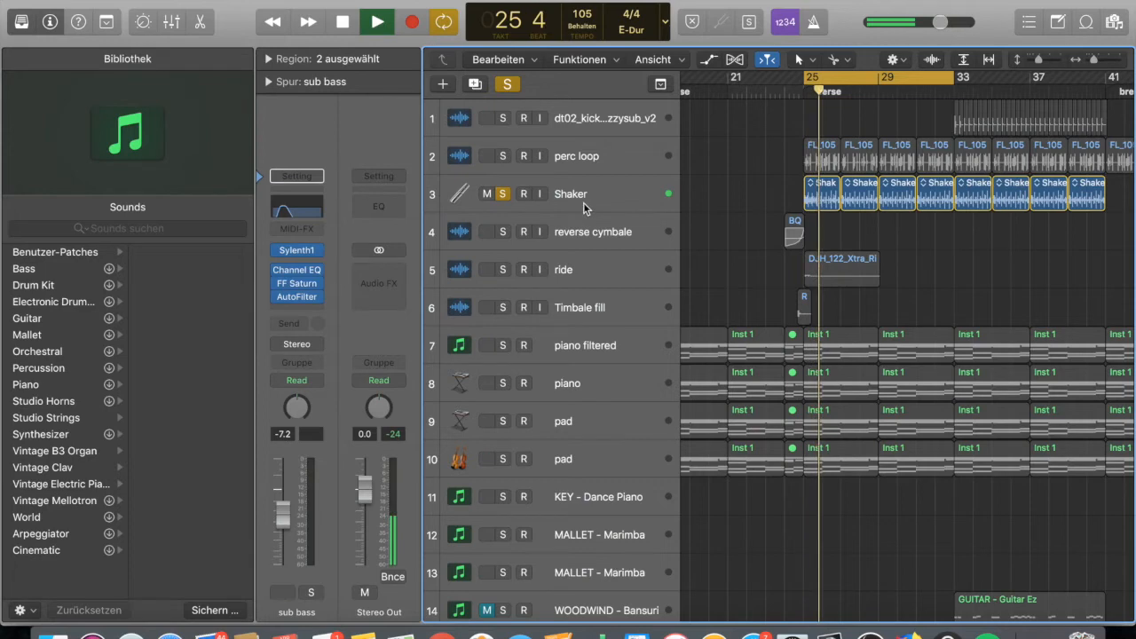
# Filter the Apple Loops by the Shaker instrument, and audition the Shaker 05 and Shaker 01 loops.
pyautogui.click(1086, 23)
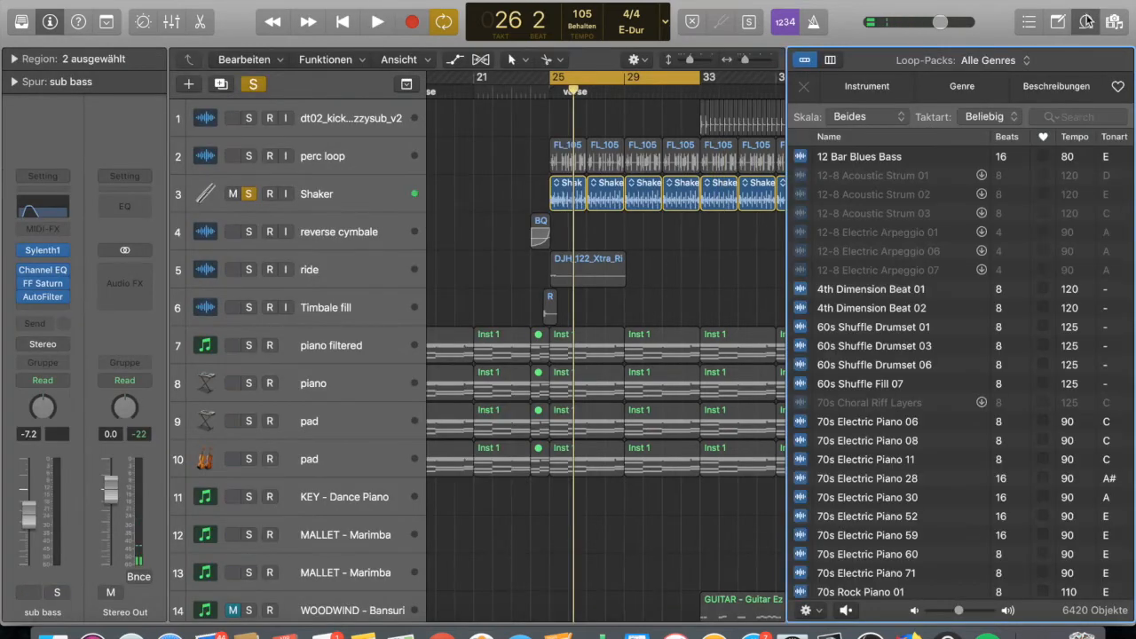
pyautogui.click(859, 87)
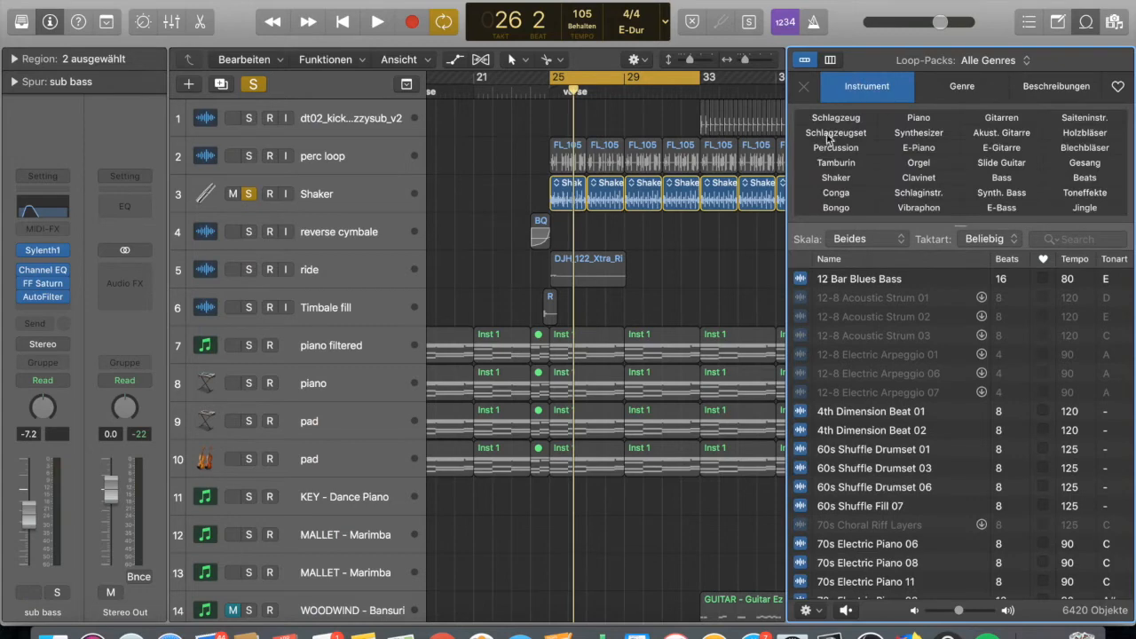
pyautogui.click(837, 178)
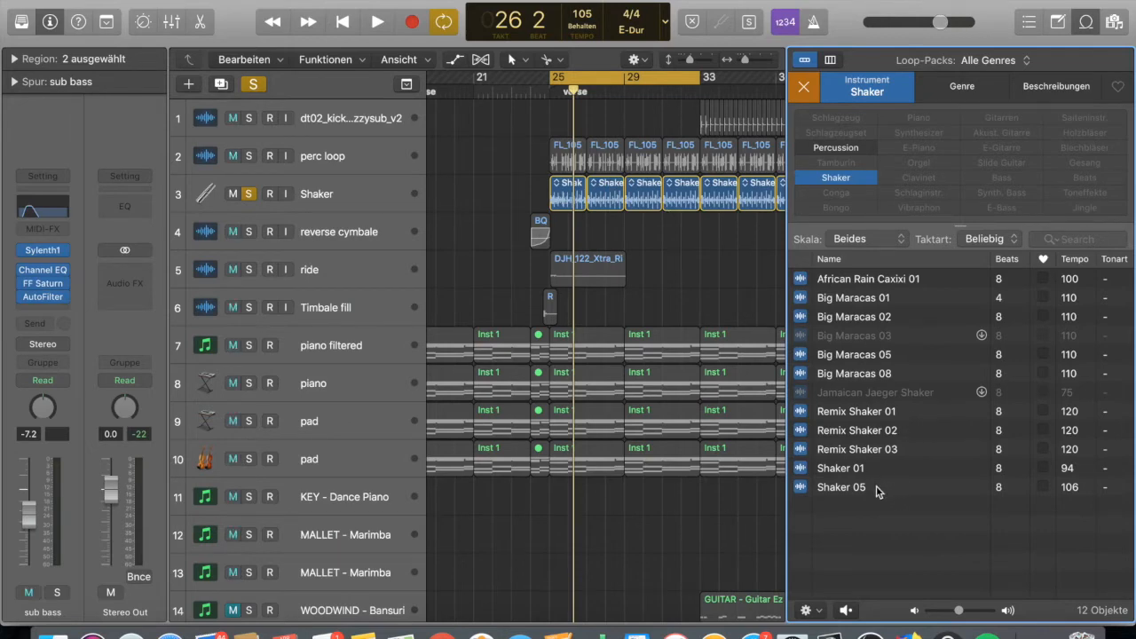
pyautogui.click(877, 486)
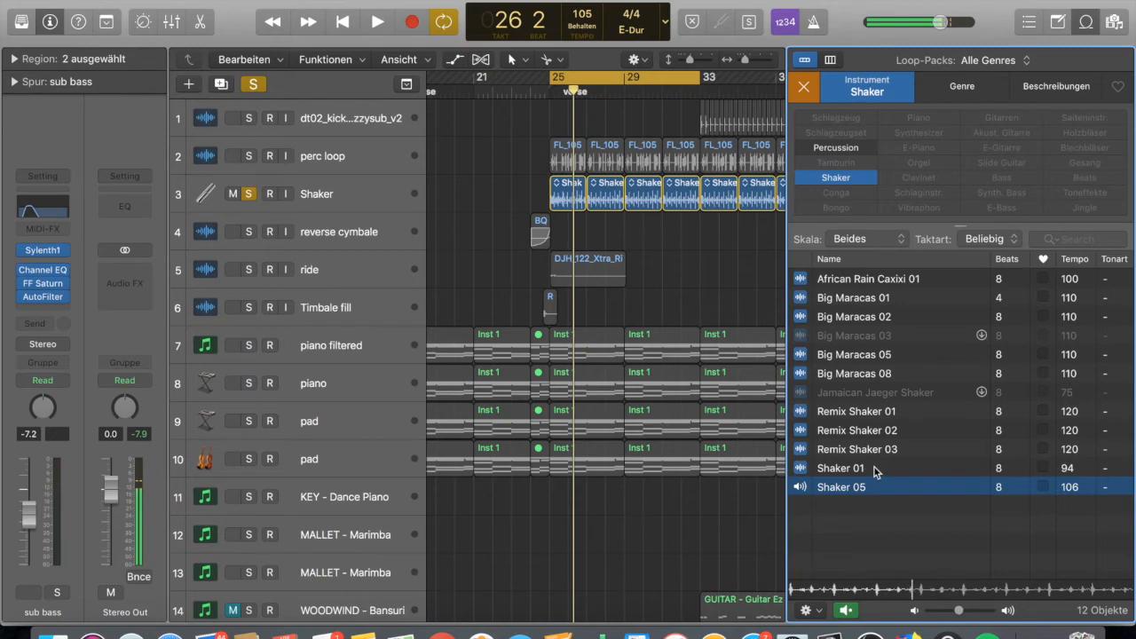
pyautogui.click(876, 469)
pyautogui.click(873, 487)
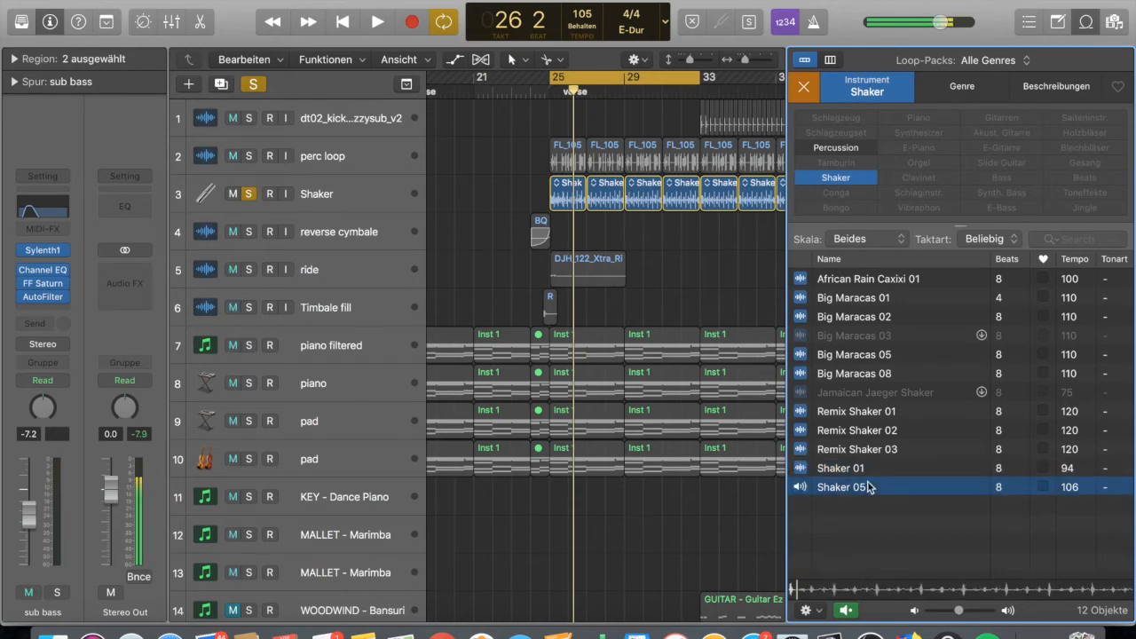
# Clear the instrument filter, stop the Shaker 05 preview, and close the loop browser.
pyautogui.click(877, 92)
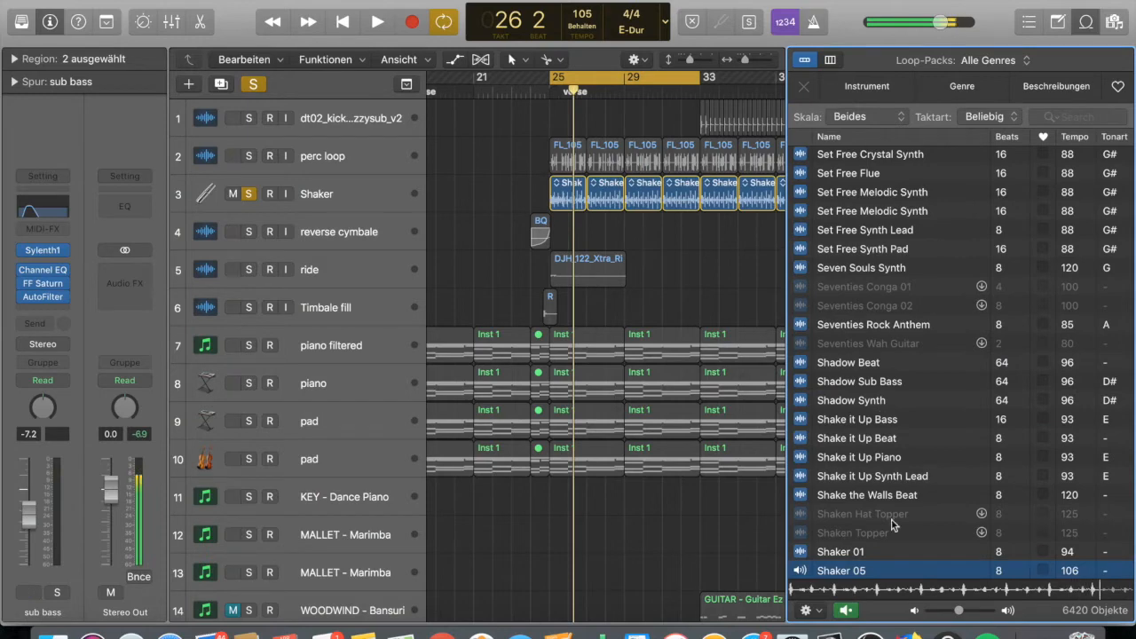
pyautogui.click(847, 610)
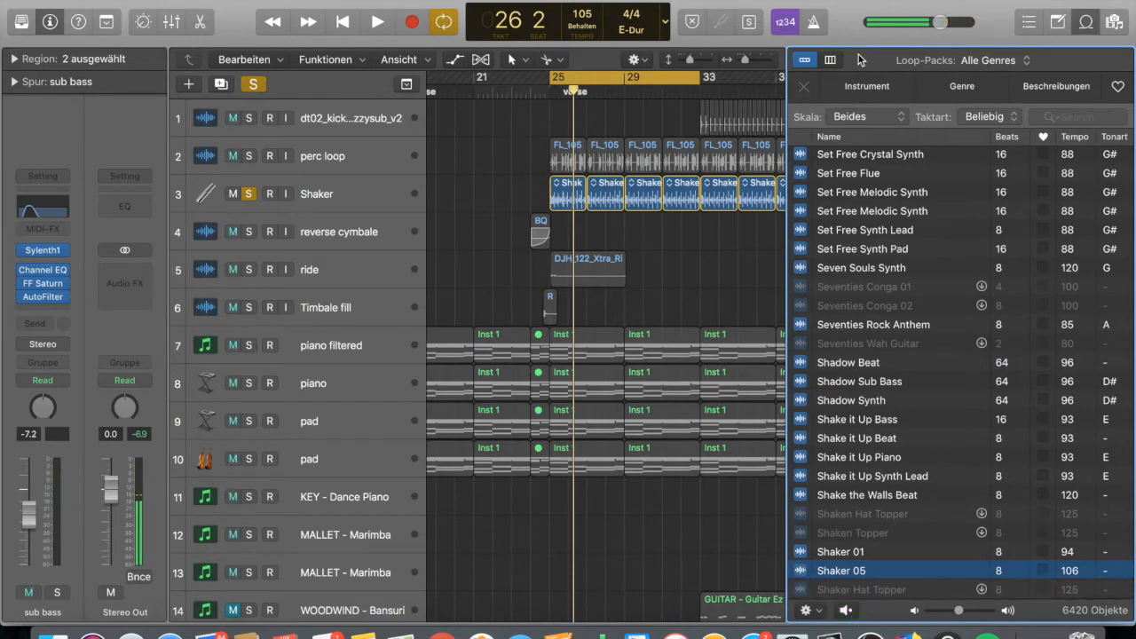
pyautogui.click(1096, 27)
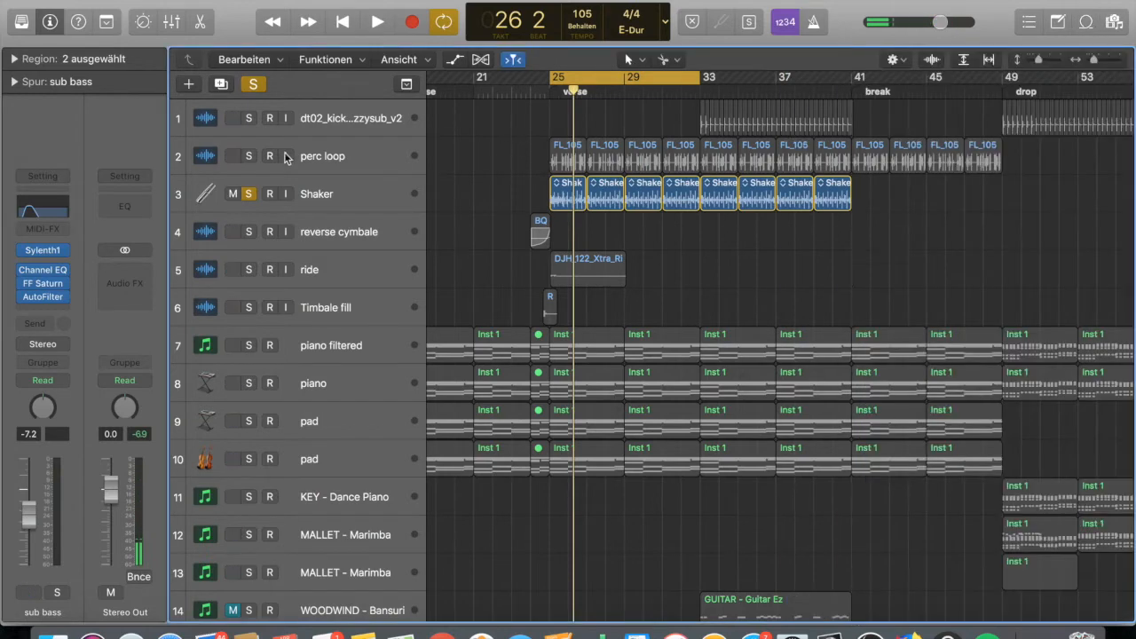
# Solo the perc loop on track 2 instead of the Shaker, and select its track.
pyautogui.click(251, 194)
pyautogui.click(248, 156)
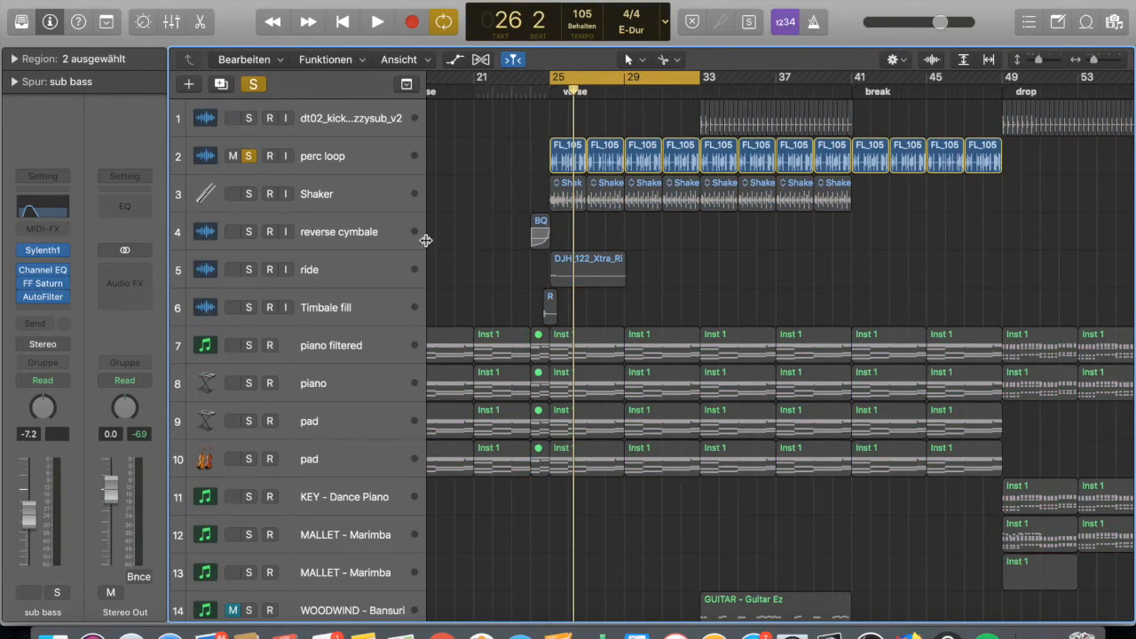
pyautogui.click(359, 150)
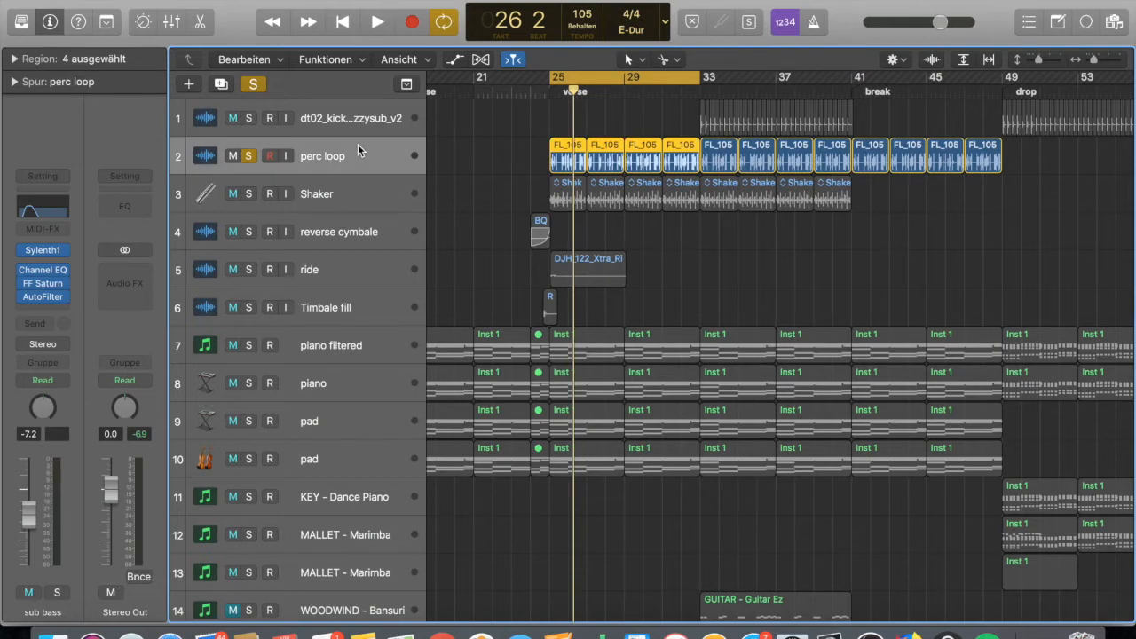
pyautogui.press('super+Left')
pyautogui.press('super+Left')
pyautogui.press('super+Left')
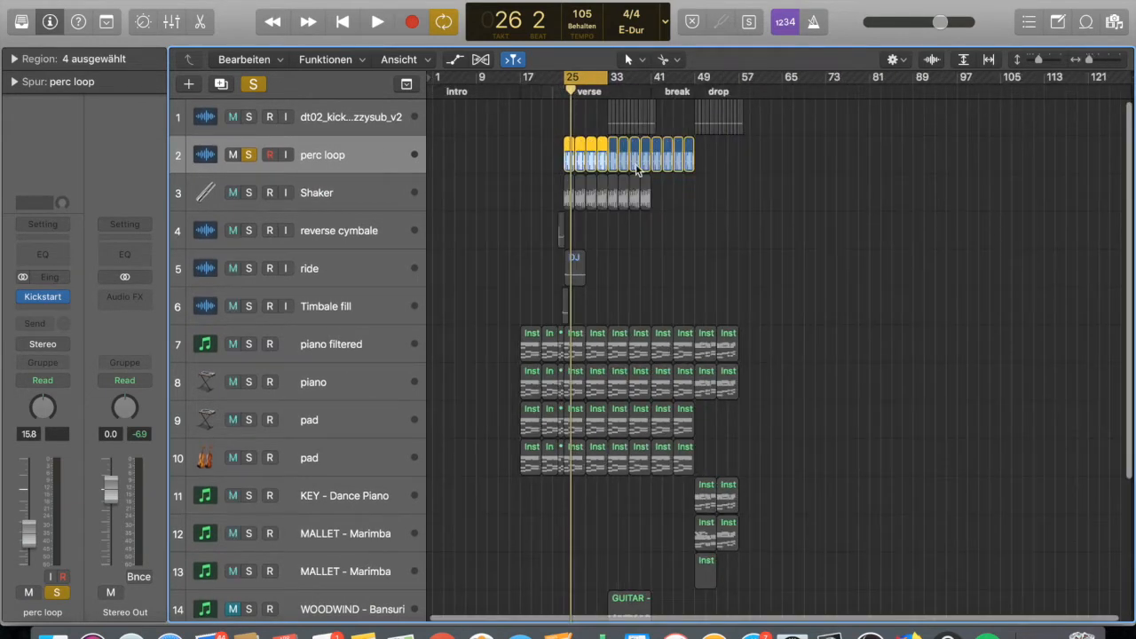
# Turn off all track solos so every layer plays, and deselect the perc loop regions.
pyautogui.press('super+Right')
pyautogui.press('super+Right')
pyautogui.press('super+Right')
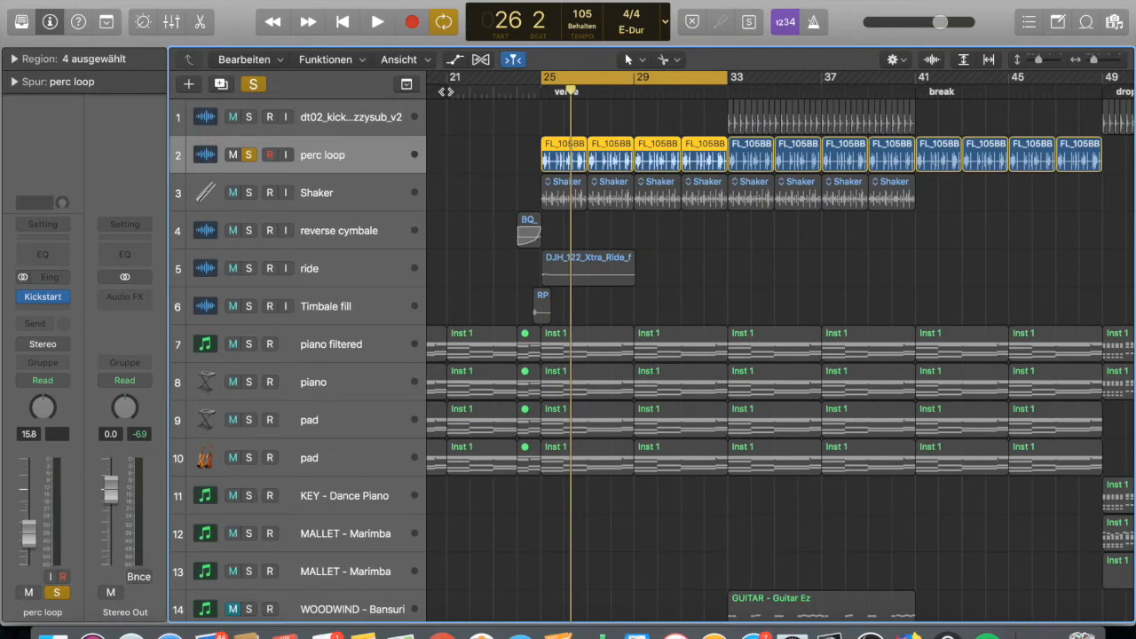
pyautogui.press('super+Left')
pyautogui.press('super+Left')
pyautogui.press('super+Left')
pyautogui.scroll(-5, 688, 349)
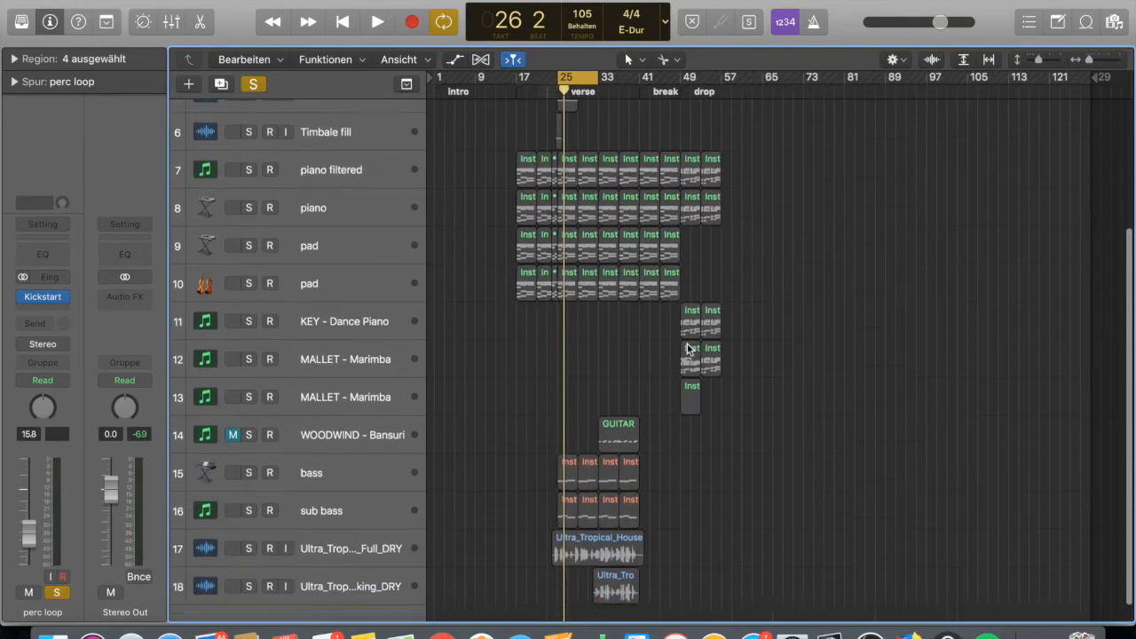
pyautogui.scroll(5, 724, 255)
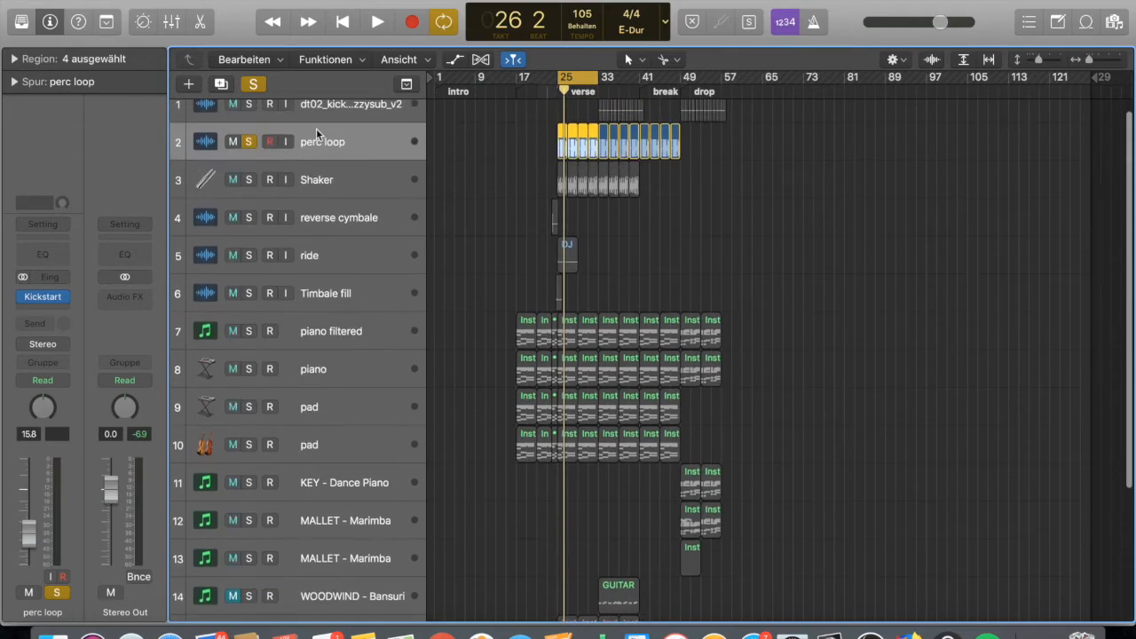
pyautogui.click(253, 83)
pyautogui.scroll(1, 525, 122)
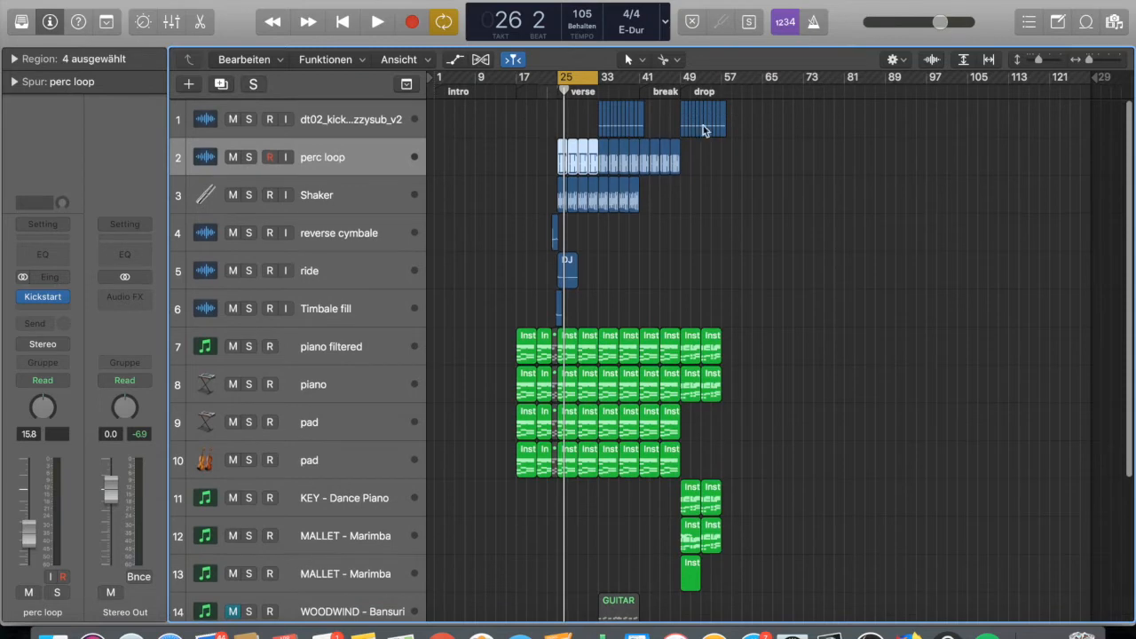
pyautogui.click(571, 241)
pyautogui.press('super+Right')
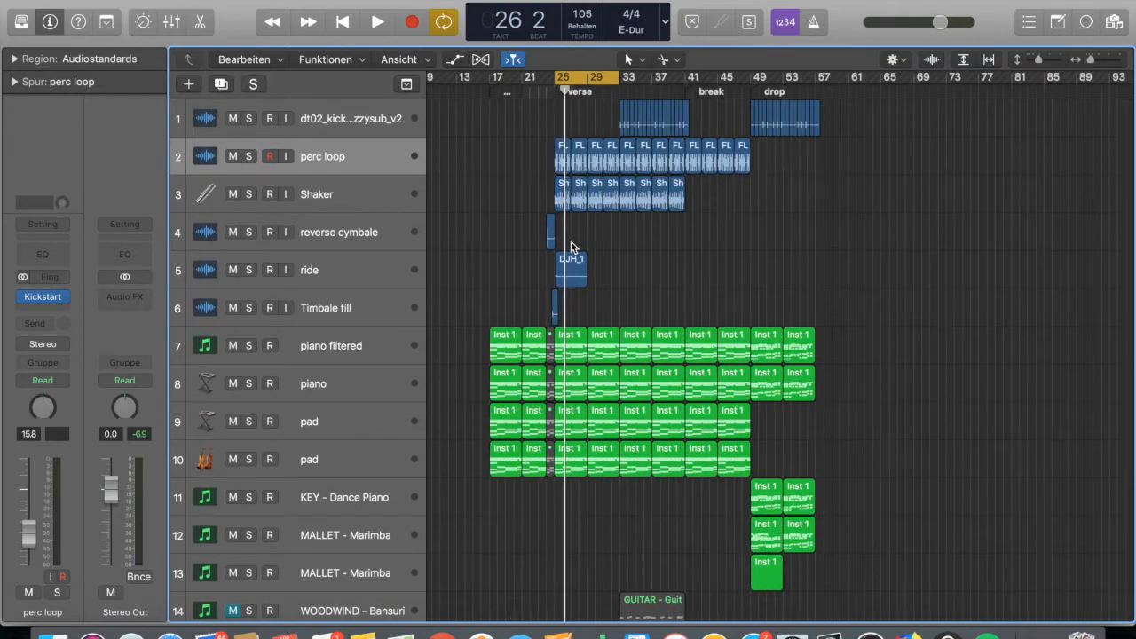
pyautogui.press('super+Right')
pyautogui.press('super+Right')
pyautogui.press('super+Right')
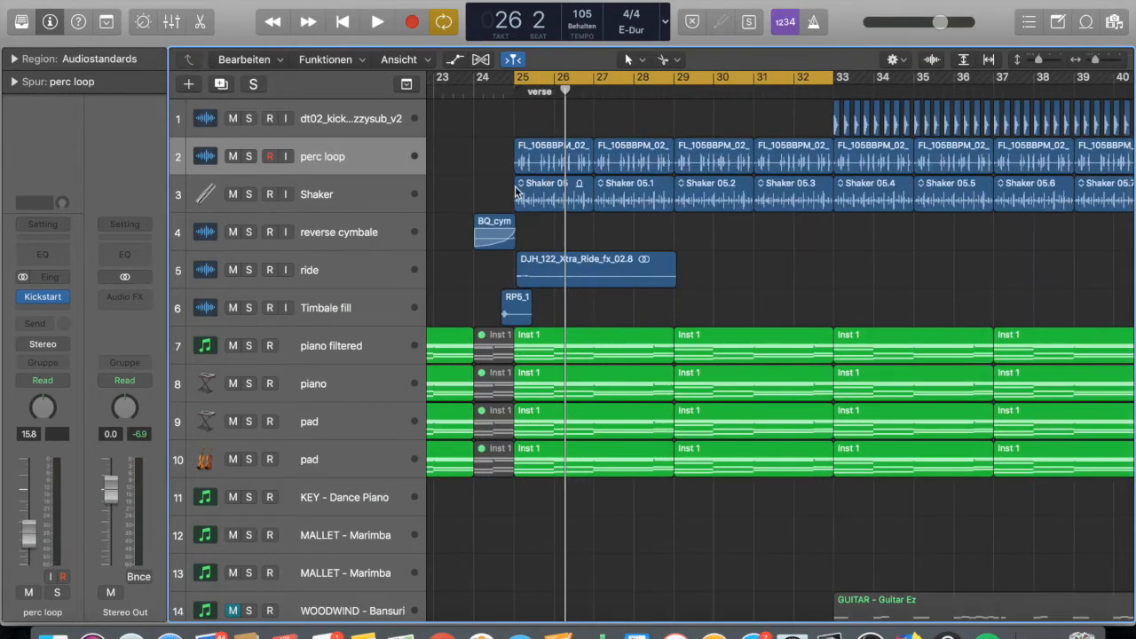
pyautogui.press('super+Left')
pyautogui.press('super+Left')
pyautogui.click(586, 83)
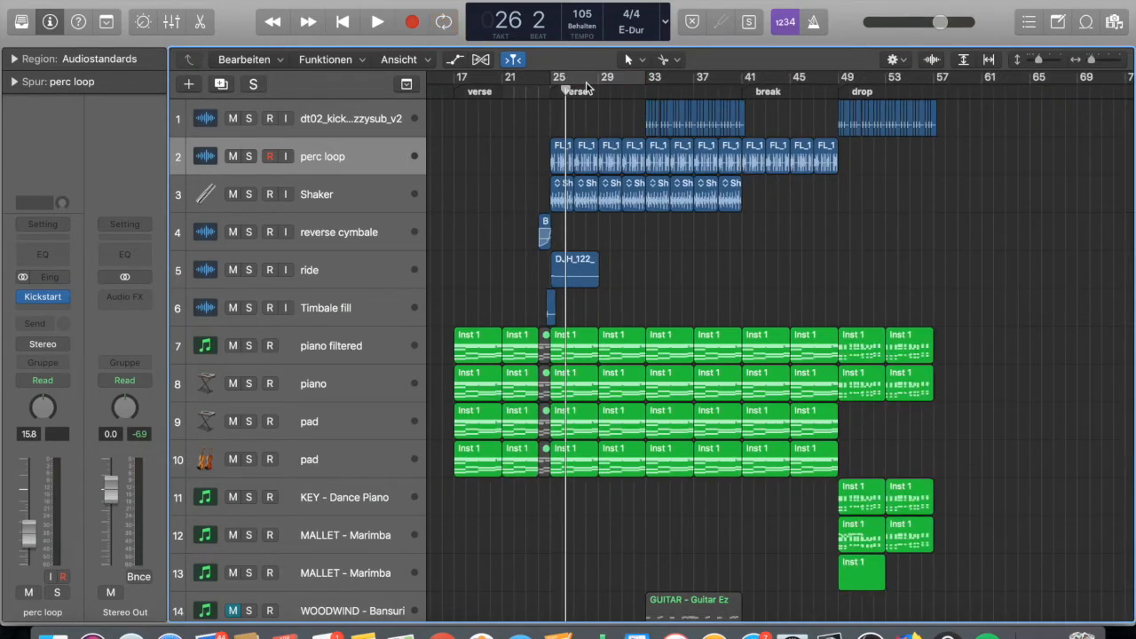
pyautogui.click(566, 78)
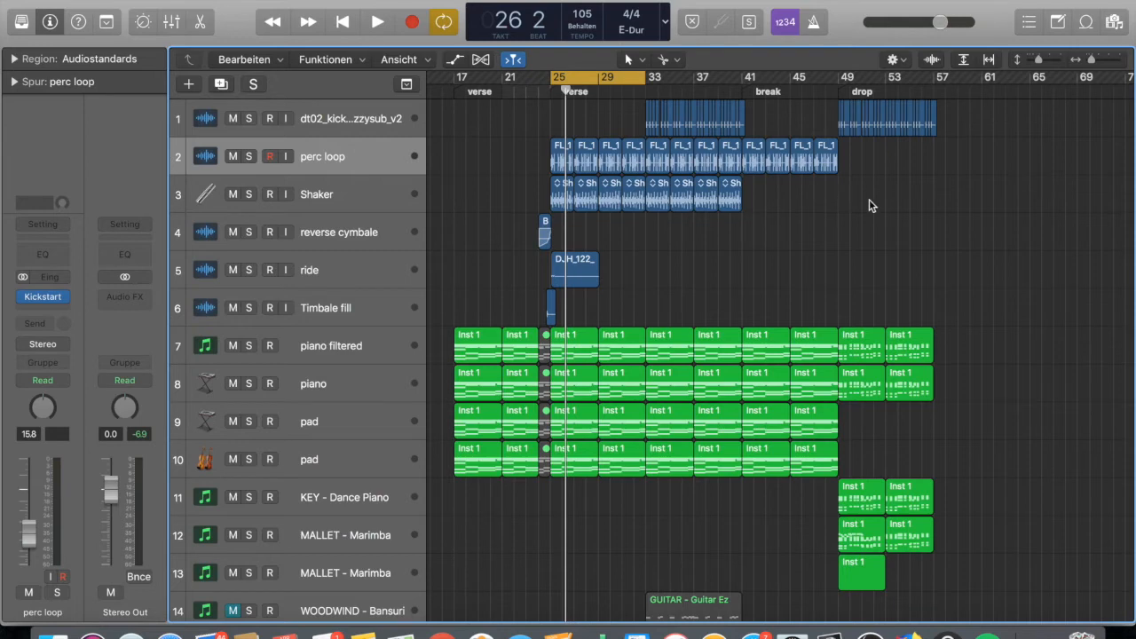
# Move the playhead to the start of the drop at bar 49, and back to the break at bar 41.
pyautogui.click(841, 89)
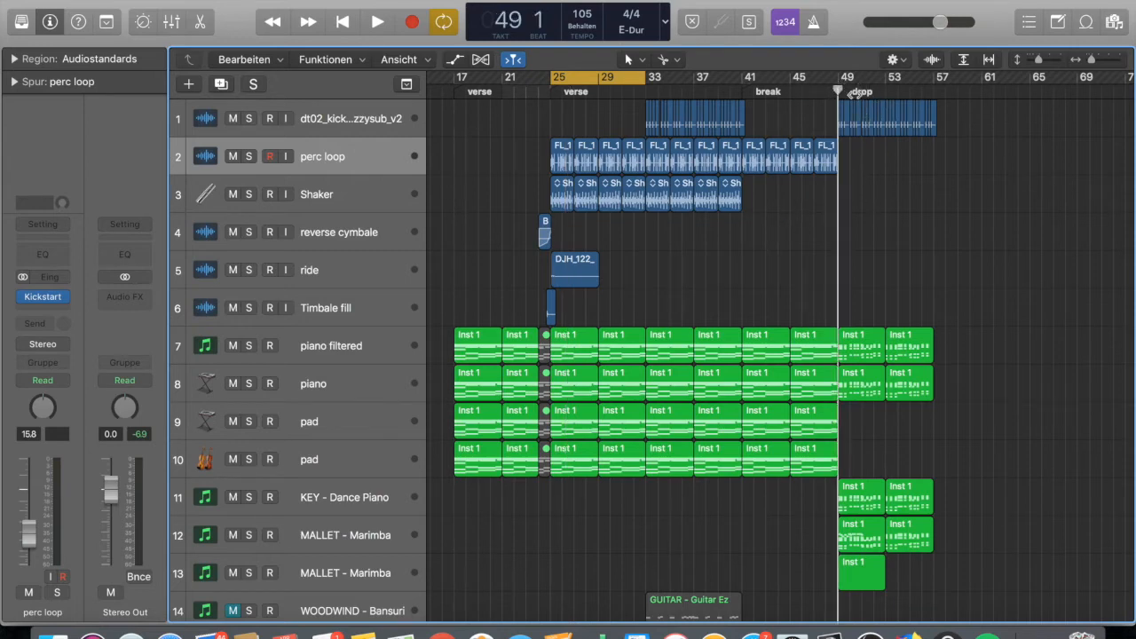
pyautogui.moveTo(779, 89); pyautogui.dragTo(743, 90)
pyautogui.scroll(-5, 739, 120)
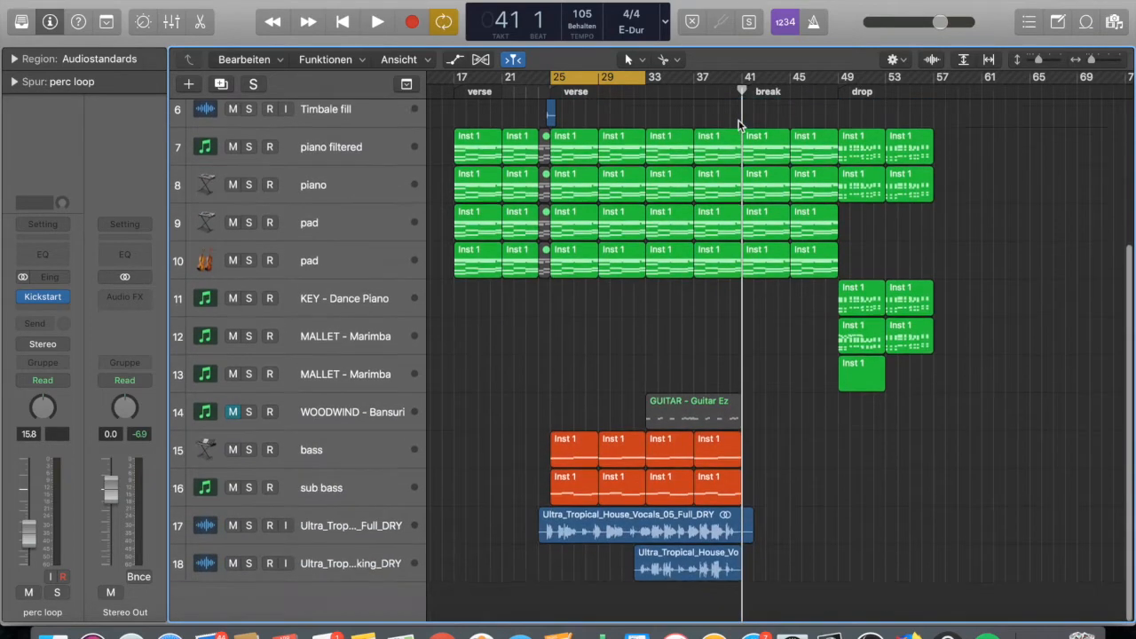
pyautogui.click(551, 77)
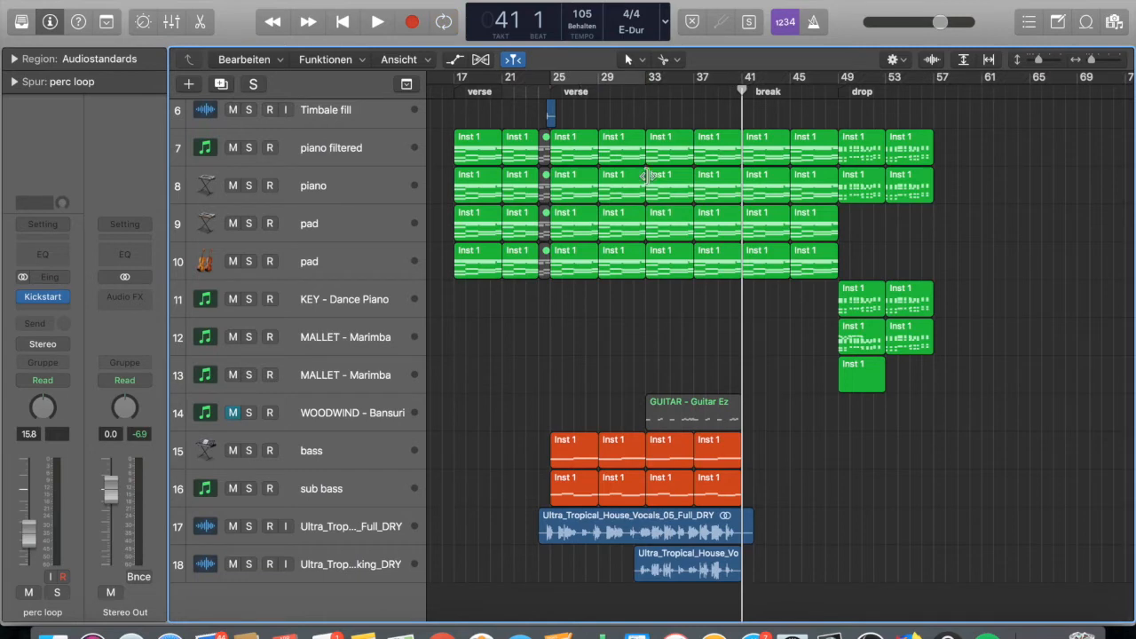
pyautogui.click(568, 78)
pyautogui.click(574, 83)
pyautogui.scroll(5, 595, 186)
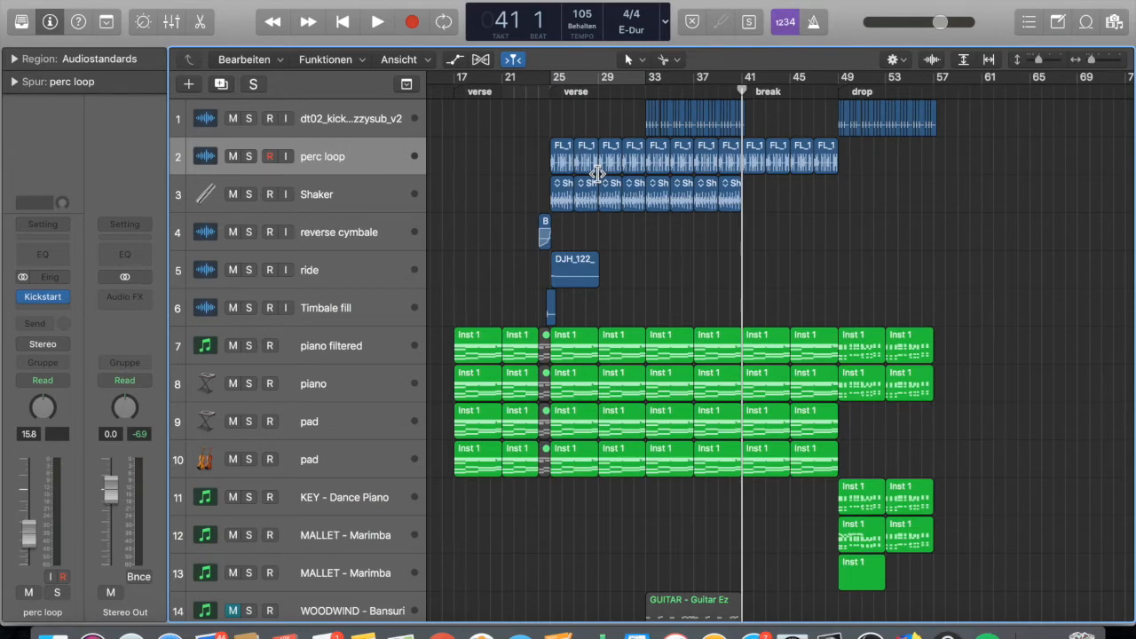
pyautogui.press('super+Right')
pyautogui.press('super+Right')
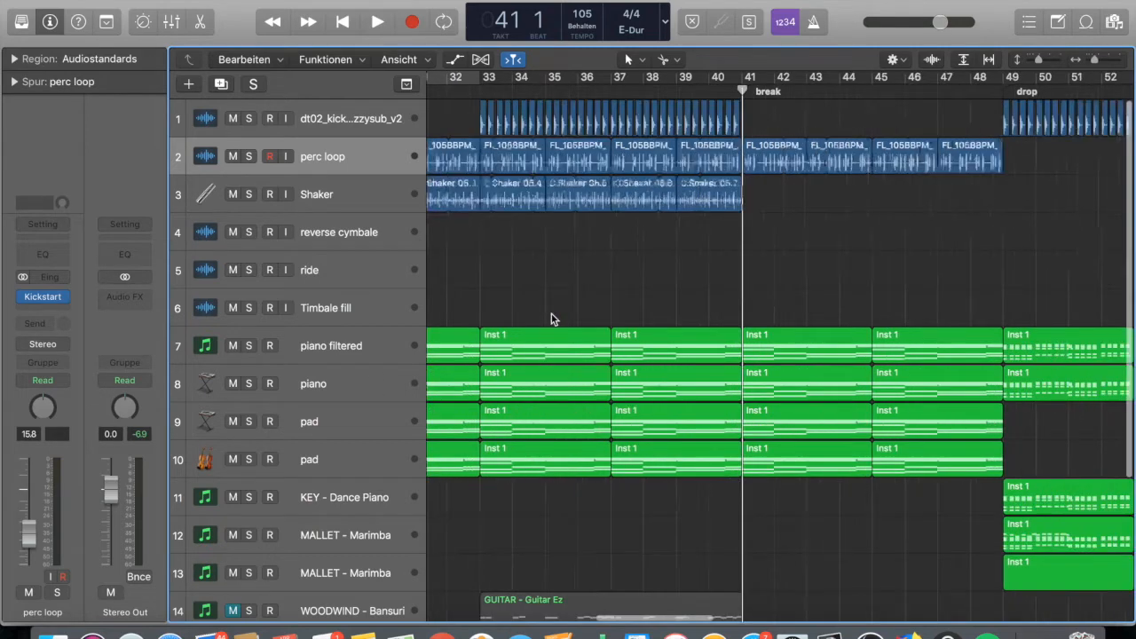
pyautogui.press('super+Left')
pyautogui.press('super+Left')
# Extend the active cycle range across the whole second verse, from bar 25 to bar 41.
pyautogui.click(595, 78)
pyautogui.click(593, 78)
pyautogui.moveTo(559, 80); pyautogui.dragTo(738, 114)
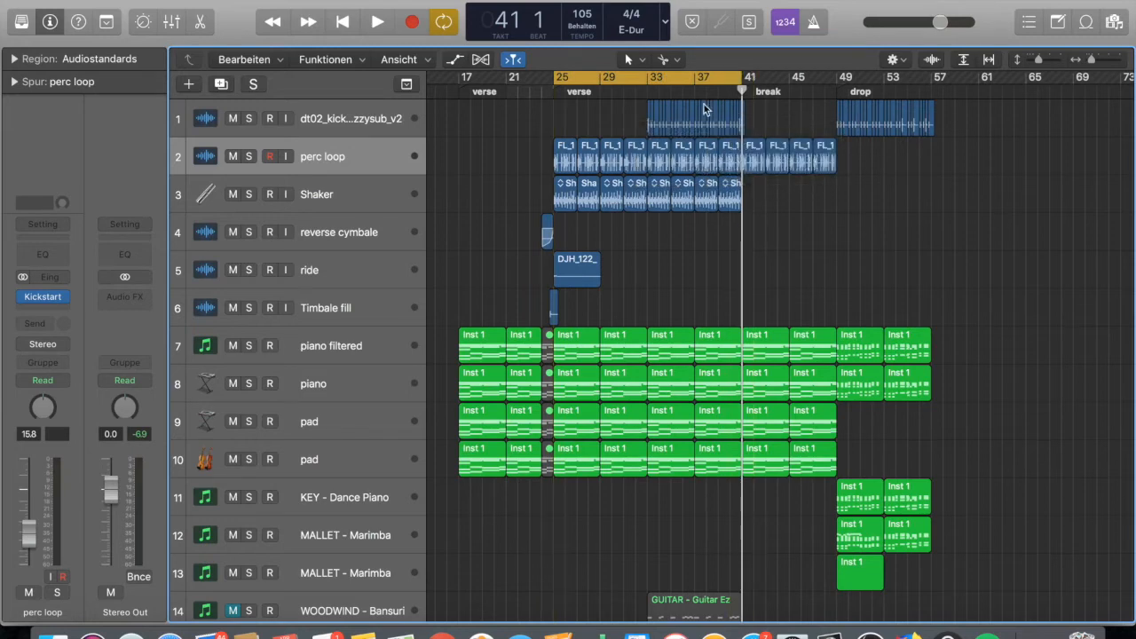
pyautogui.click(633, 78)
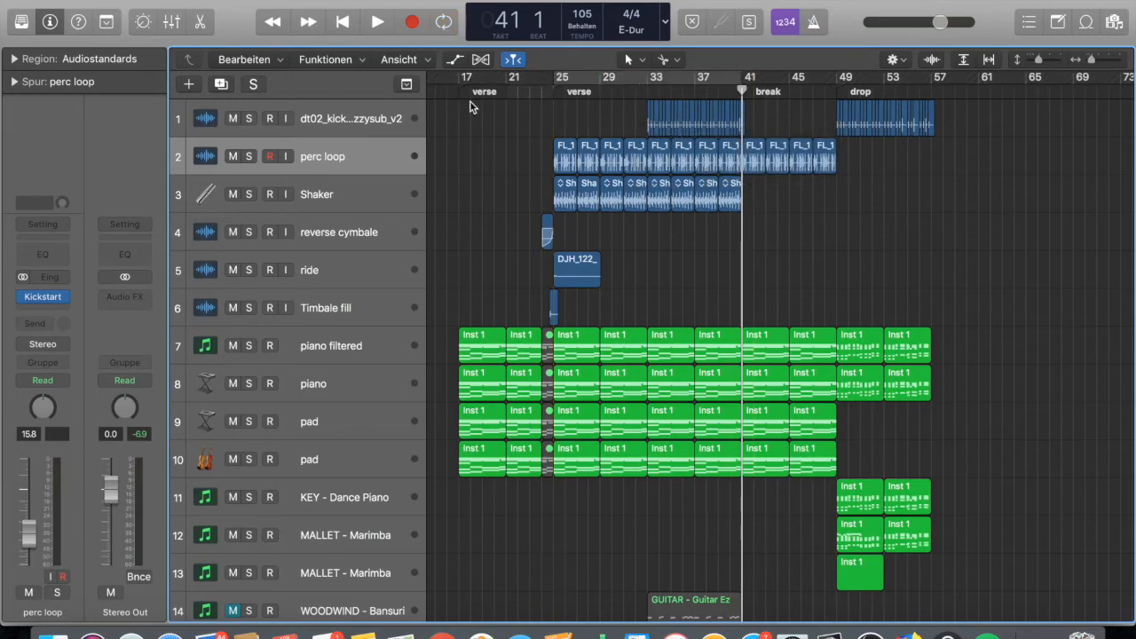
pyautogui.click(586, 78)
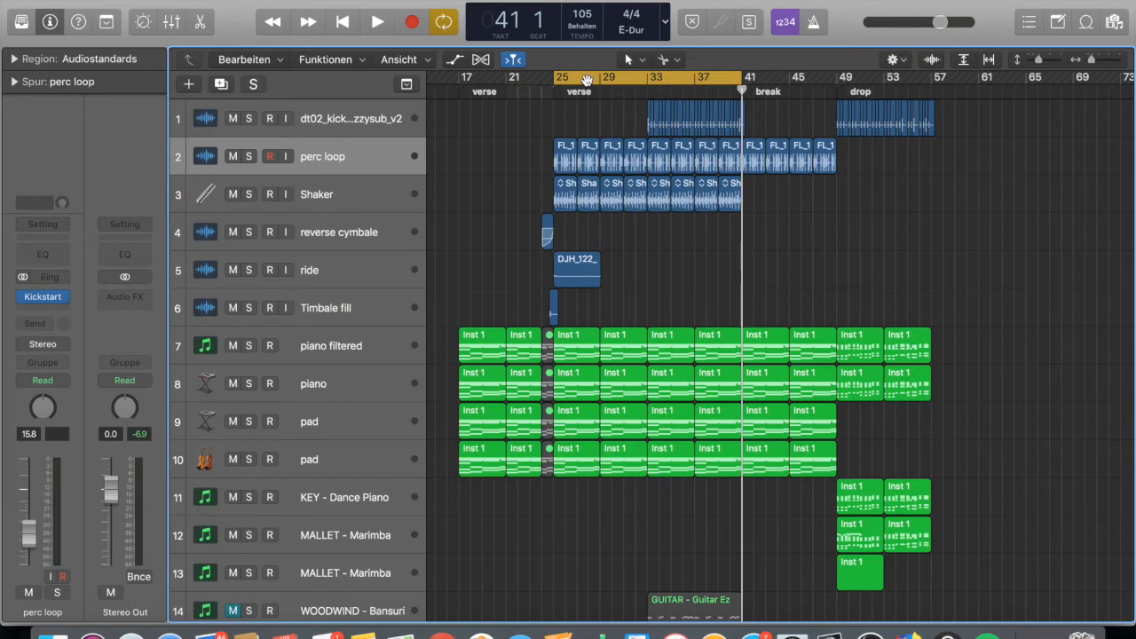
# Compare the channel strips of the Shaker and perc loop tracks, and inspect the low-cut curve in the Shaker's Channel EQ.
pyautogui.click(325, 196)
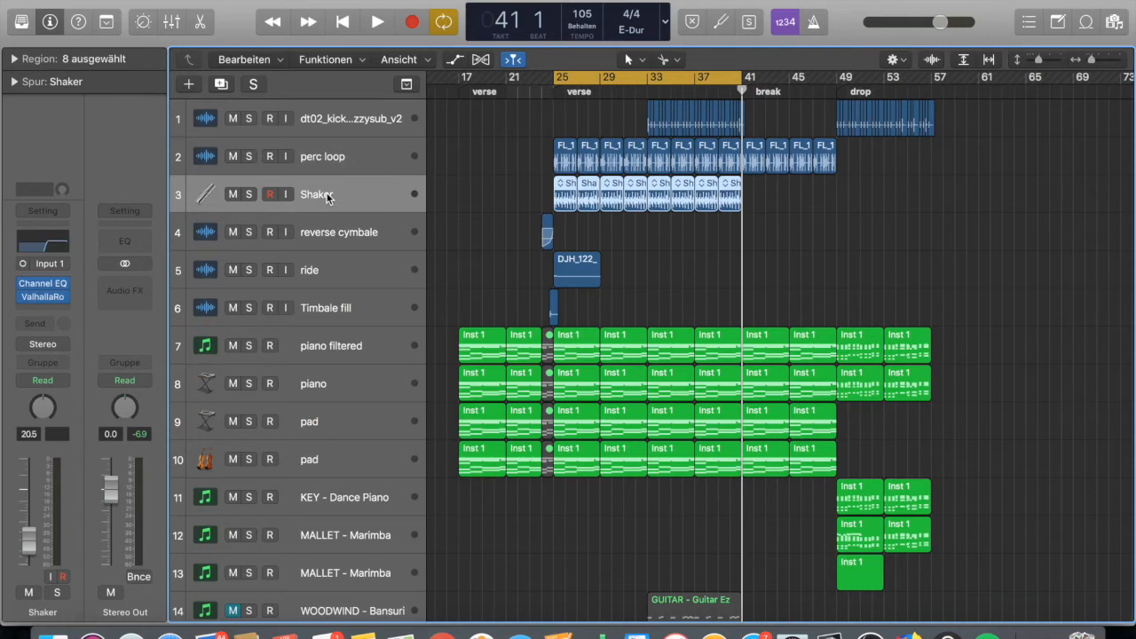
pyautogui.click(302, 158)
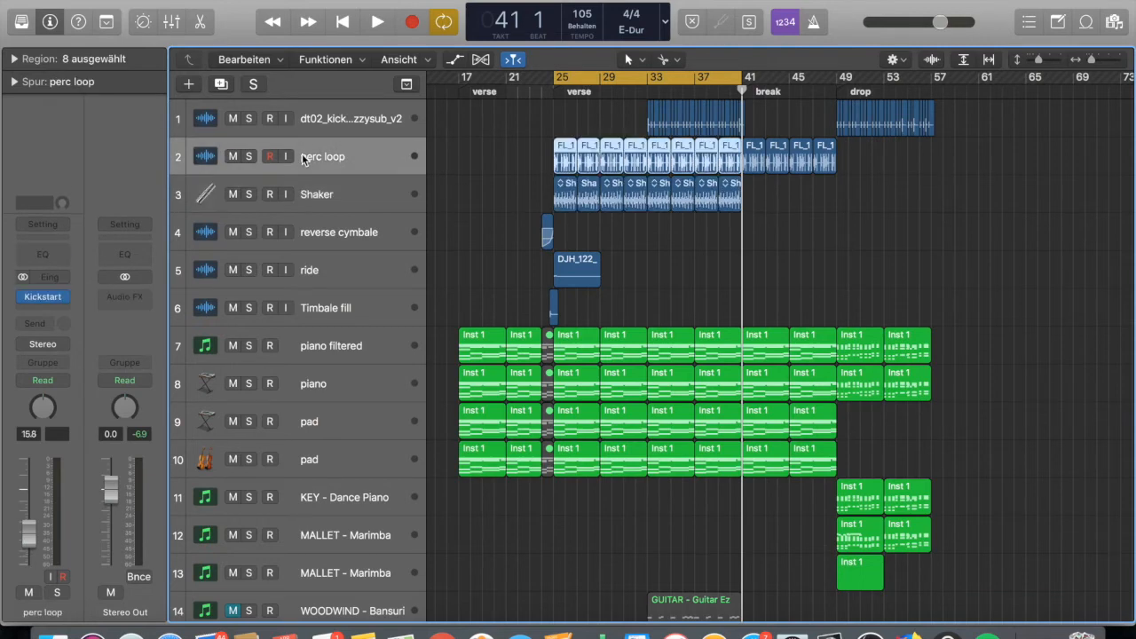
pyautogui.click(332, 192)
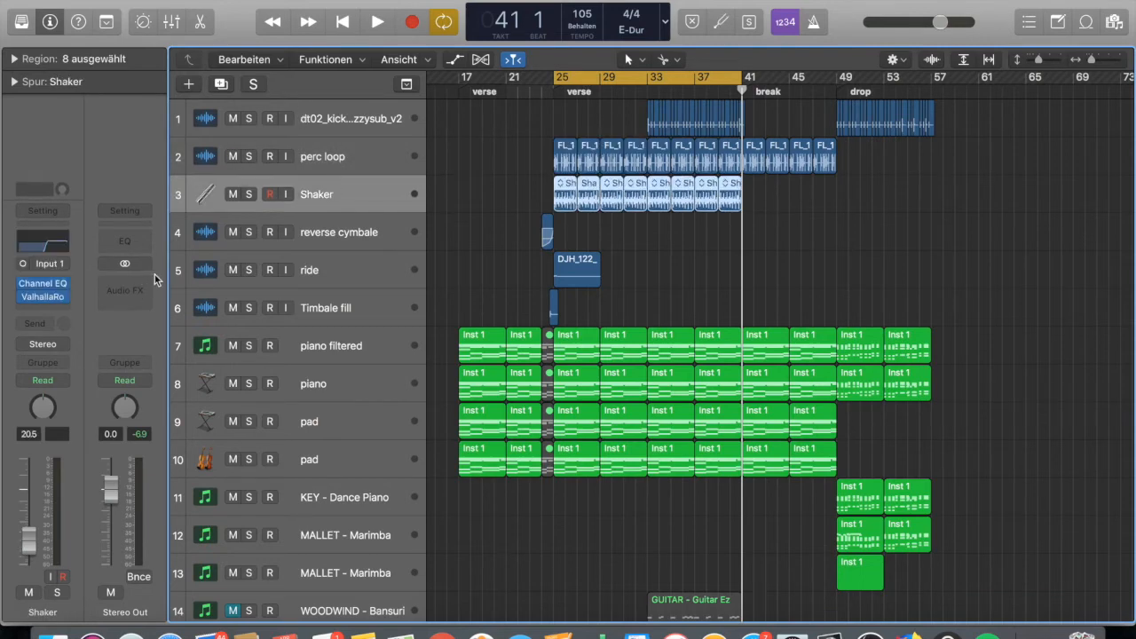
pyautogui.click(42, 299)
pyautogui.click(42, 301)
pyautogui.click(47, 284)
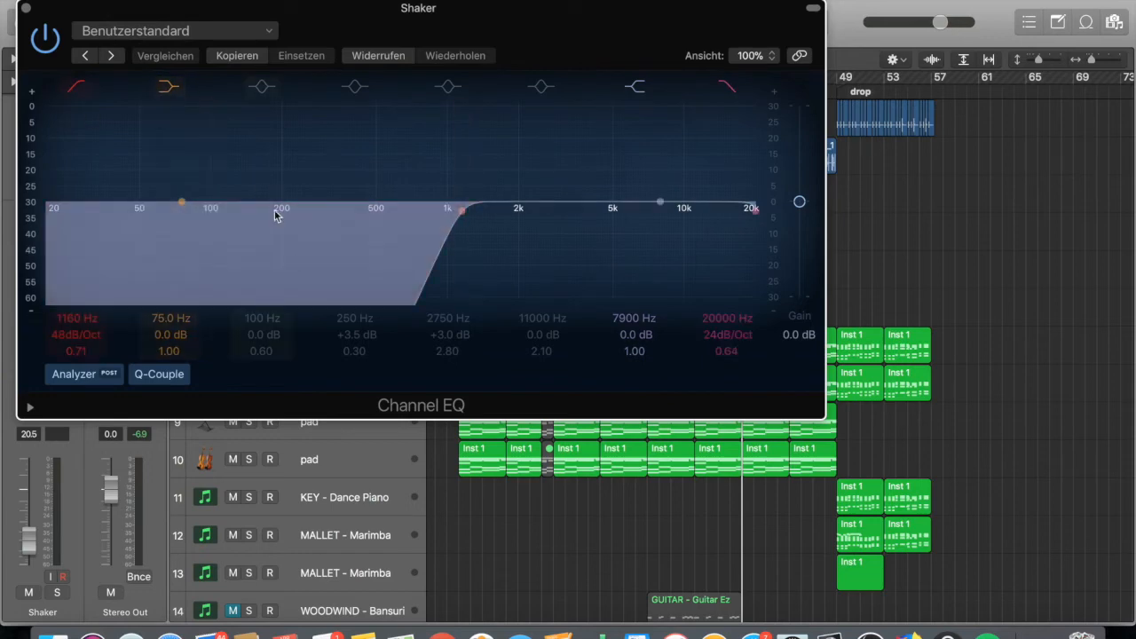
pyautogui.click(27, 11)
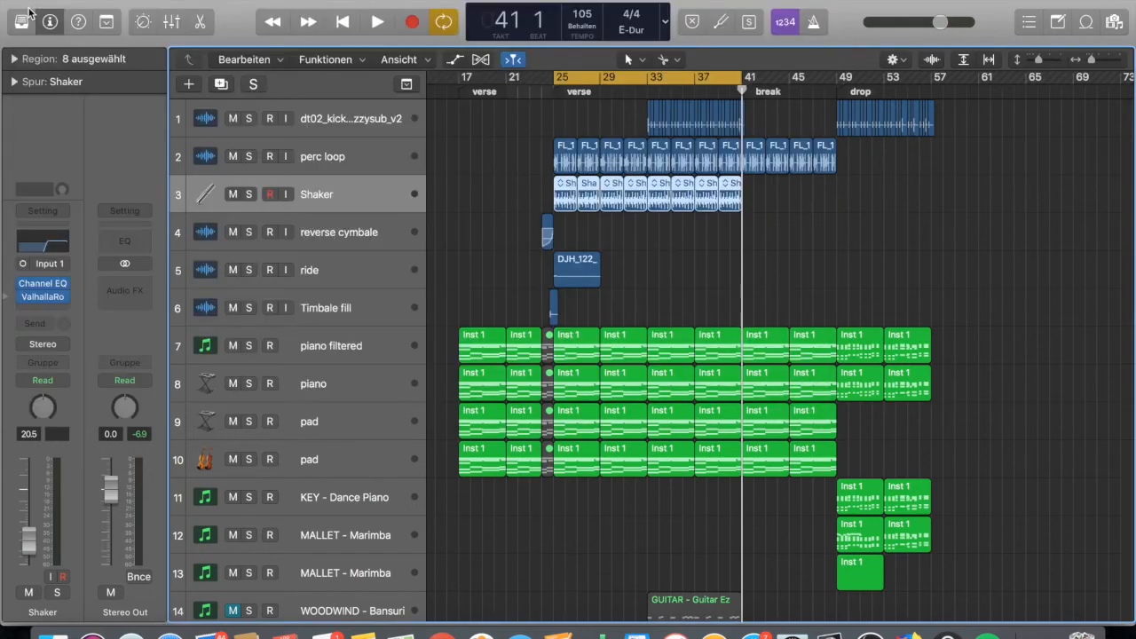
# Inspect the Shaker's ValhallaRoom reverb settings and check its Channel EQ again, closing each plug-in window.
pyautogui.click(41, 299)
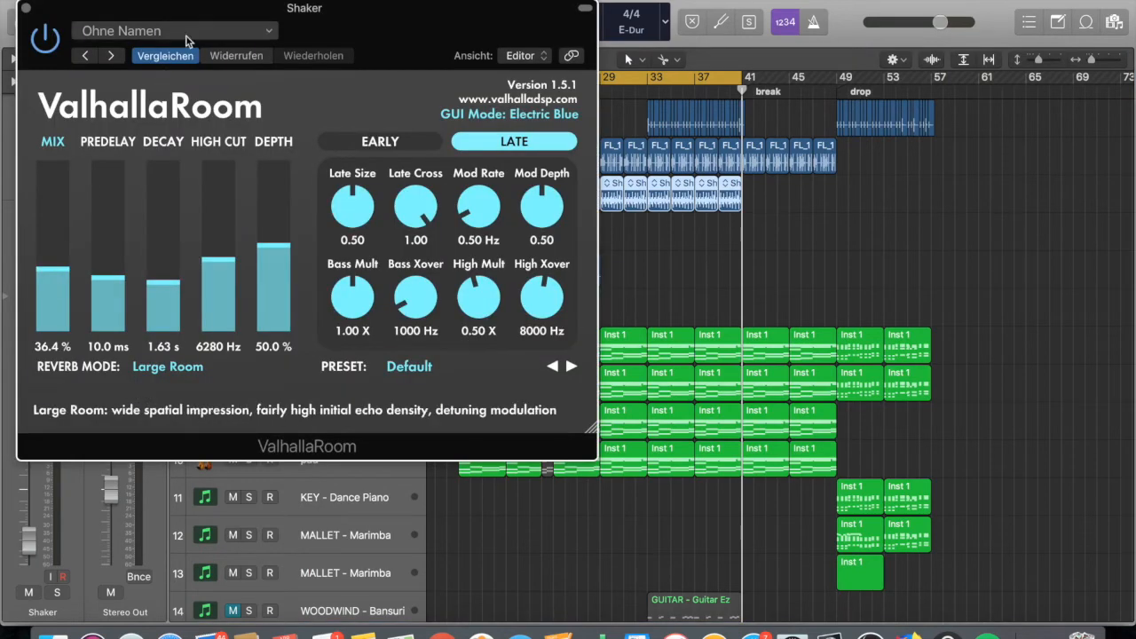
pyautogui.click(28, 11)
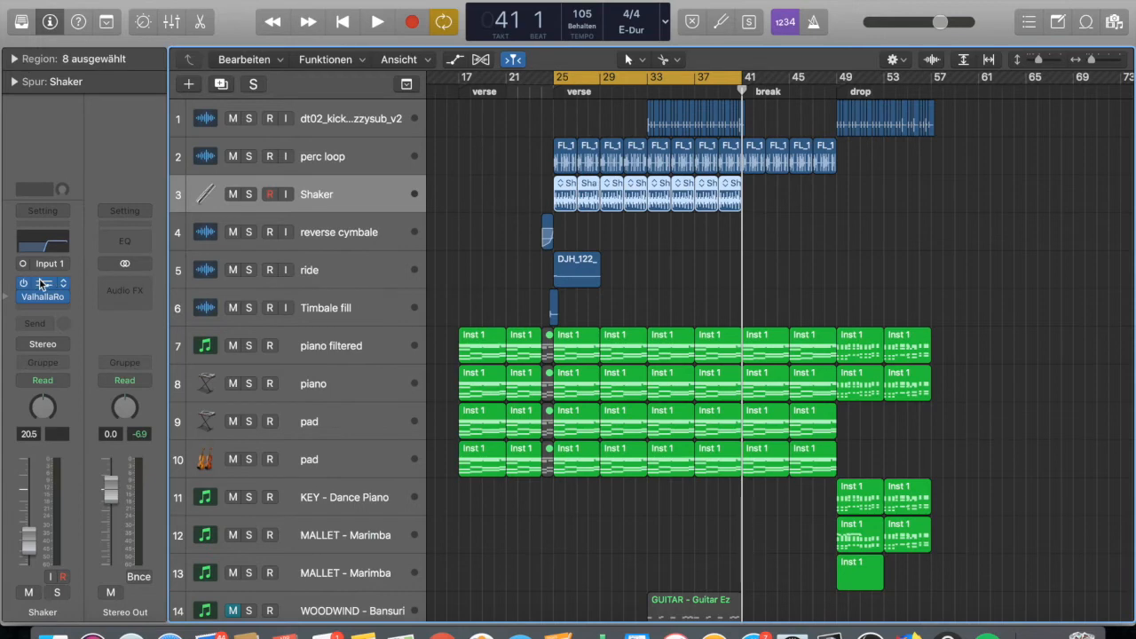
pyautogui.click(43, 241)
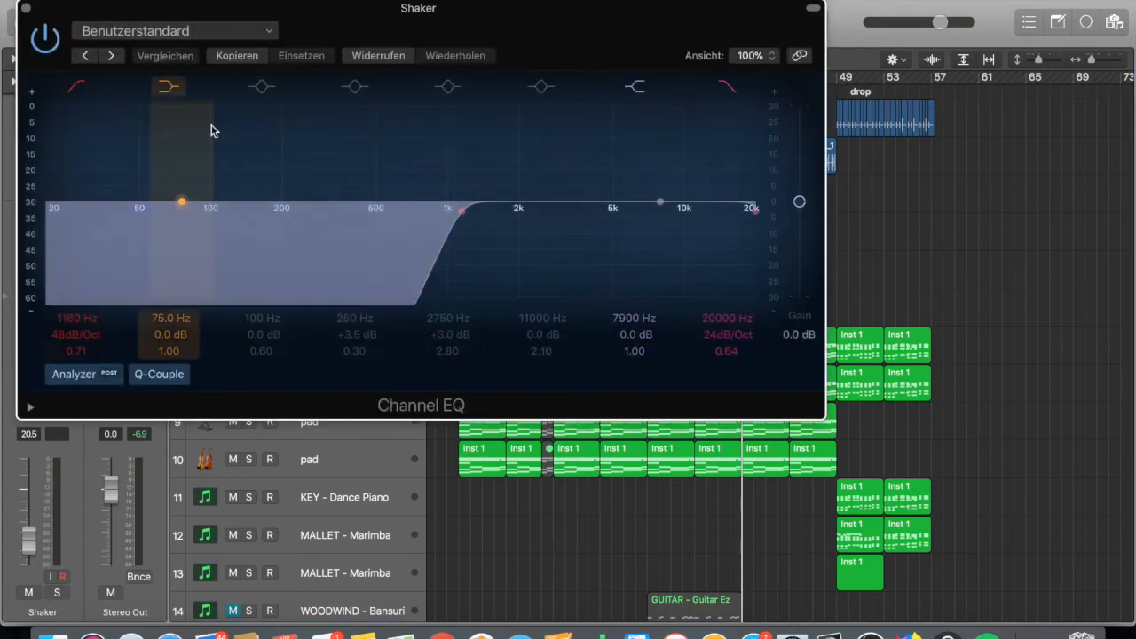
pyautogui.click(25, 8)
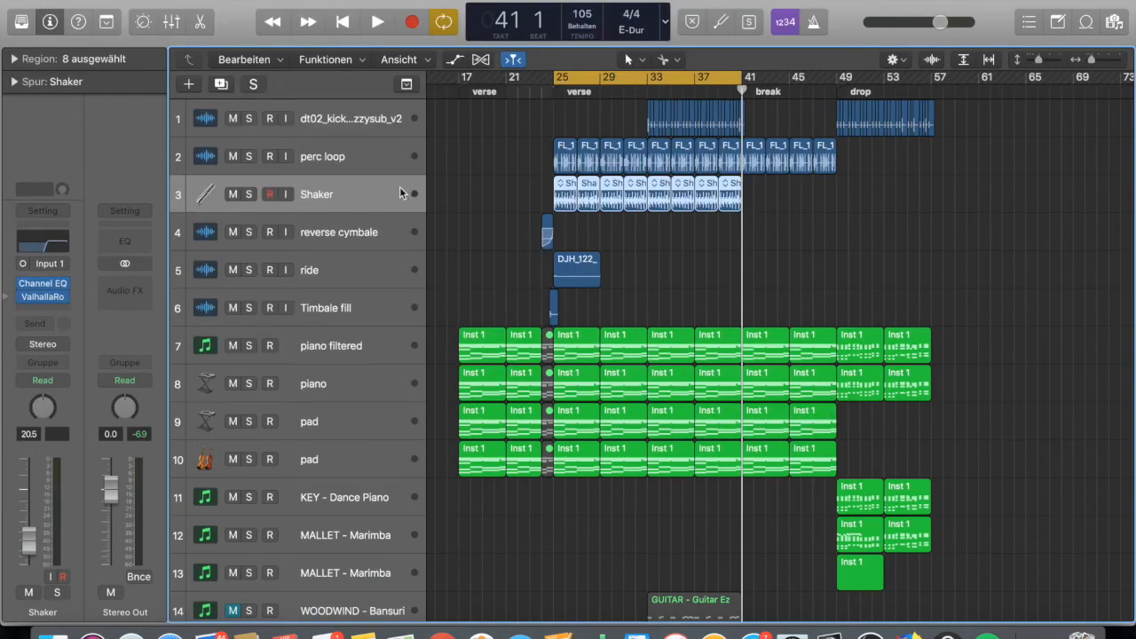
# Play the full mix from bar 32 through the kick's entrance at bar 33, and stop playback.
pyautogui.hscroll(5, 533, 266)
pyautogui.click(526, 92)
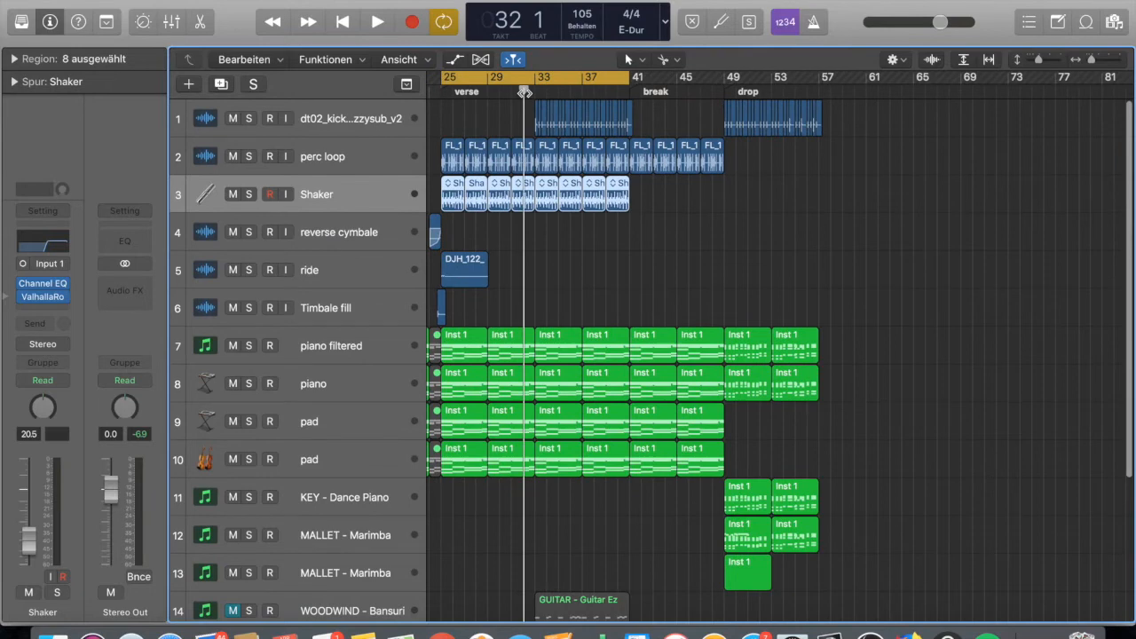
pyautogui.press('space')
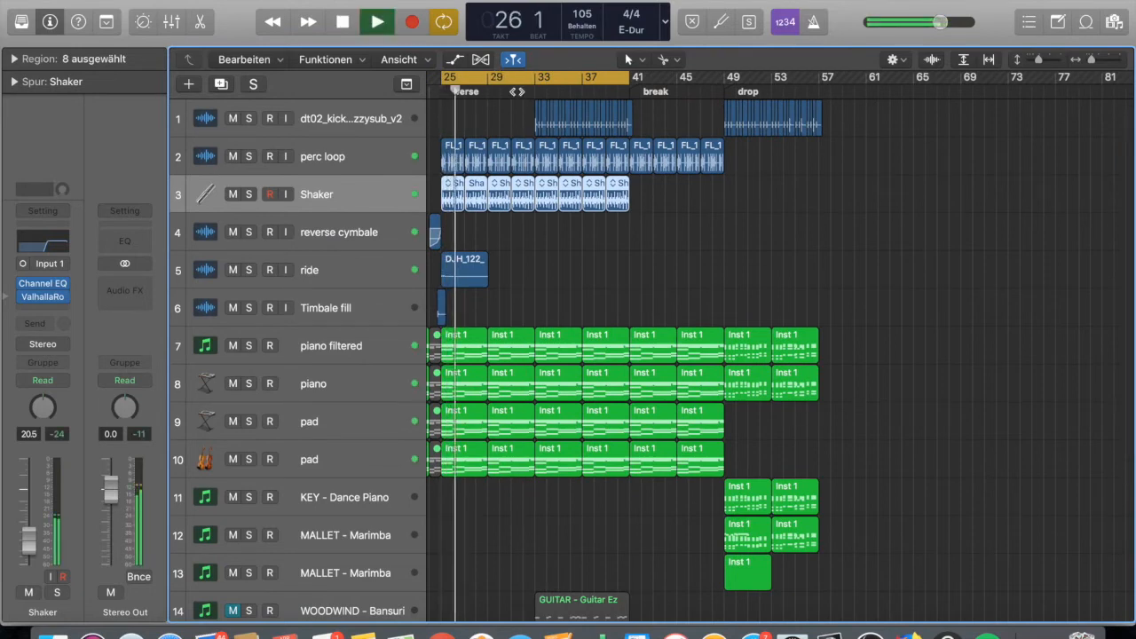
pyautogui.click(524, 93)
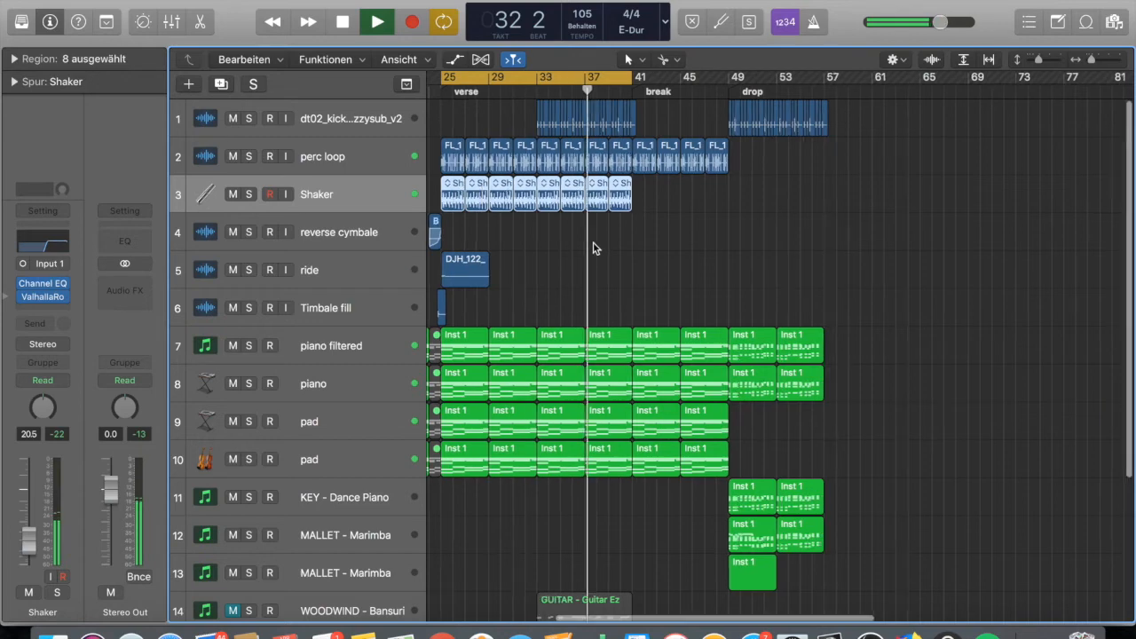
pyautogui.press('super+Right')
pyautogui.hscroll(5, 679, 209)
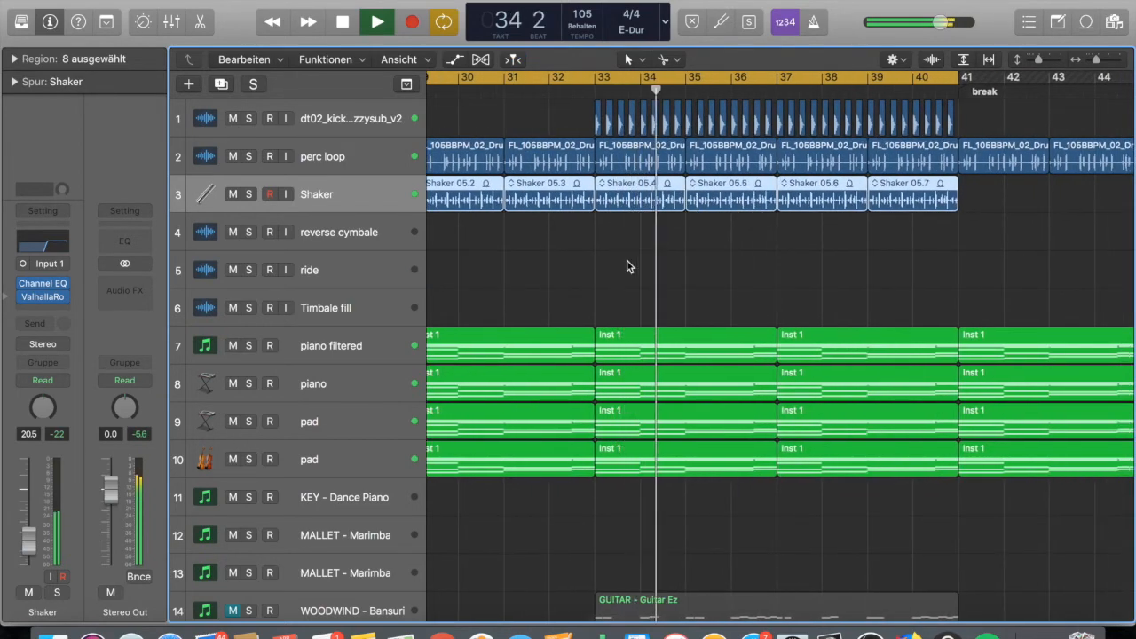
pyautogui.press('space')
# Examine the bass and vocal tracks and, close up, how the kick, perc loop and Shaker regions line up from bar 33.
pyautogui.scroll(-5, 440, 359)
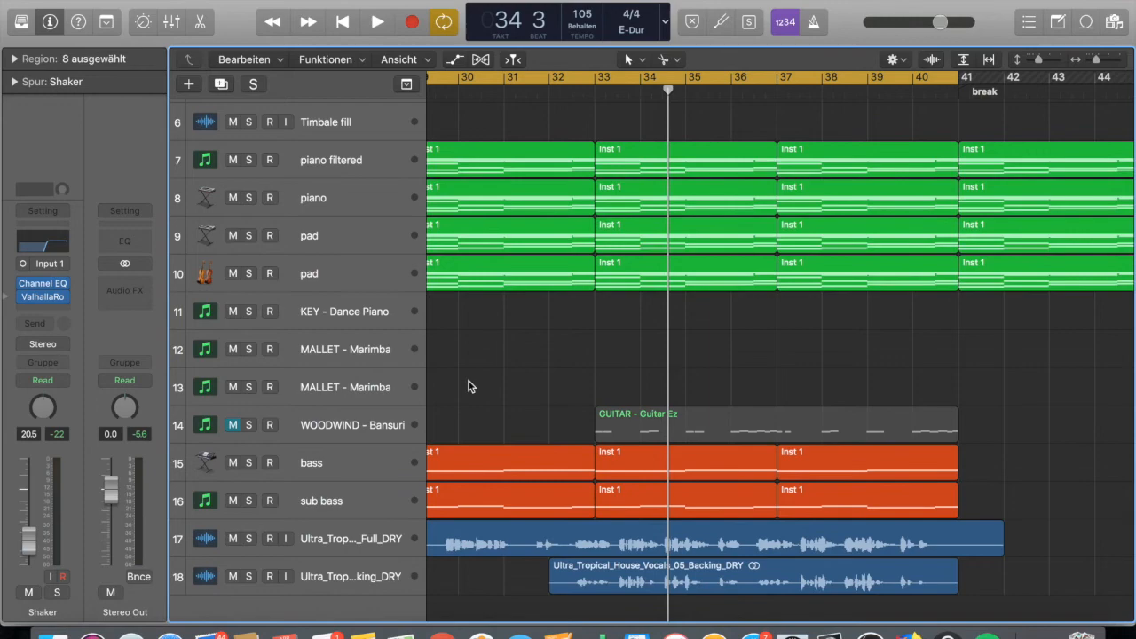
pyautogui.scroll(5, 547, 358)
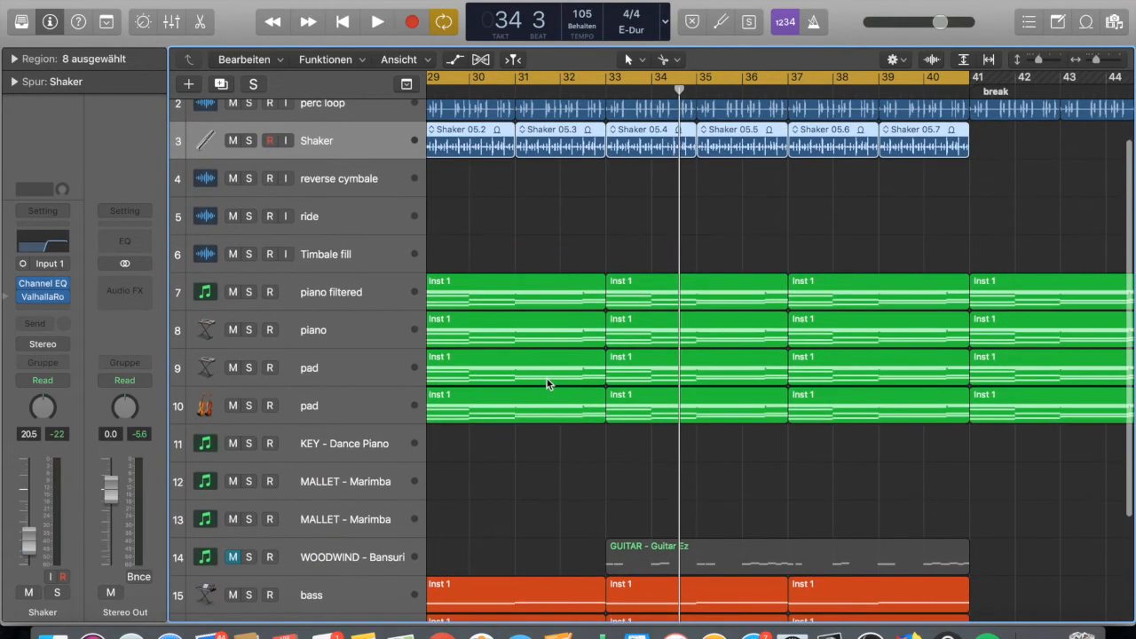
pyautogui.press('super+Right')
pyautogui.press('super+Right')
pyautogui.press('super+Right')
pyautogui.press('super+Right')
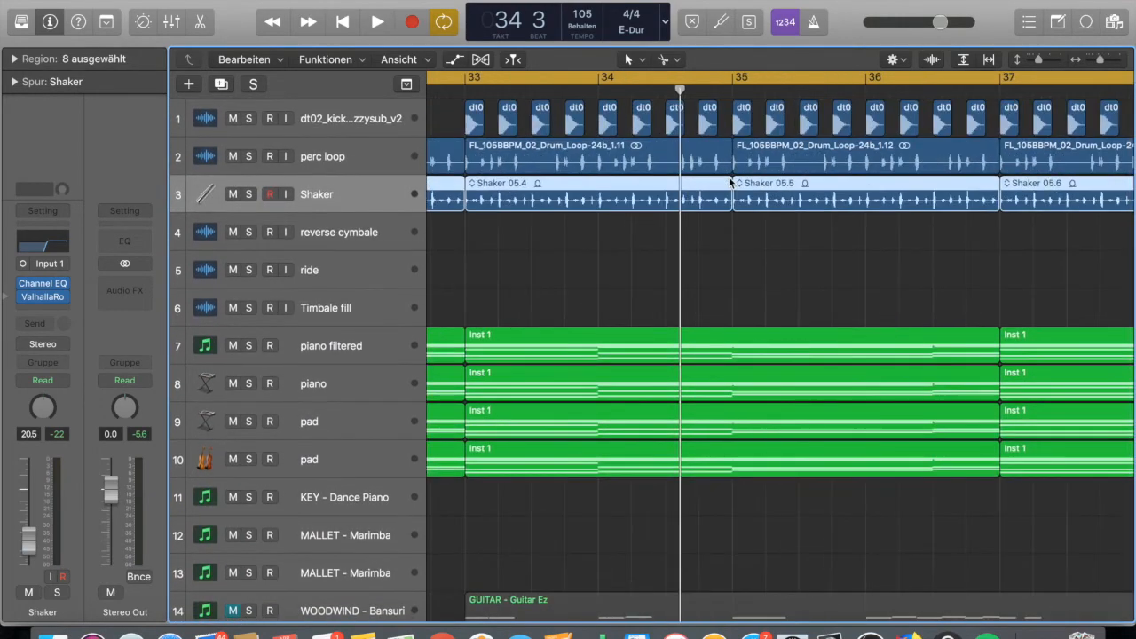
pyautogui.press('super+Right')
pyautogui.press('super+Left')
pyautogui.press('super+Left')
pyautogui.press('super+Left')
pyautogui.press('super+Left')
pyautogui.press('super+Left')
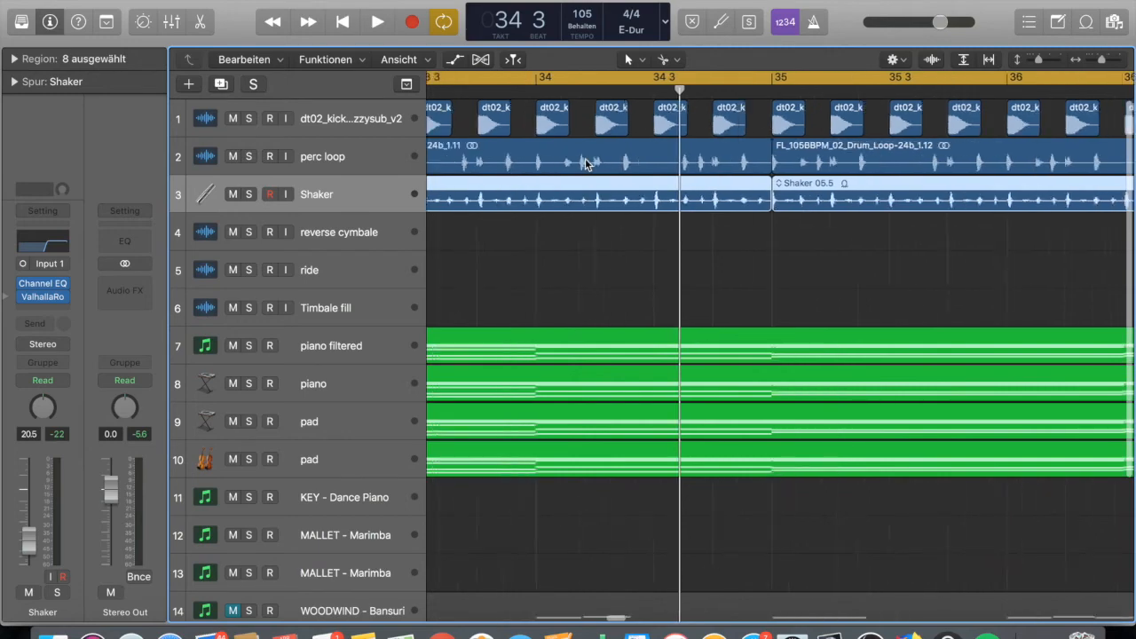
pyautogui.press('super+Left')
pyautogui.press('super+Right')
pyautogui.press('super+Left')
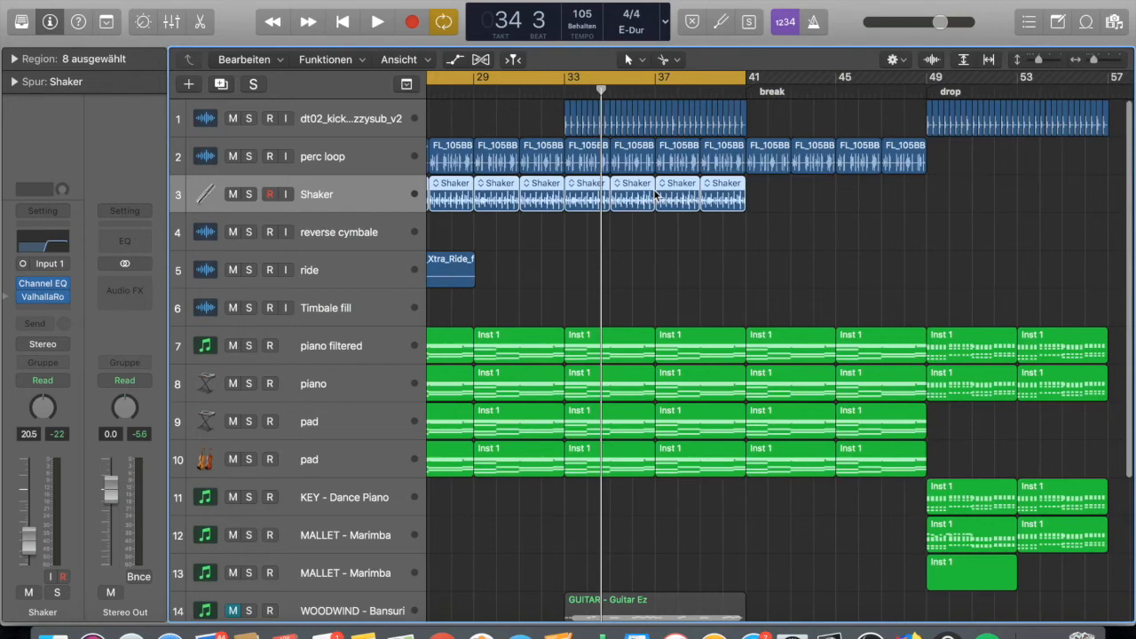
pyautogui.scroll(-2, 655, 191)
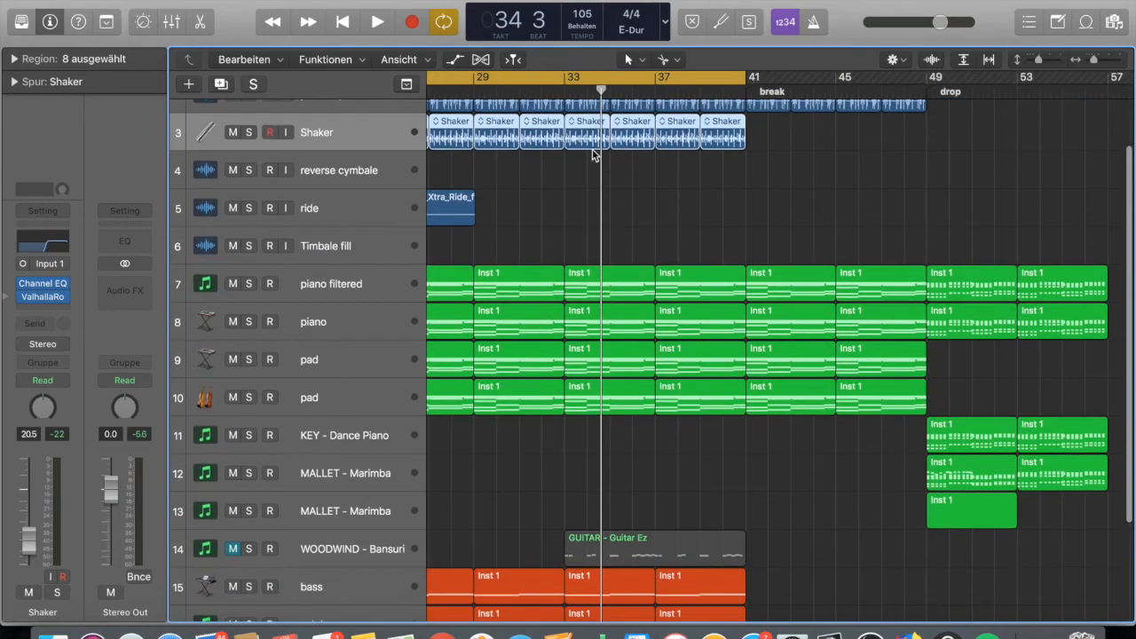
# Clear the Shaker region selection and examine how the layers of the two verse sections are arranged across all tracks.
pyautogui.hscroll(-10, 550, 213)
pyautogui.hscroll(2, 550, 213)
pyautogui.scroll(2, 551, 213)
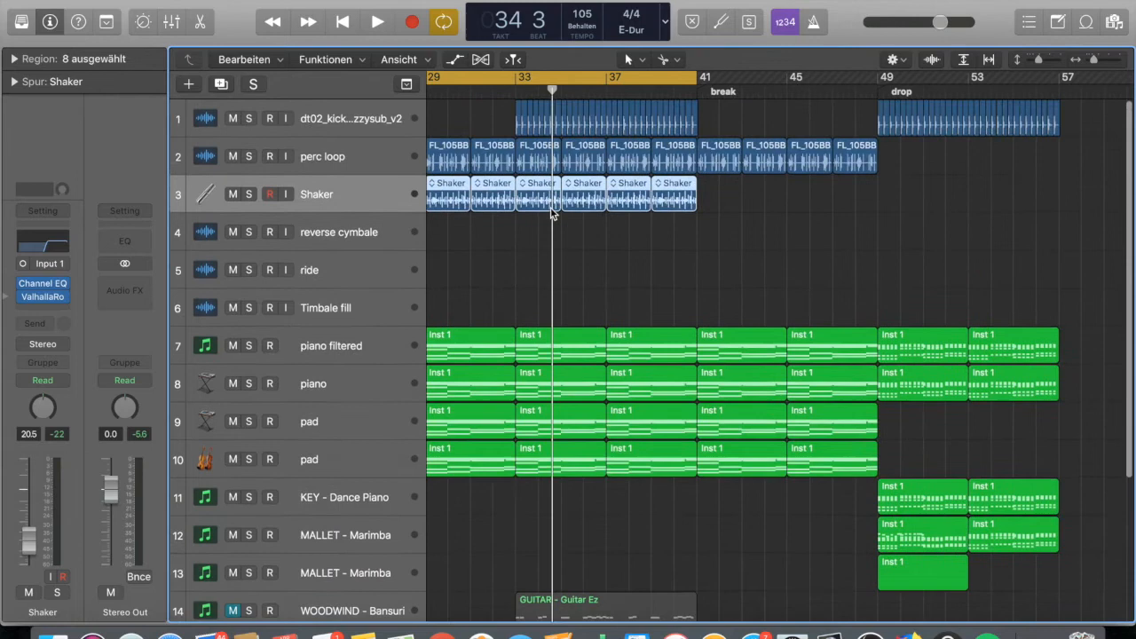
pyautogui.hscroll(-5, 551, 213)
pyautogui.hscroll(8, 551, 214)
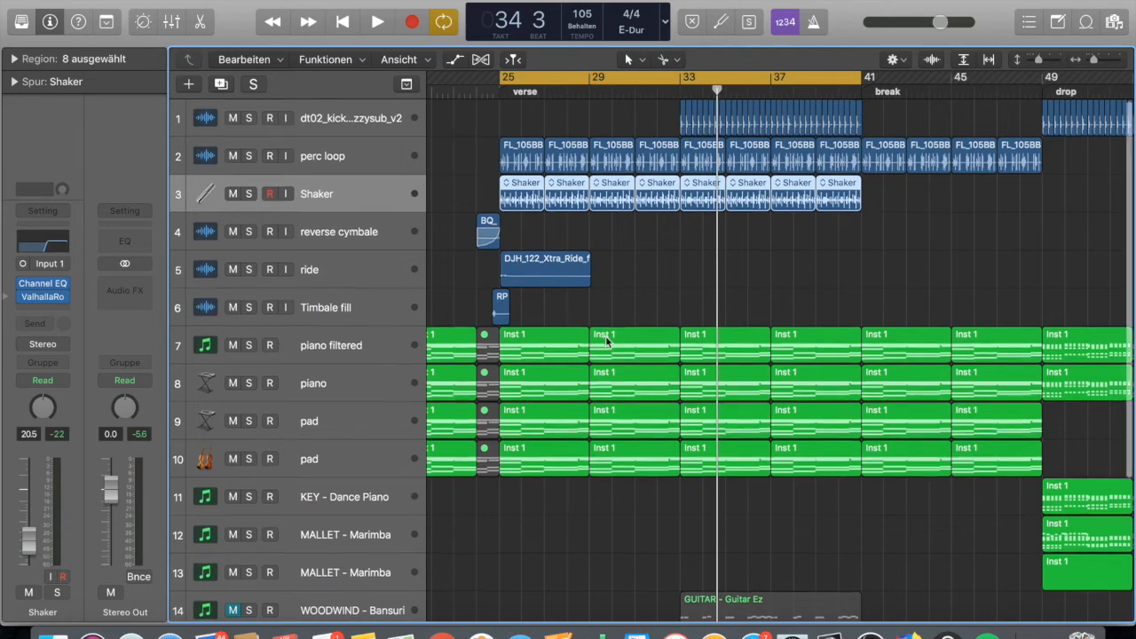
pyautogui.scroll(-2, 606, 345)
pyautogui.scroll(-6, 511, 416)
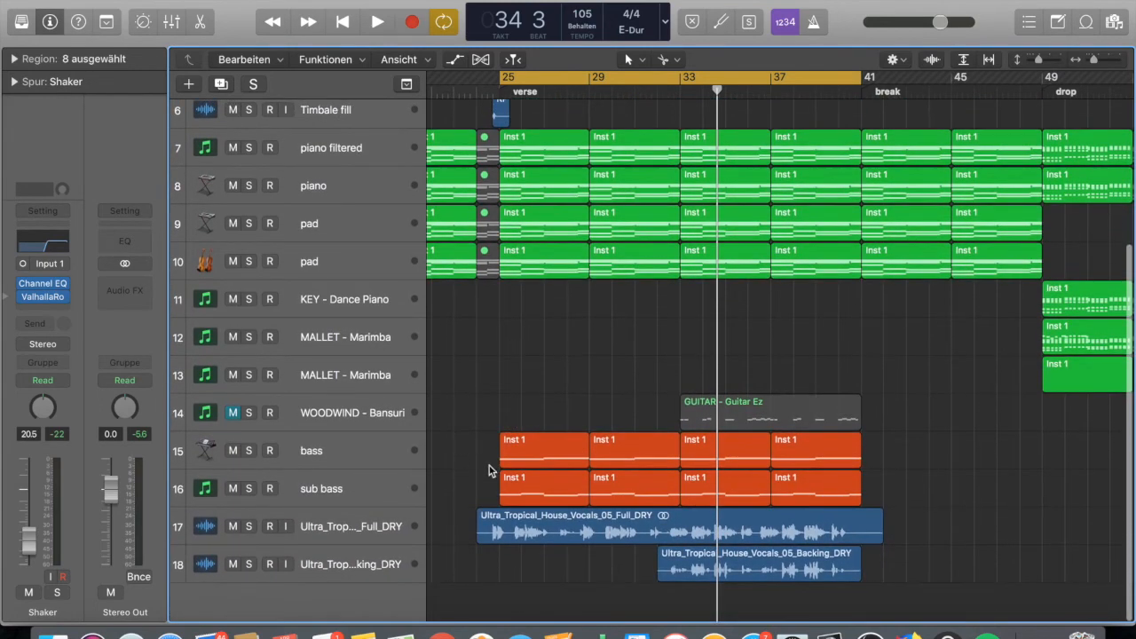
pyautogui.hscroll(-10, 488, 471)
pyautogui.click(534, 315)
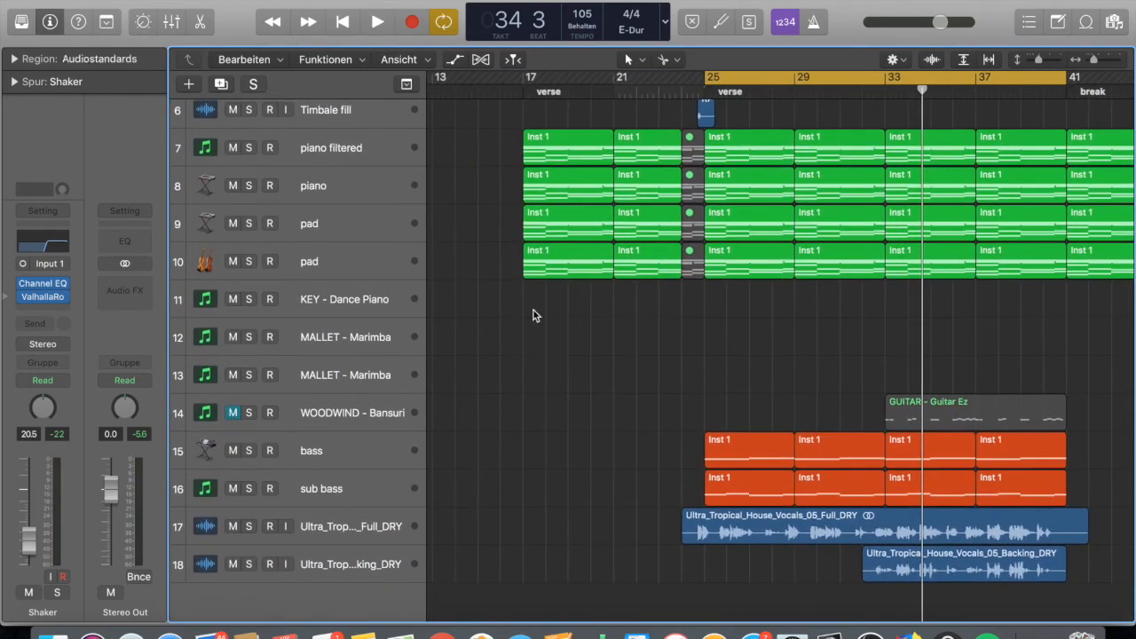
pyautogui.moveTo(495, 126); pyautogui.dragTo(536, 133)
pyautogui.hscroll(5, 536, 133)
pyautogui.scroll(1, 536, 132)
pyautogui.scroll(5, 537, 132)
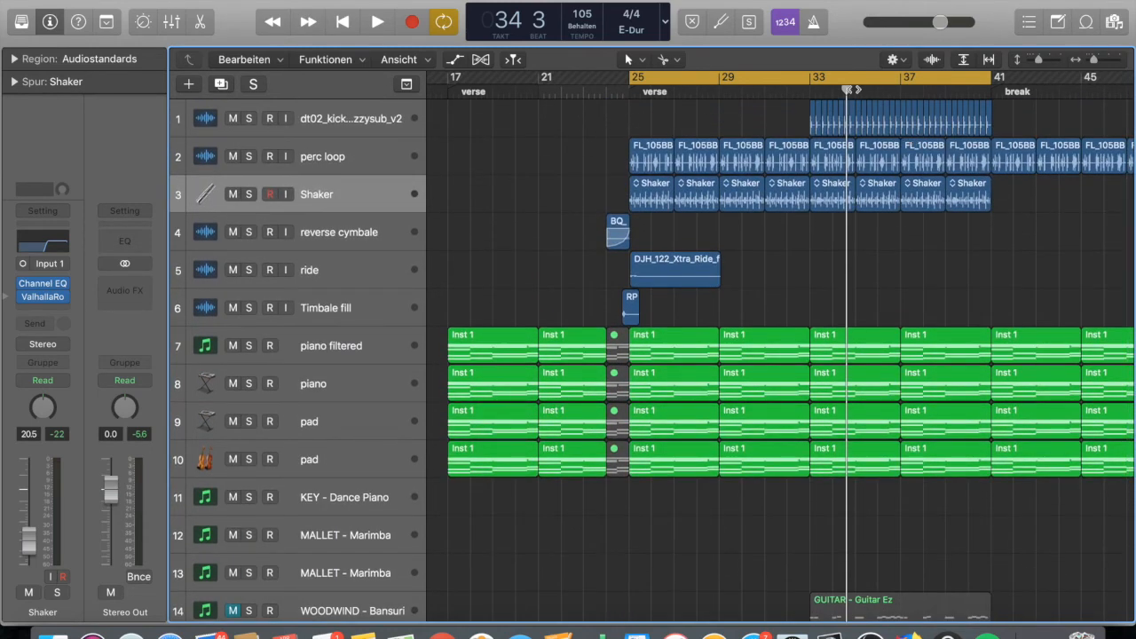
# Switch the cycle range off and move the playhead to the kick's entrance at bar 33.
pyautogui.click(814, 75)
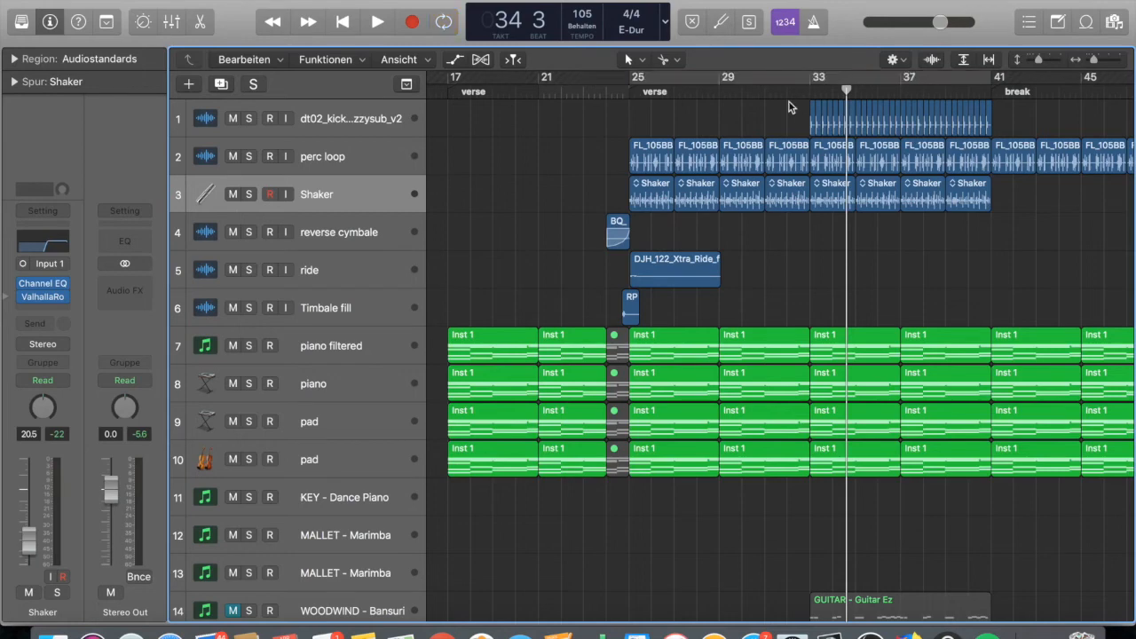
pyautogui.scroll(-5, 759, 185)
pyautogui.scroll(4, 670, 142)
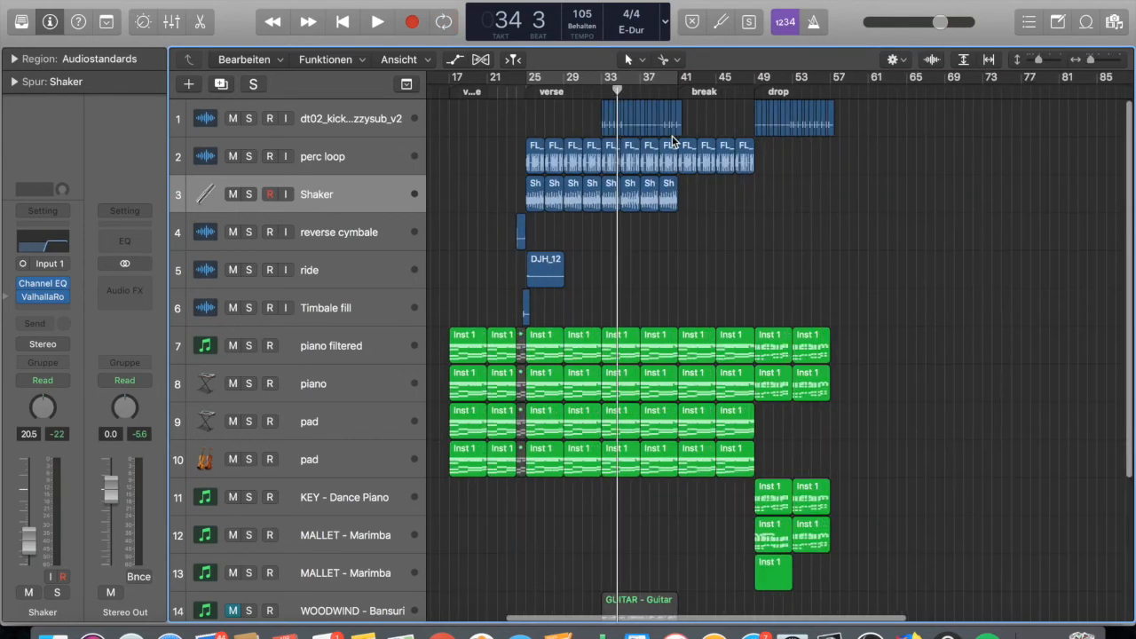
pyautogui.click(602, 92)
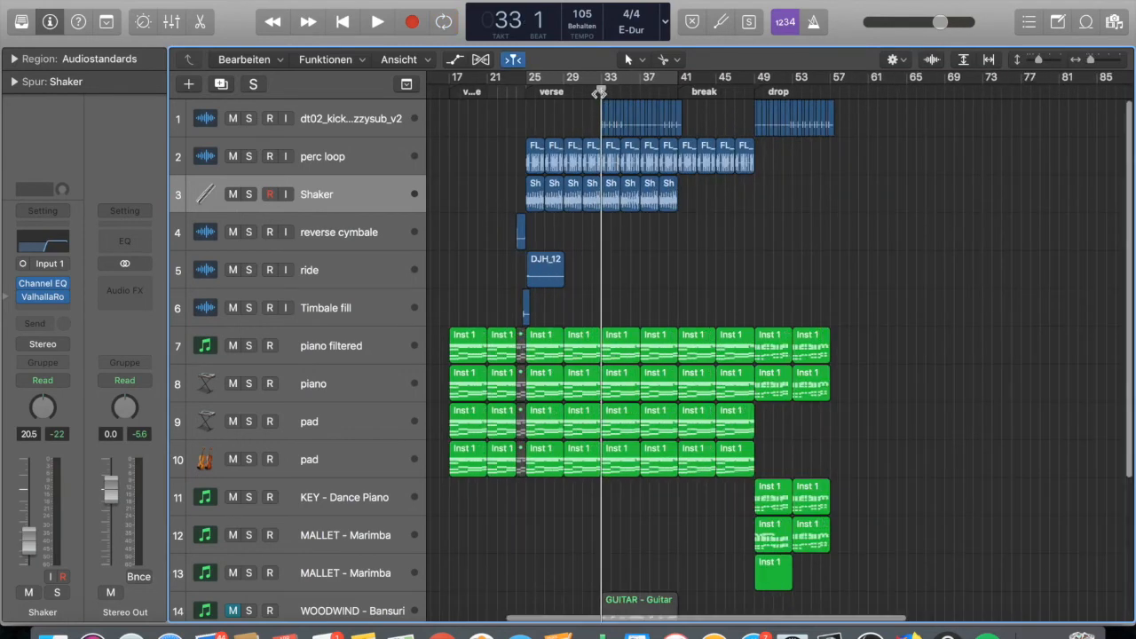
# Inspect the individual kick regions from bar 33 up close against the perc loop and Shaker.
pyautogui.scroll(8, 608, 124)
pyautogui.scroll(6, 609, 131)
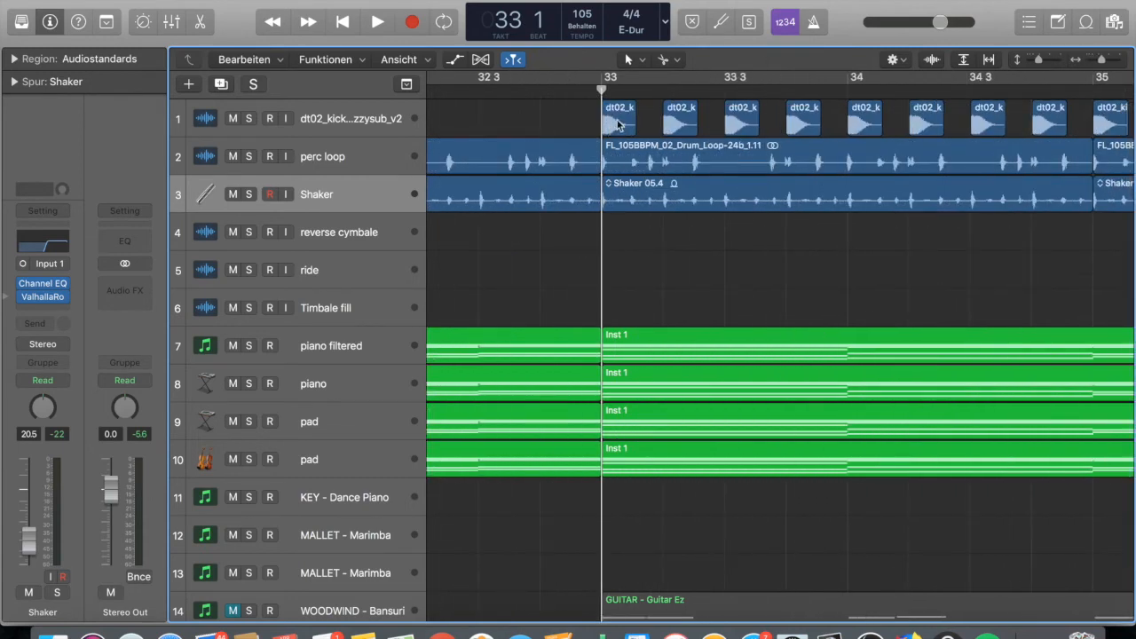
pyautogui.scroll(-2, 619, 125)
pyautogui.scroll(-10, 618, 124)
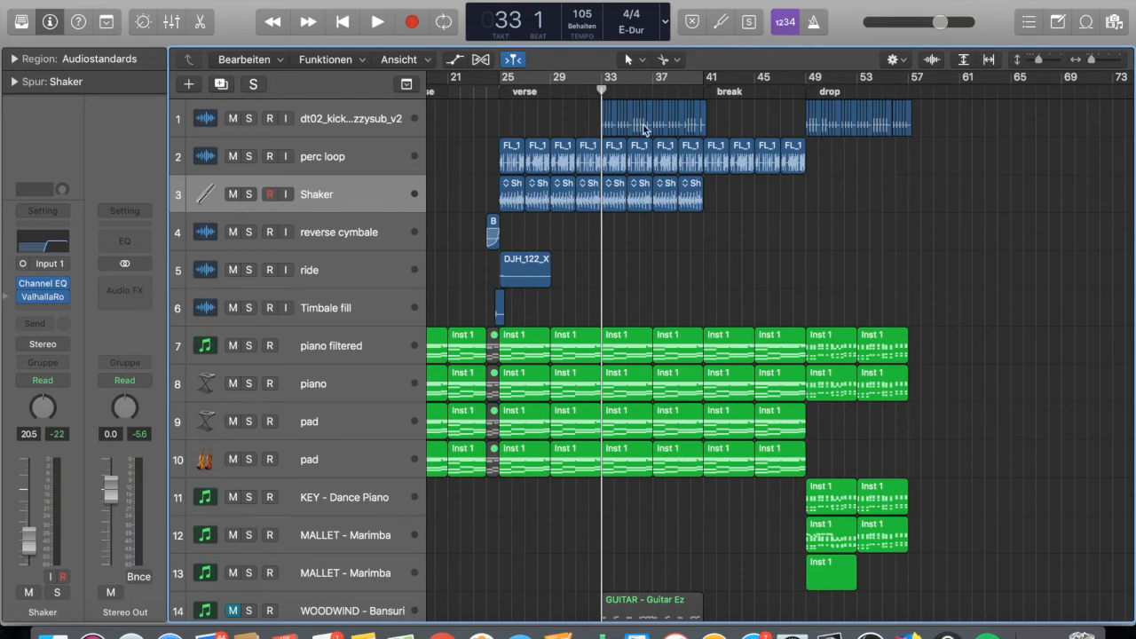
# Set the cycle range over the drop from bar 49 to 57 and select the filtered piano's first region there.
pyautogui.moveTo(809, 82); pyautogui.dragTo(913, 84)
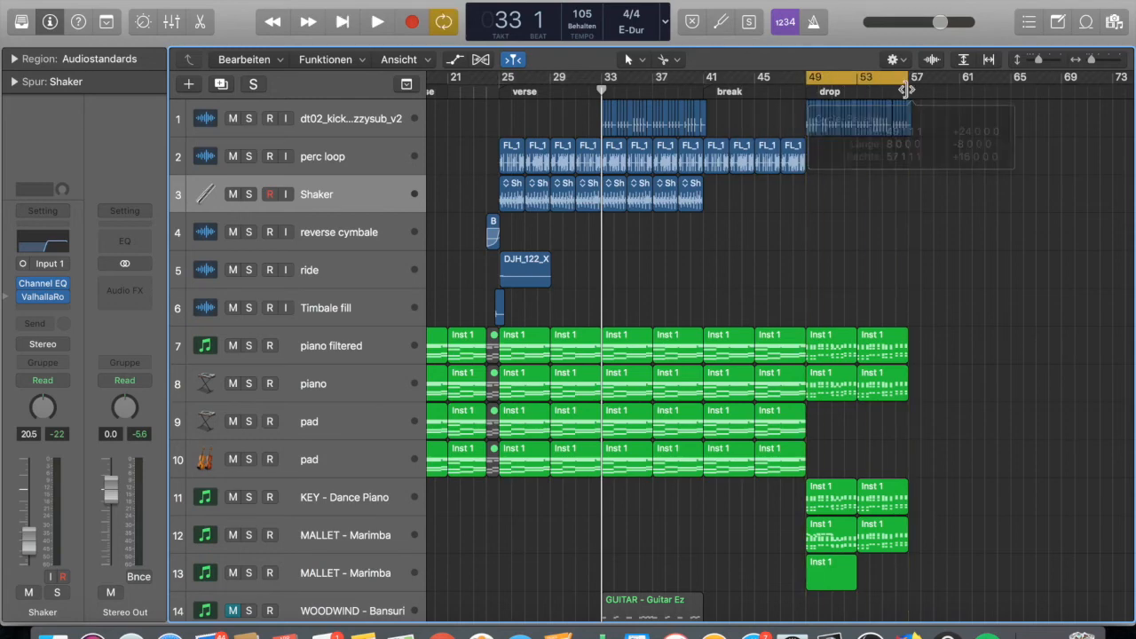
pyautogui.scroll(3, 933, 382)
pyautogui.hscroll(2, 938, 383)
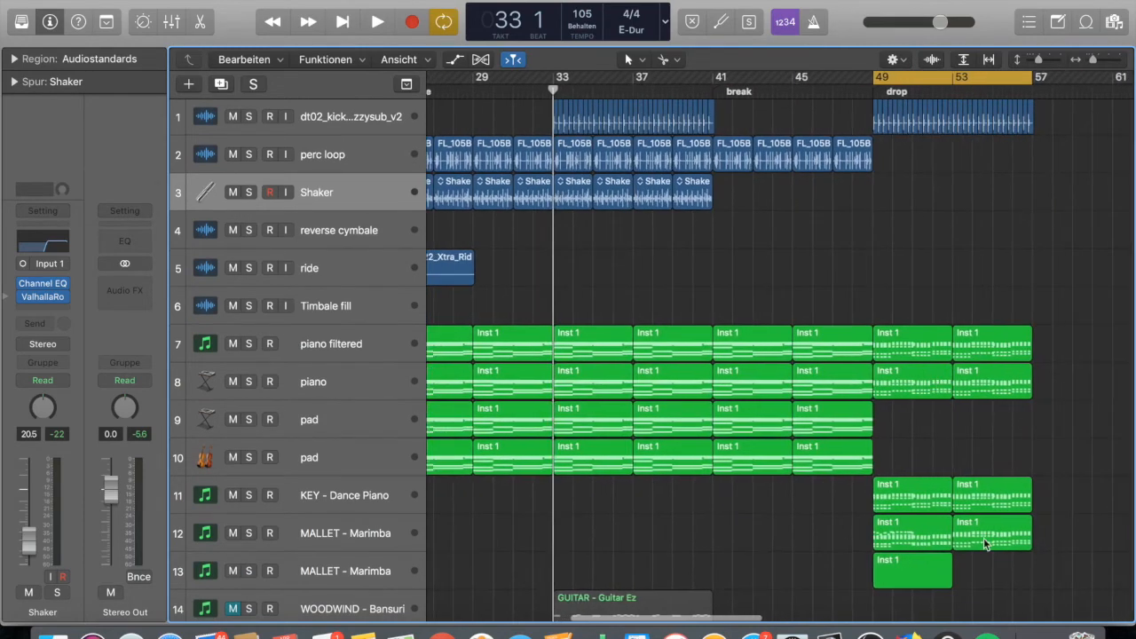
pyautogui.hscroll(6, 906, 323)
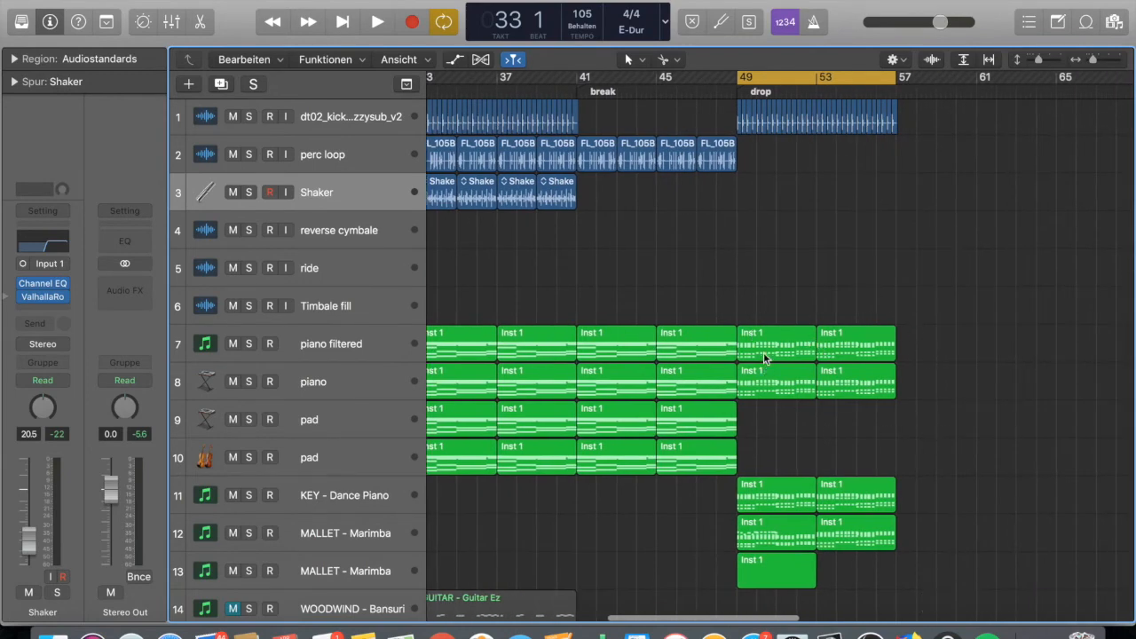
pyautogui.click(753, 342)
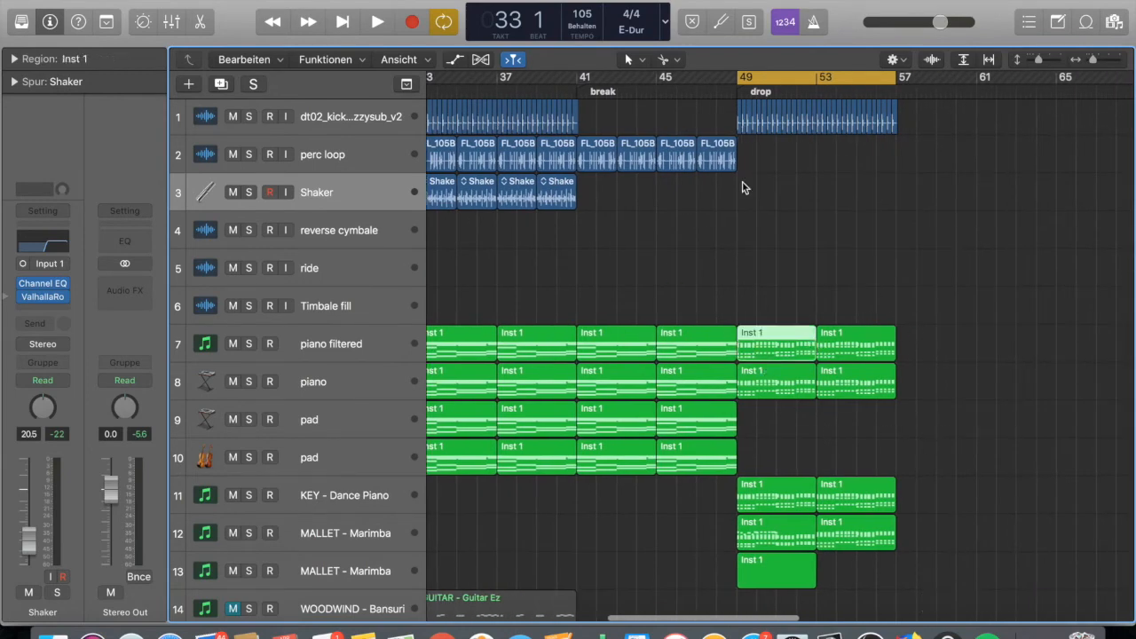
# Examine the whole arrangement from the first verse through the break to the drop, down to the vocal tracks.
pyautogui.hscroll(-6, 483, 240)
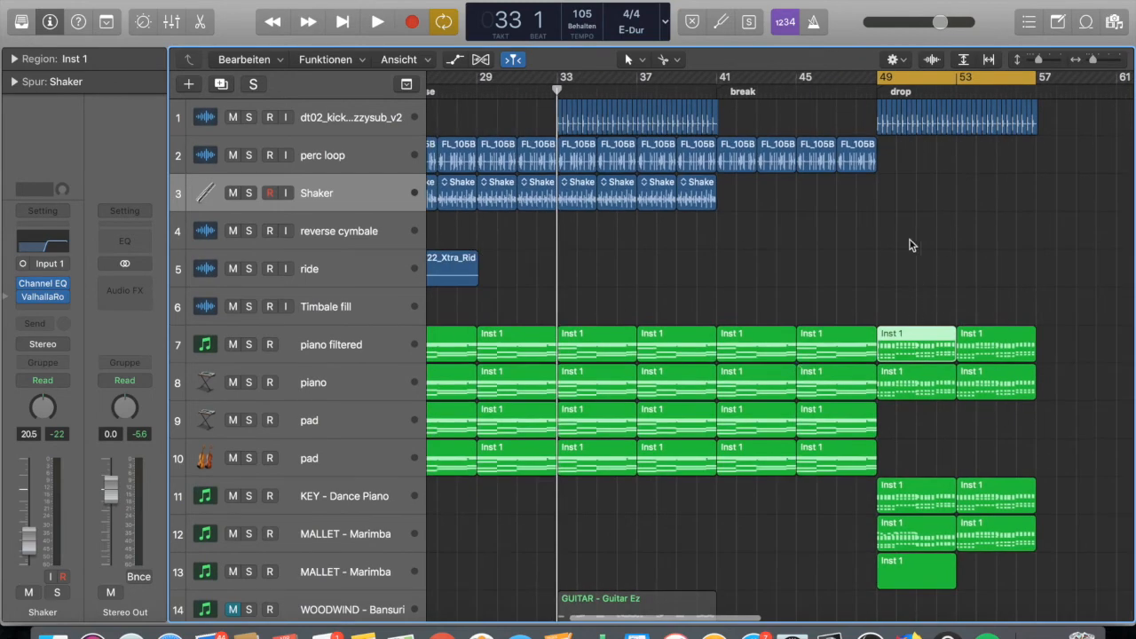
pyautogui.scroll(-5, 863, 376)
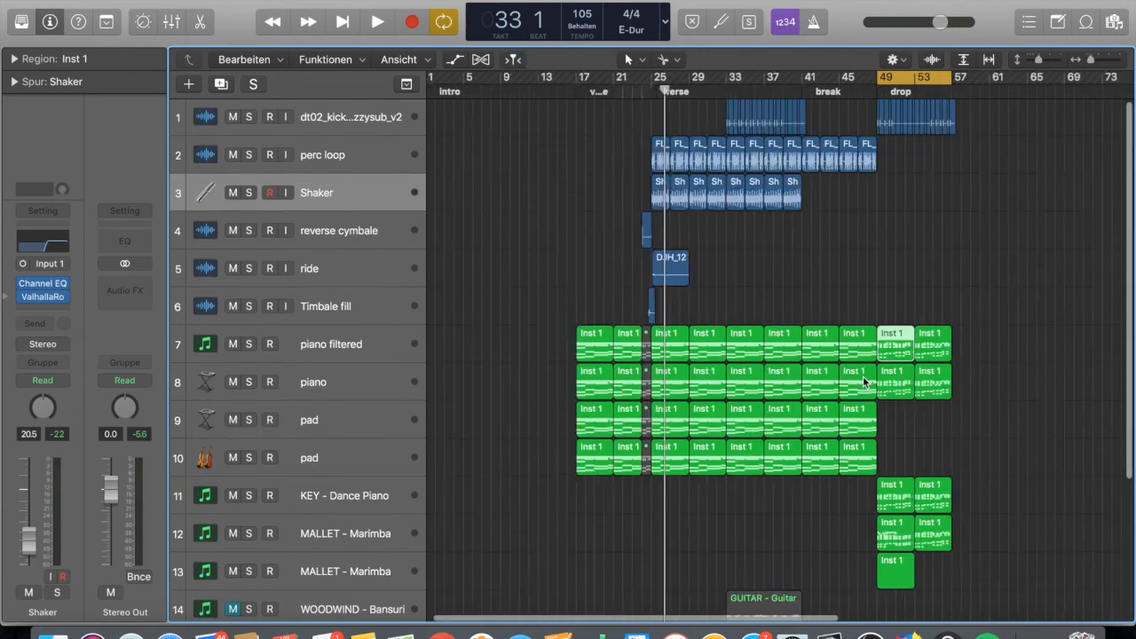
pyautogui.scroll(4, 882, 270)
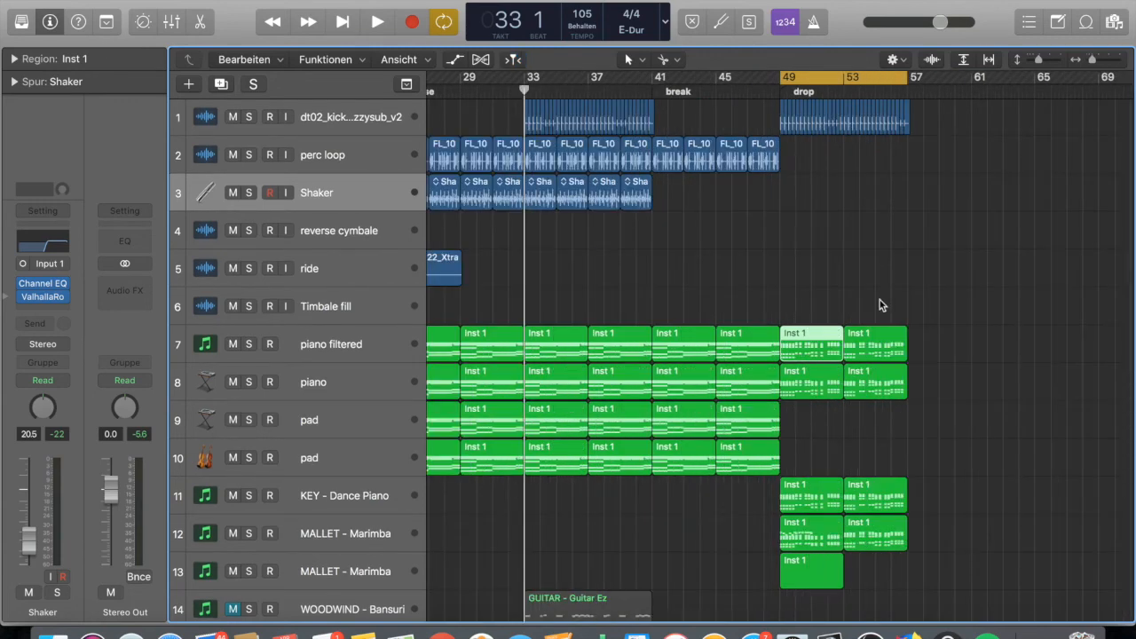
pyautogui.hscroll(-8, 736, 219)
pyautogui.hscroll(-5, 871, 222)
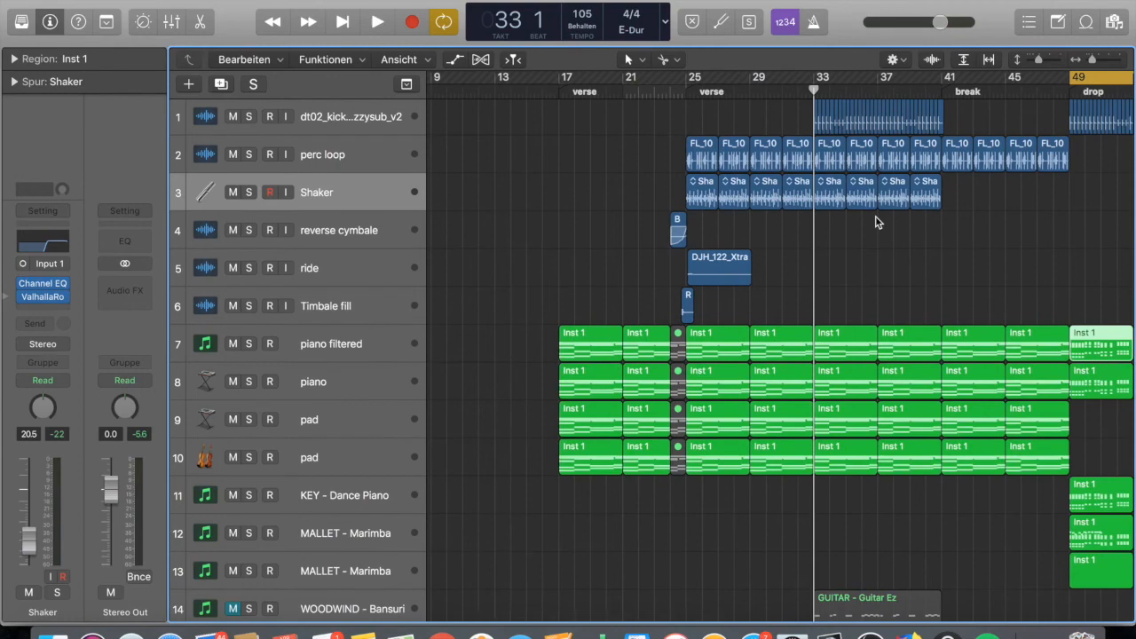
pyautogui.scroll(-1, 874, 222)
pyautogui.hscroll(3, 875, 222)
pyautogui.scroll(-5, 876, 222)
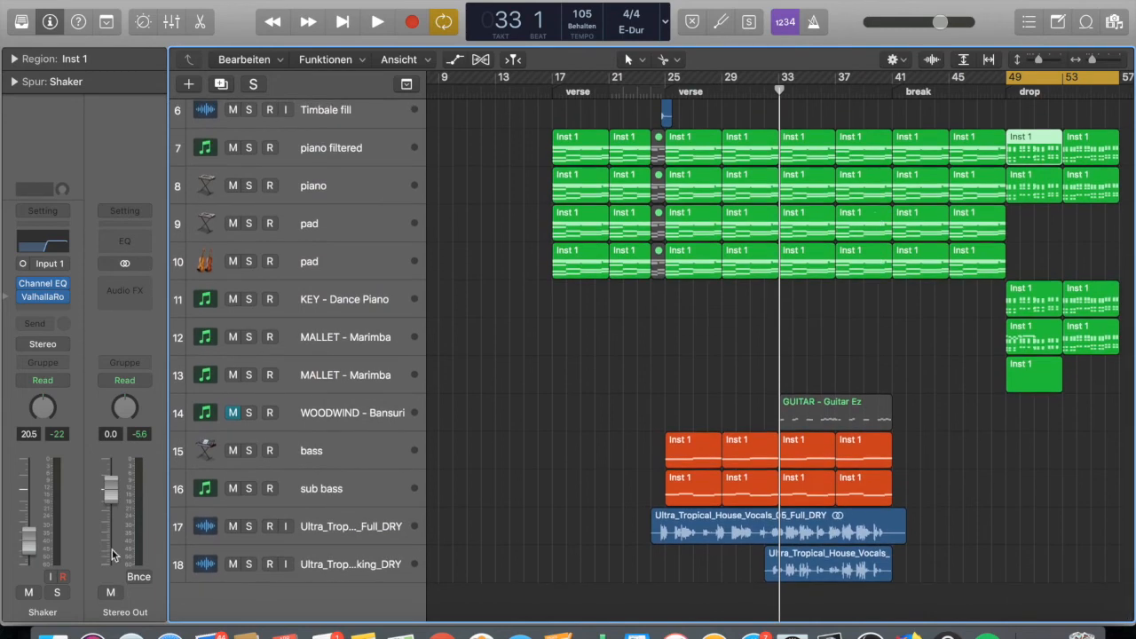
# Compare the channel strips of the full and backing dry vocal tracks.
pyautogui.click(312, 528)
pyautogui.click(328, 564)
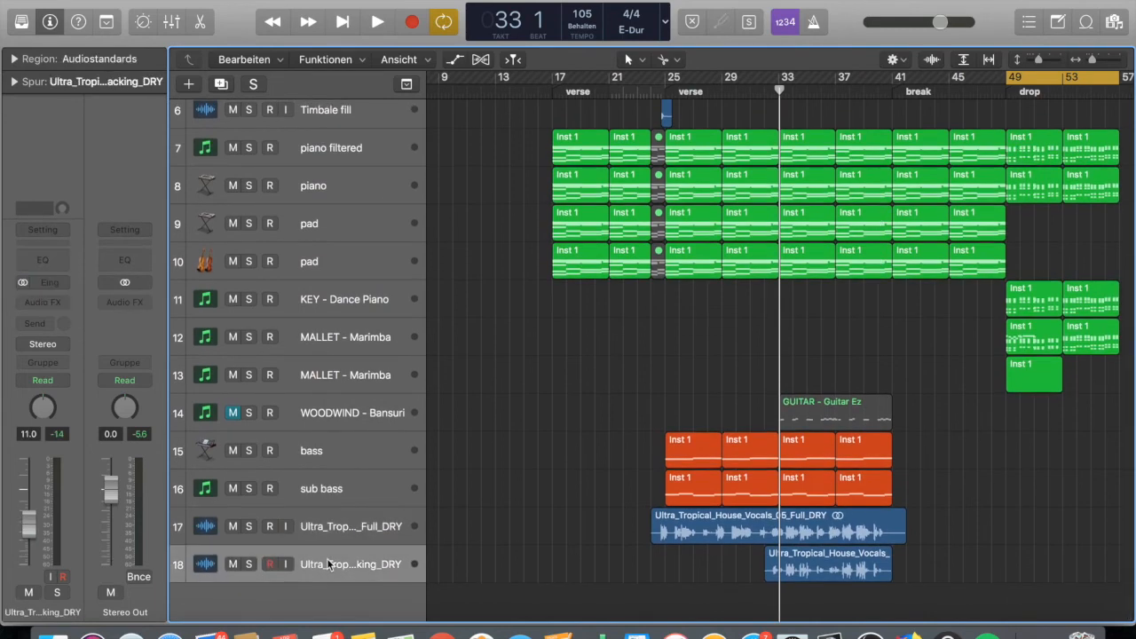
pyautogui.click(326, 539)
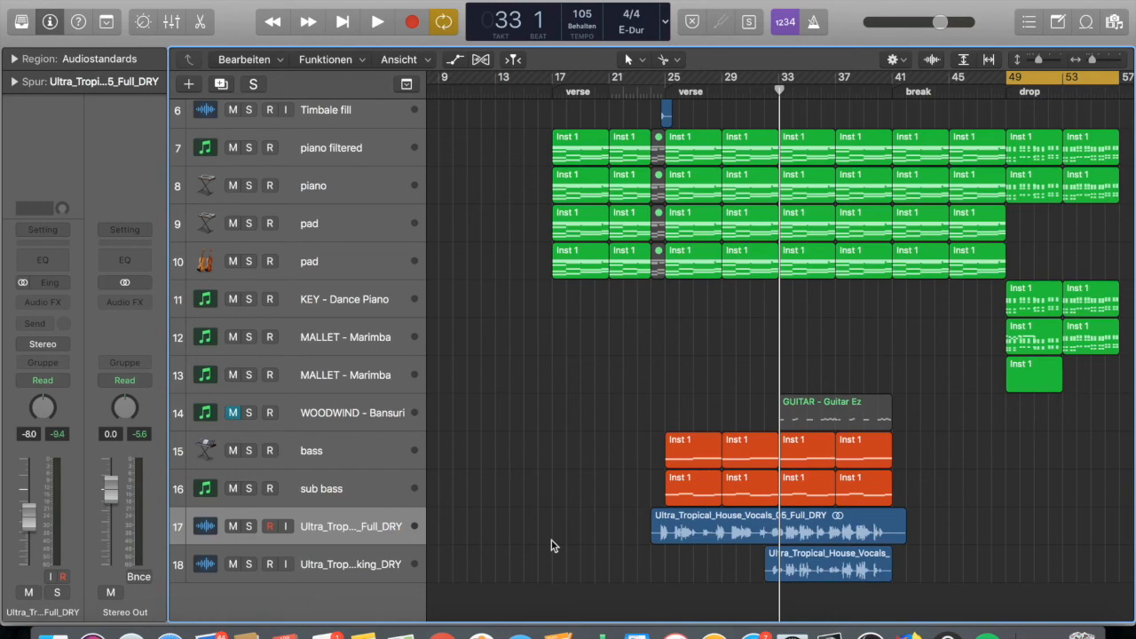
# Examine how the piano, pad, bass and vocal regions run through the verse and break compared with the drop's instruments.
pyautogui.hscroll(5, 694, 475)
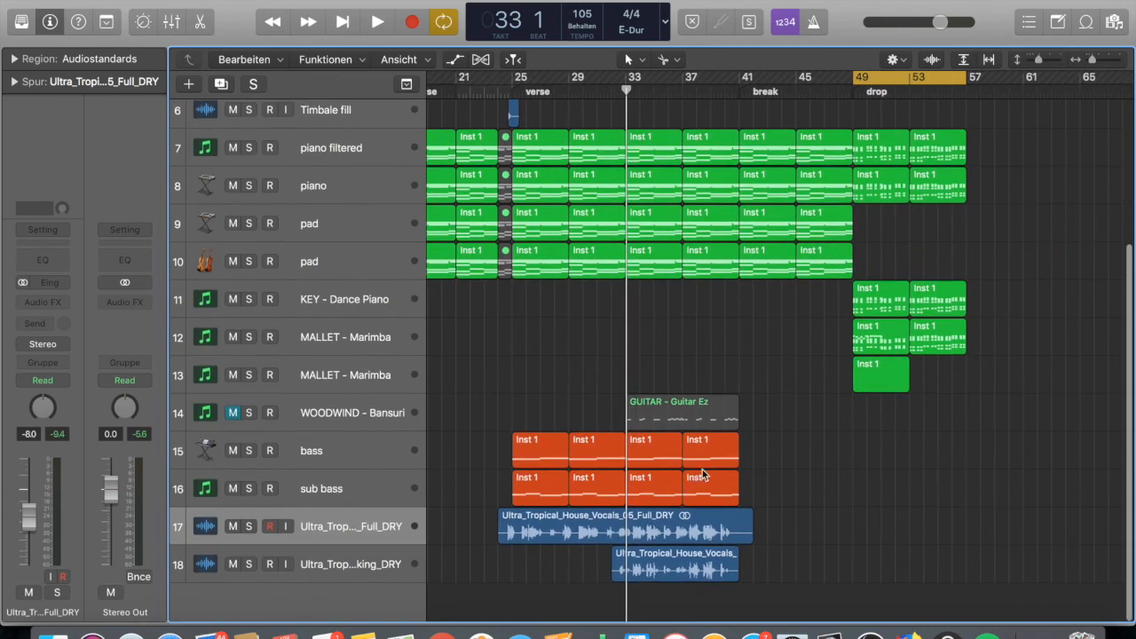
pyautogui.hscroll(3, 724, 248)
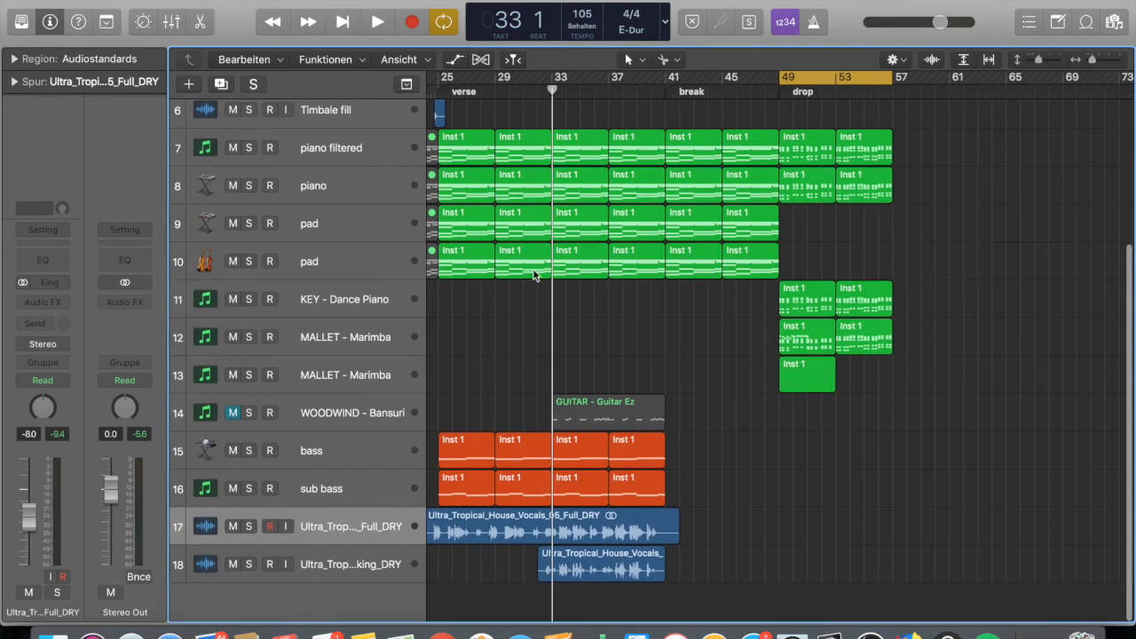
pyautogui.hscroll(-5, 535, 272)
pyautogui.scroll(1, 536, 272)
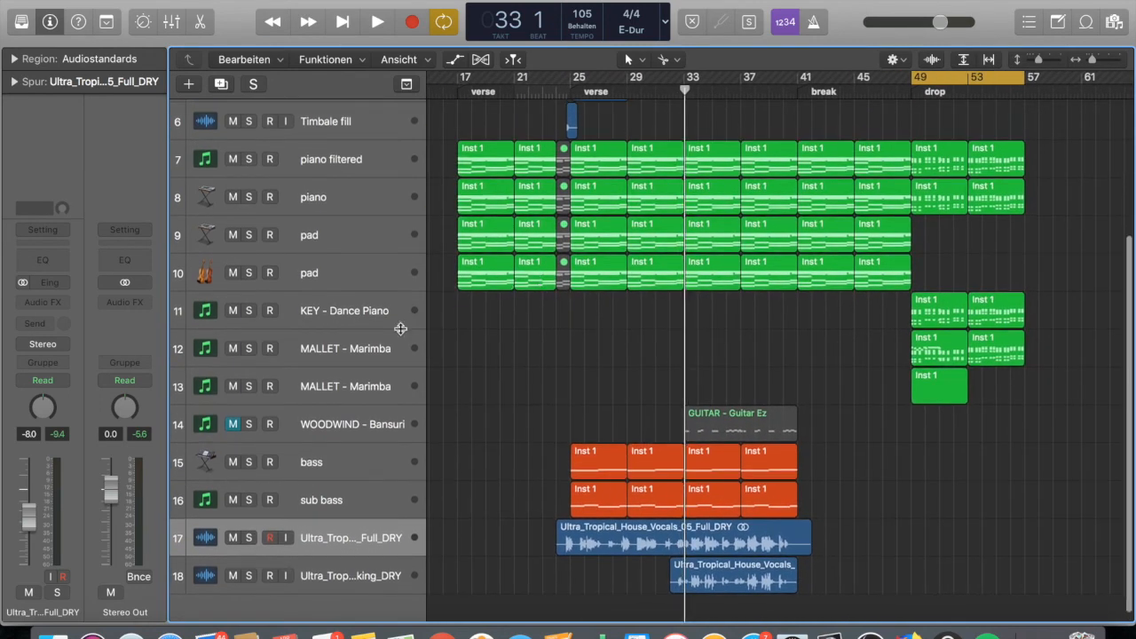
pyautogui.scroll(-1, 610, 442)
pyautogui.hscroll(5, 610, 442)
pyautogui.hscroll(-5, 554, 342)
pyautogui.scroll(2, 588, 222)
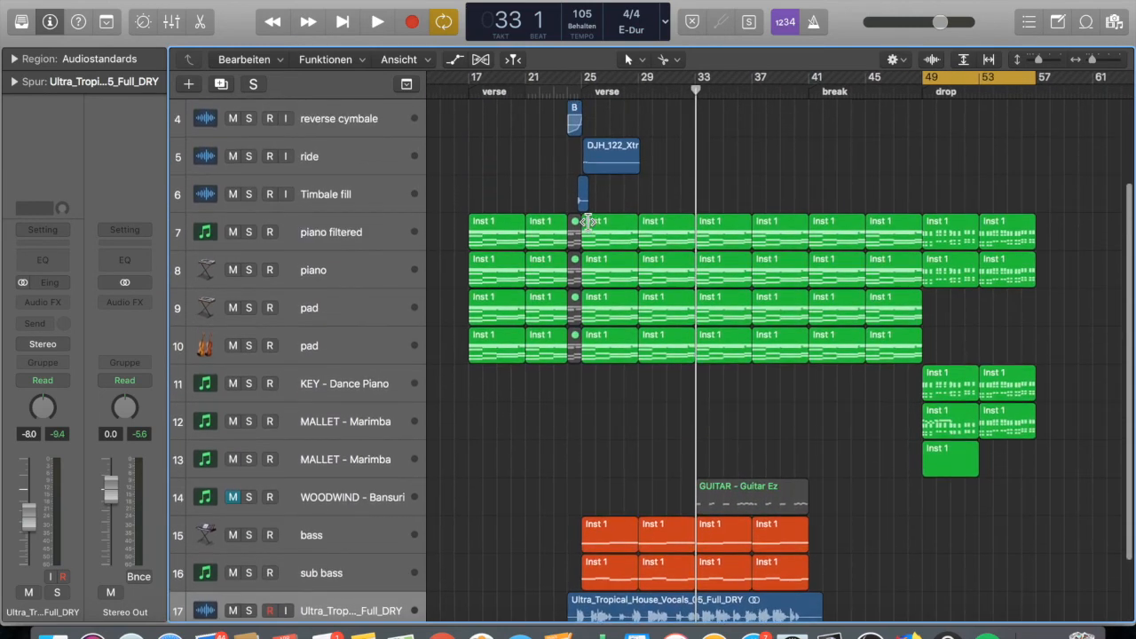